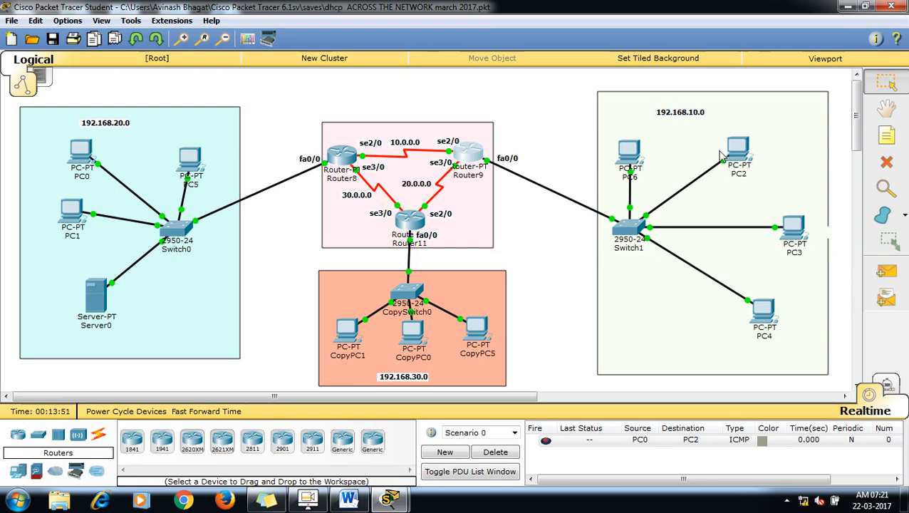
{"action": "left_click", "coordinate": [887, 138]}
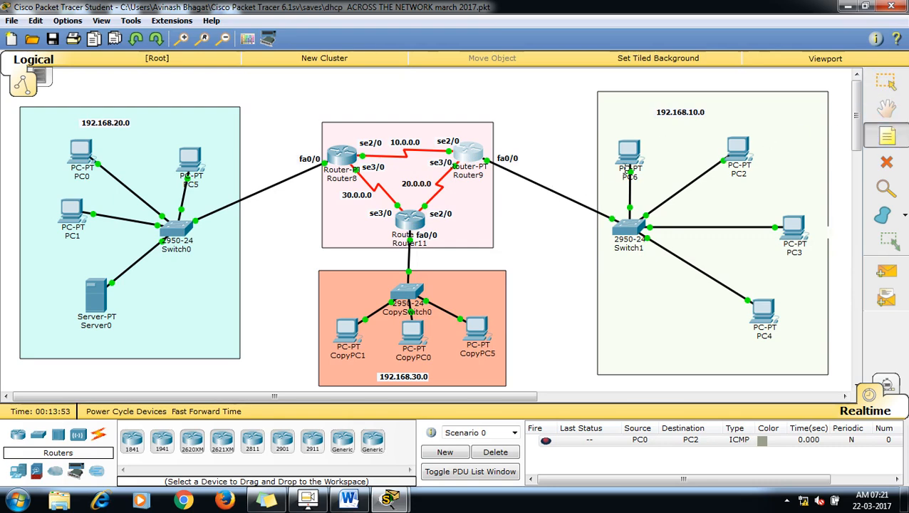
{"action": "left_click", "coordinate": [158, 123]}
{"action": "type", "text": "19"}
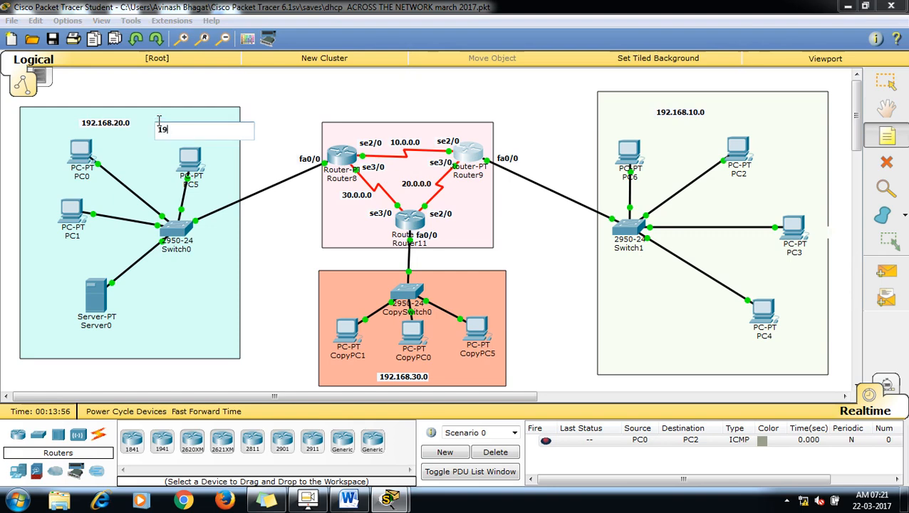
{"action": "type", "text": "2.16"}
{"action": "key", "text": "BackSpace"}
{"action": "key", "text": "BackSpace"}
{"action": "key", "text": "BackSpace"}
{"action": "key", "text": "BackSpace"}
{"action": "key", "text": "BackSpace"}
{"action": "key", "text": "BackSpace"}
{"action": "key", "text": "BackSpace"}
{"action": "key", "text": "BackSpace"}
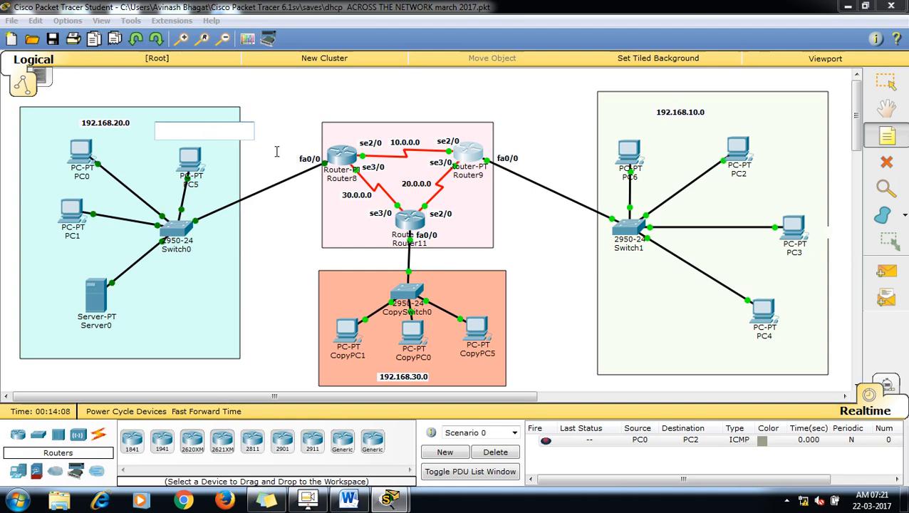
{"action": "key", "text": "Escape"}
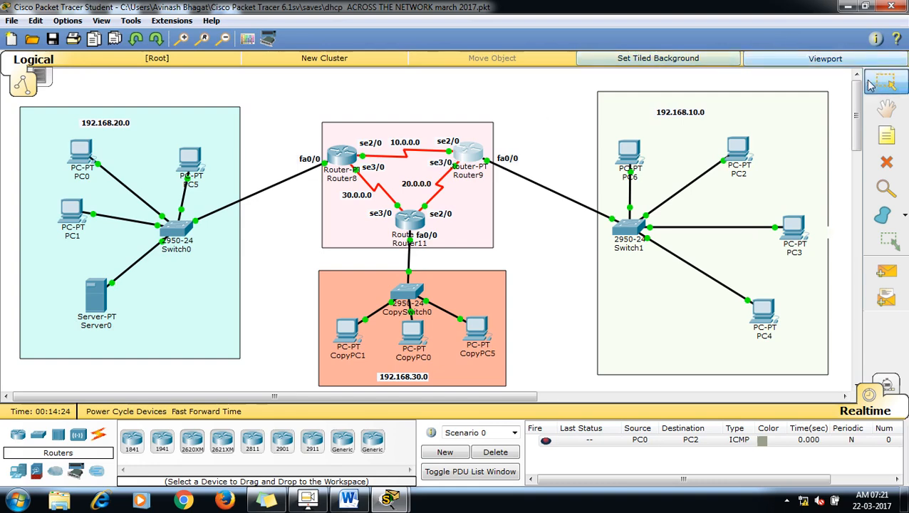
Add a text note reading "DHCP Server" and place it directly beside Server0 in the 192.168.20.0 network
{"action": "left_click", "coordinate": [887, 136]}
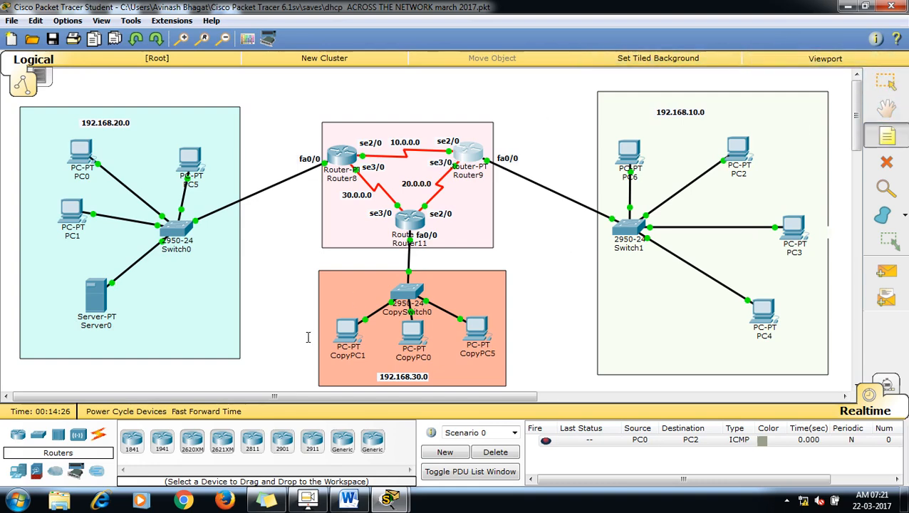
{"action": "left_click", "coordinate": [135, 321]}
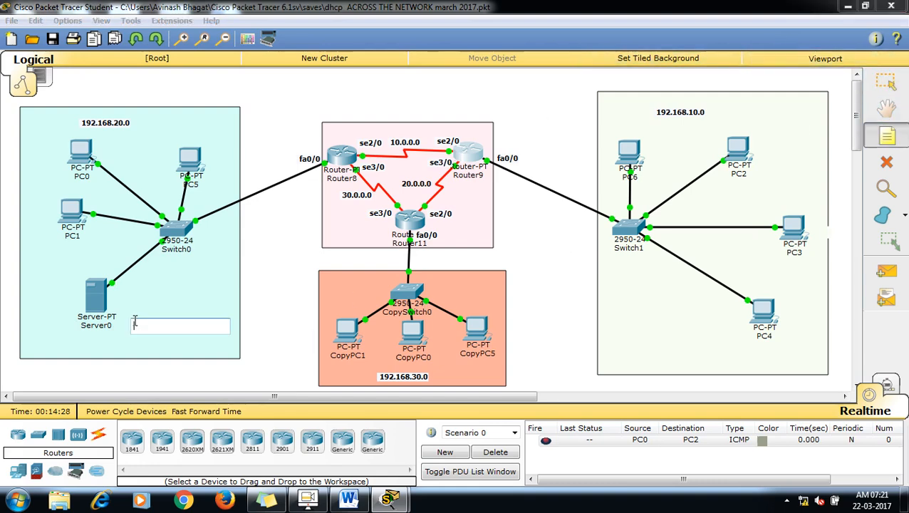
{"action": "type", "text": "DHCP Server"}
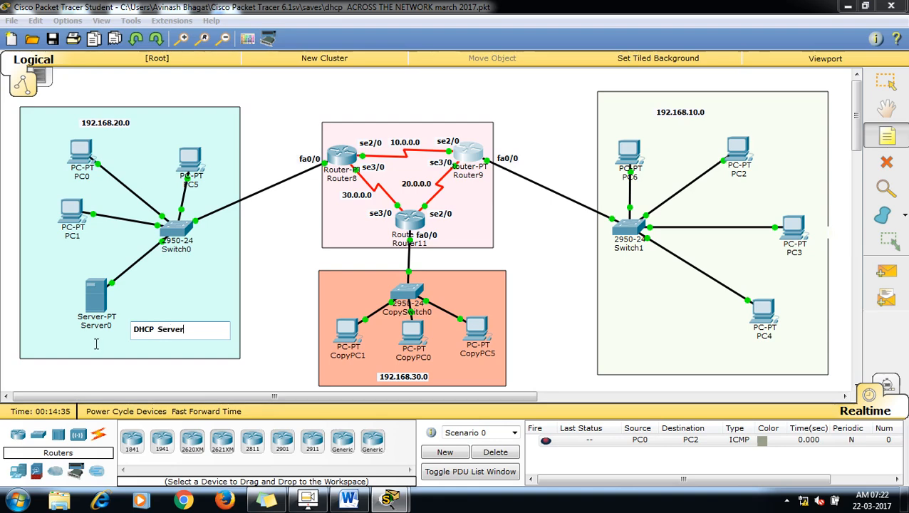
{"action": "left_click", "coordinate": [94, 347]}
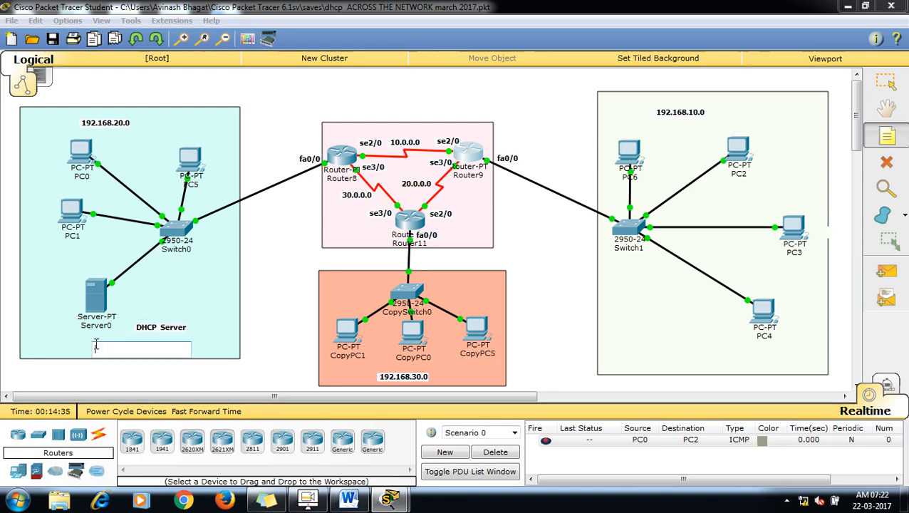
{"action": "key", "text": "Escape"}
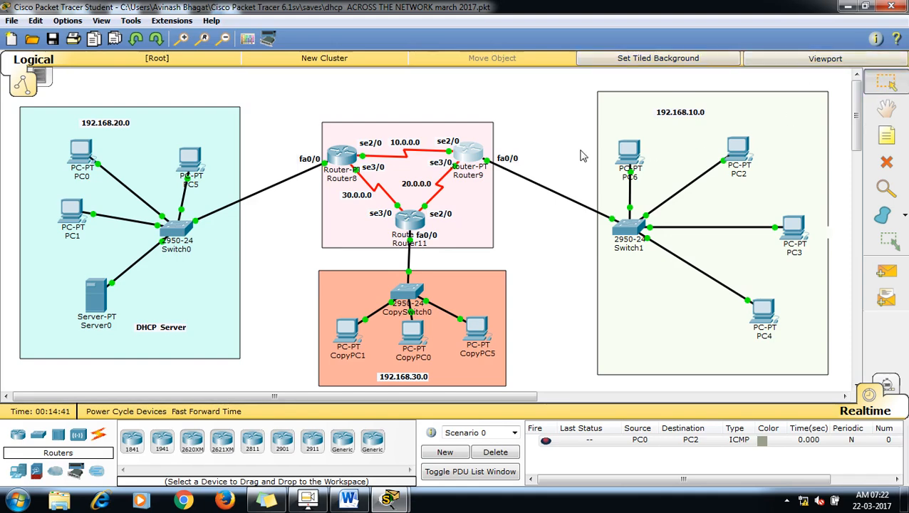
{"action": "left_click_drag", "start_coordinate": [177, 339], "coordinate": [152, 307]}
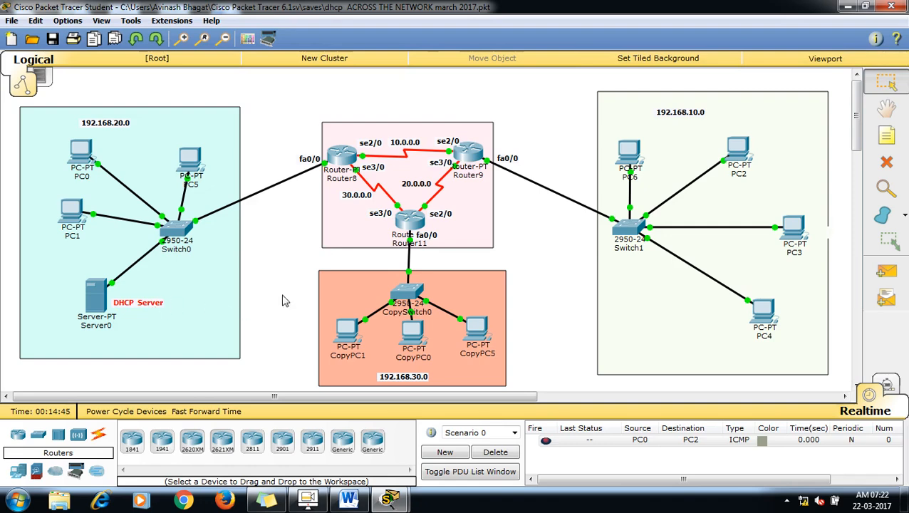
Shift the orange background rectangle of the 192.168.30.0 network and realign it around CopySwitch0 and its PCs
{"action": "left_click_drag", "start_coordinate": [323, 271], "coordinate": [360, 288]}
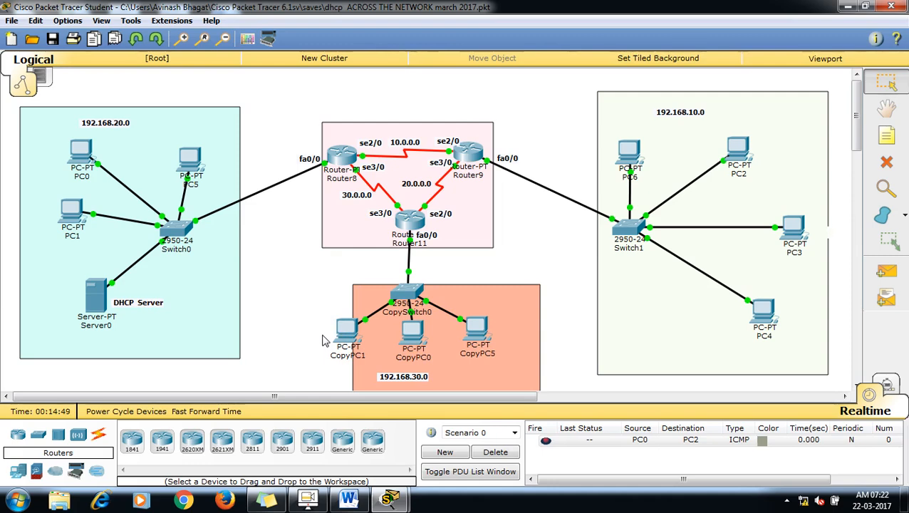
{"action": "left_click_drag", "start_coordinate": [361, 300], "coordinate": [332, 294]}
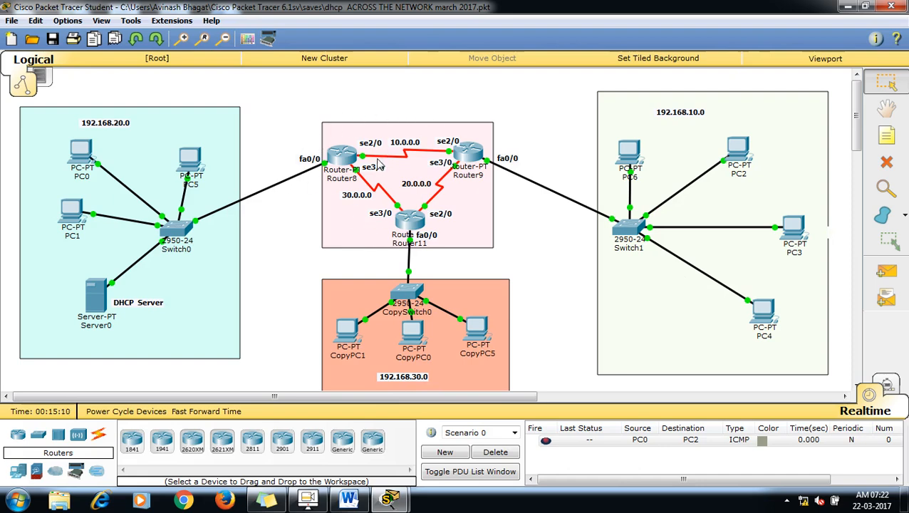
Switch to the Word notes, highlight the instruction to configure the router ports, and return to Packet Tracer
{"action": "mouse_move", "coordinate": [345, 165]}
{"action": "mouse_move", "coordinate": [411, 223]}
{"action": "left_click", "coordinate": [349, 502]}
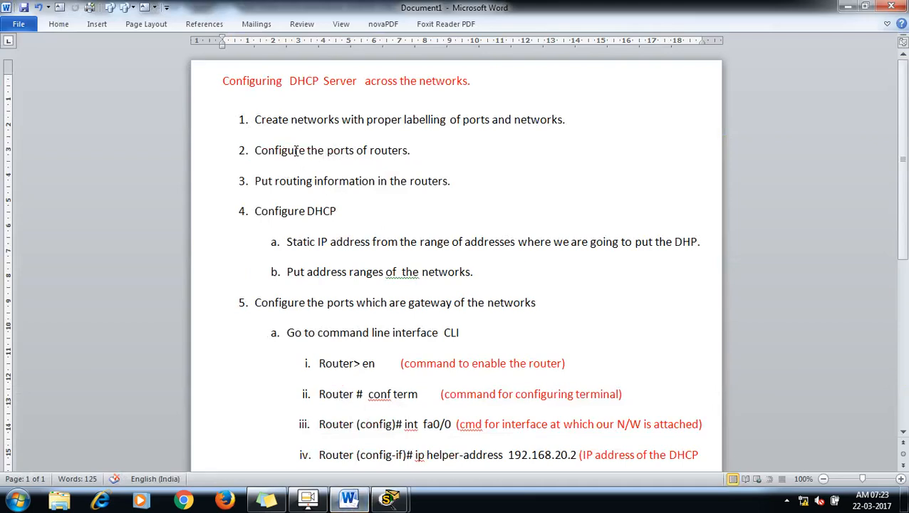
{"action": "left_click_drag", "start_coordinate": [258, 149], "coordinate": [425, 152]}
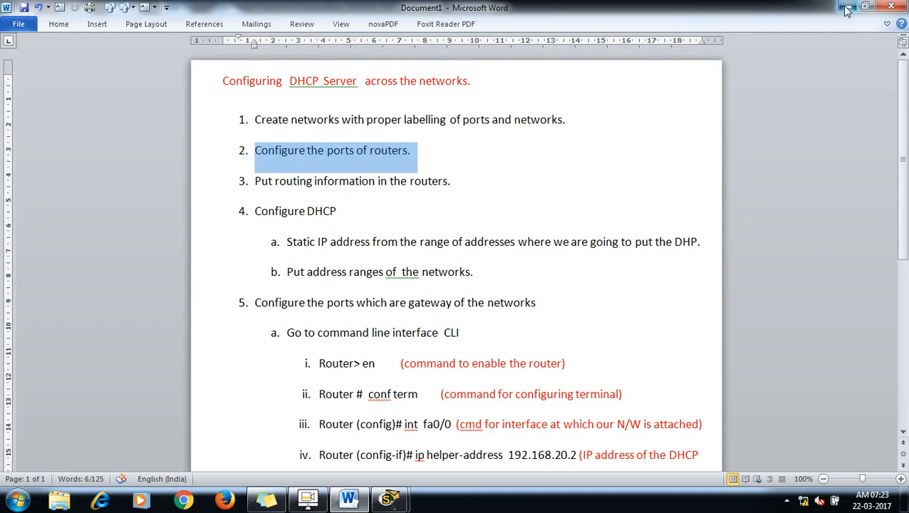
{"action": "left_click", "coordinate": [848, 10]}
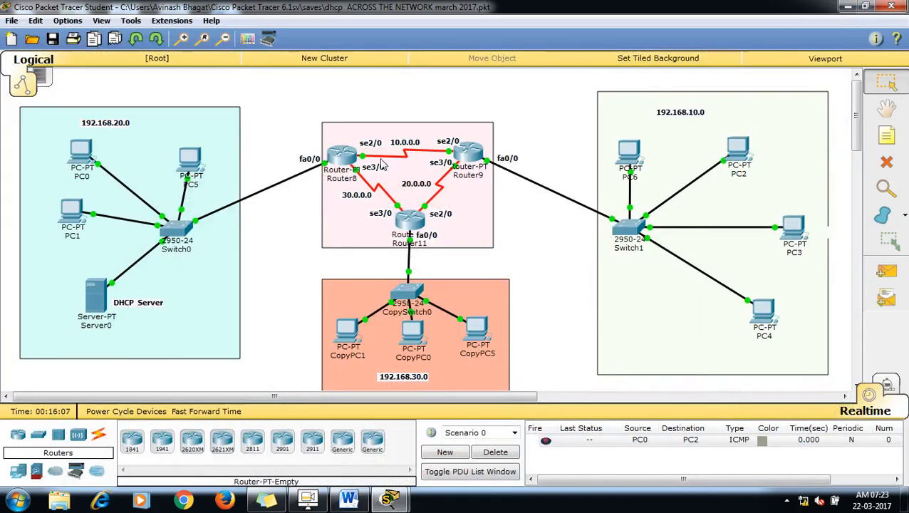
Open Router8's FastEthernet0/0 configuration, turn the port off and back on, and highlight its IP address
{"action": "left_click", "coordinate": [340, 158]}
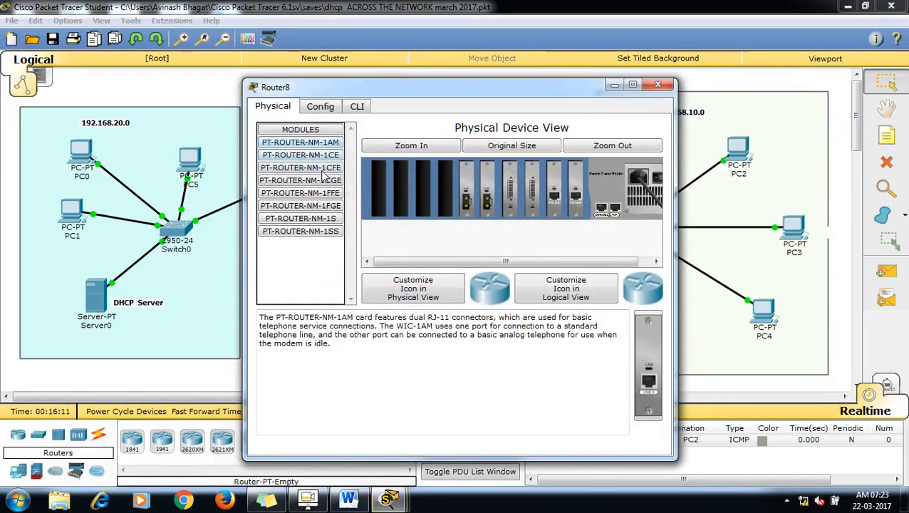
{"action": "left_click", "coordinate": [322, 107]}
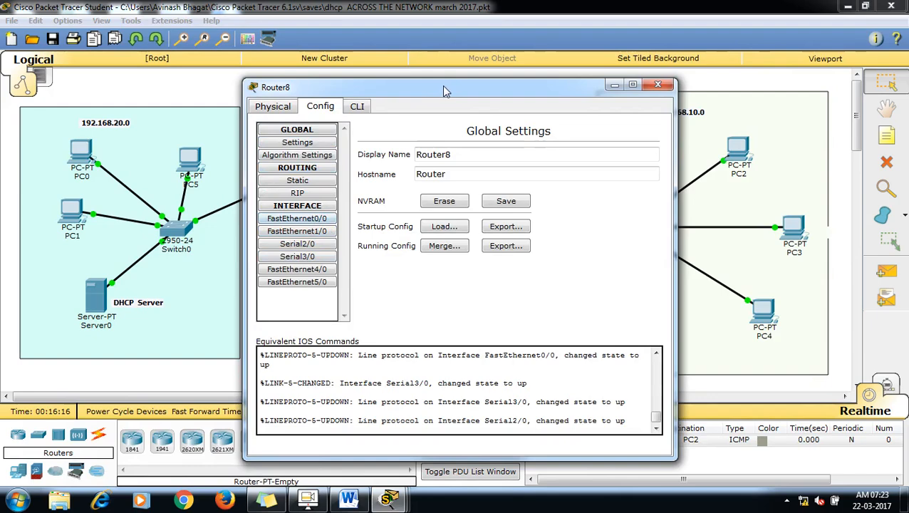
{"action": "left_click_drag", "start_coordinate": [442, 85], "coordinate": [613, 70]}
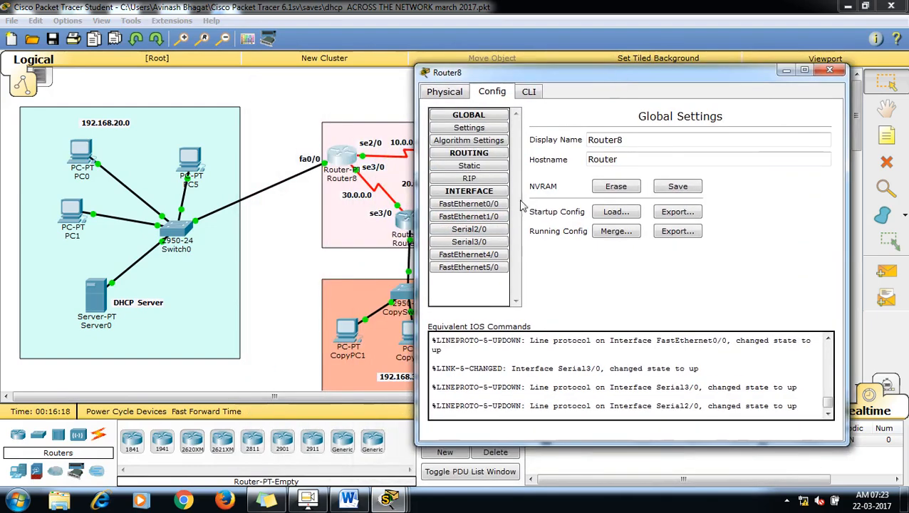
{"action": "left_click", "coordinate": [499, 206]}
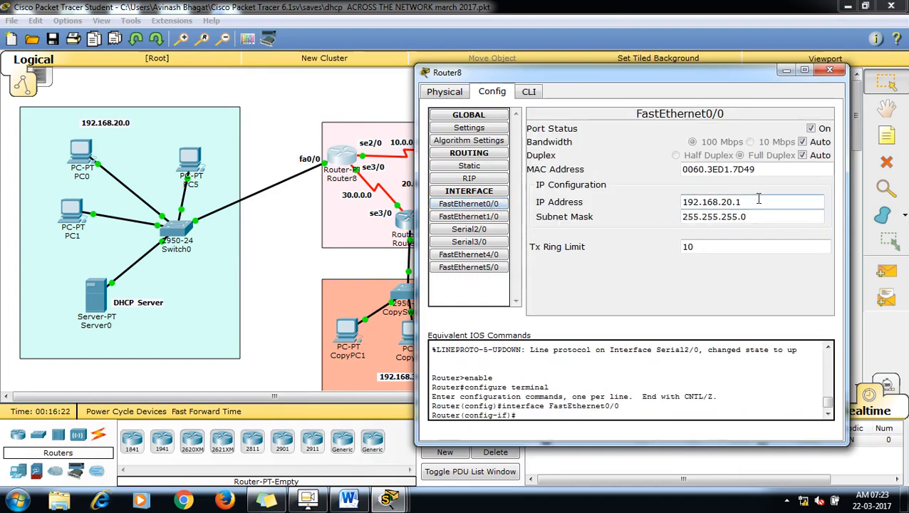
{"action": "left_click", "coordinate": [811, 128]}
{"action": "left_click", "coordinate": [811, 129]}
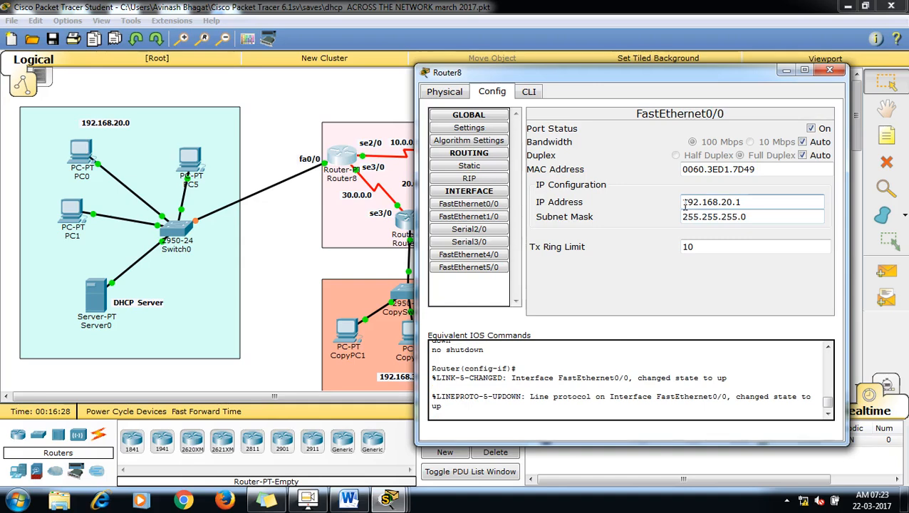
{"action": "left_click_drag", "start_coordinate": [682, 203], "coordinate": [755, 197]}
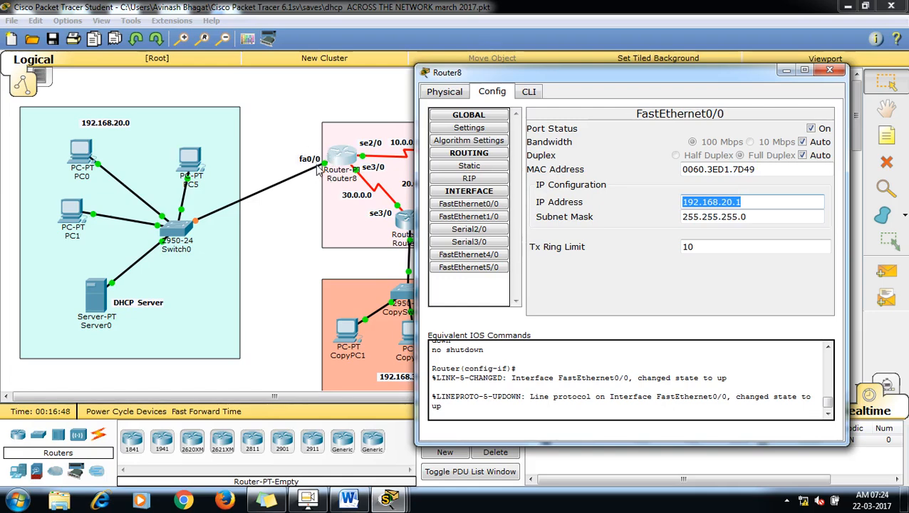
On Router8's Serial2/0 interface, turn the port off and back on and choose a clock rate of 72000
{"action": "left_click", "coordinate": [479, 230]}
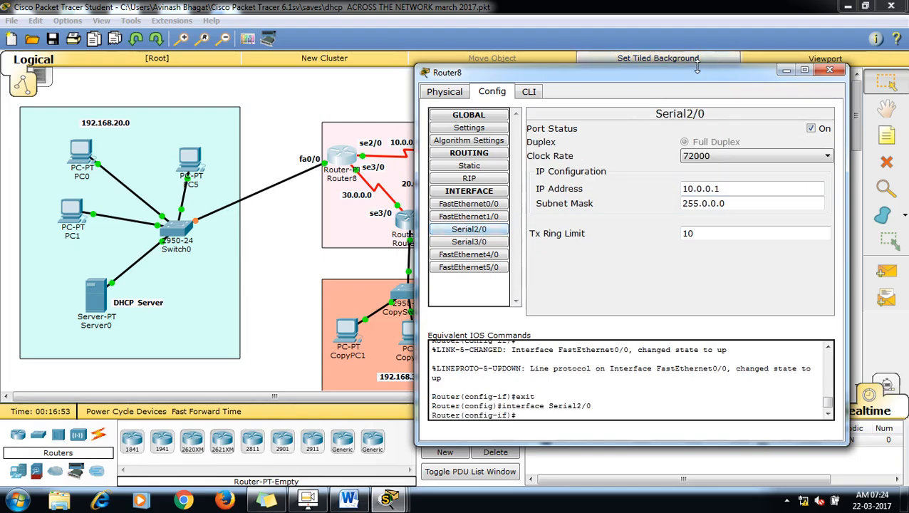
{"action": "left_click_drag", "start_coordinate": [698, 78], "coordinate": [501, 242]}
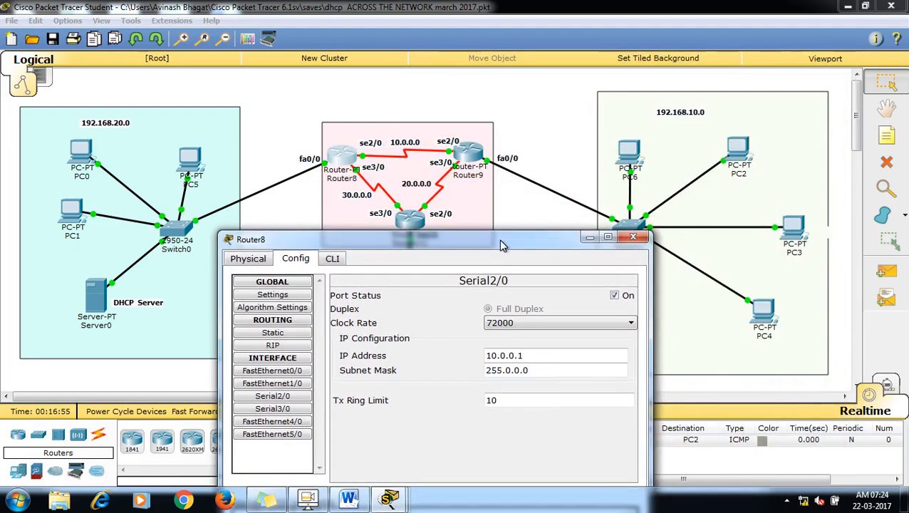
{"action": "left_click", "coordinate": [614, 295]}
{"action": "left_click", "coordinate": [614, 295]}
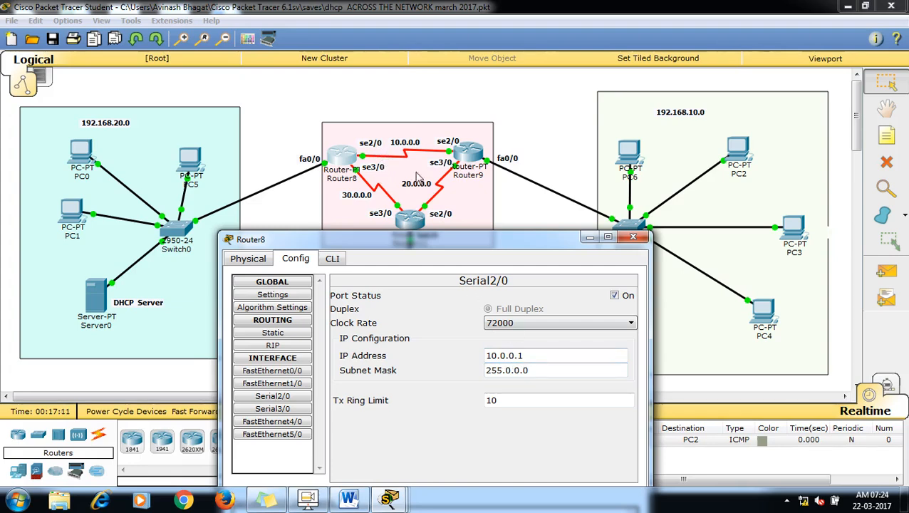
{"action": "left_click", "coordinate": [631, 324]}
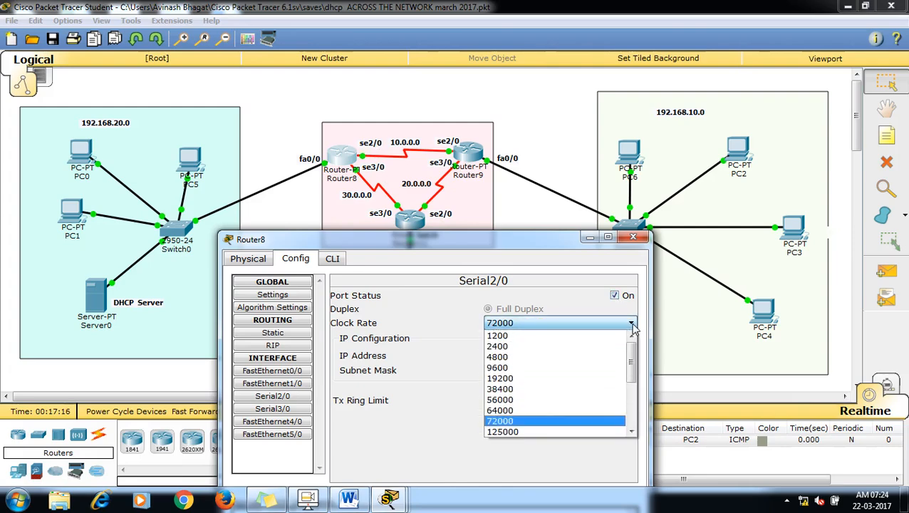
{"action": "left_click", "coordinate": [586, 422]}
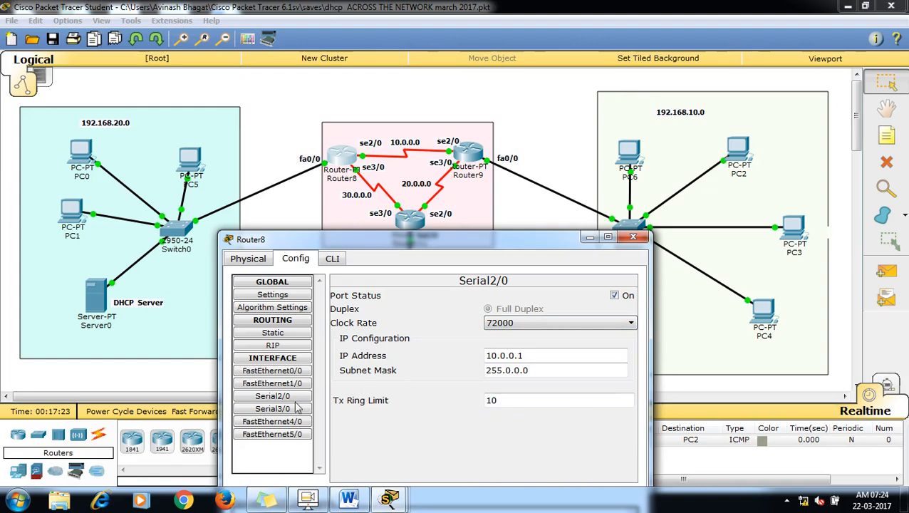
Review the IP address of Router8's Serial3/0 interface and close the router's window
{"action": "left_click", "coordinate": [273, 409]}
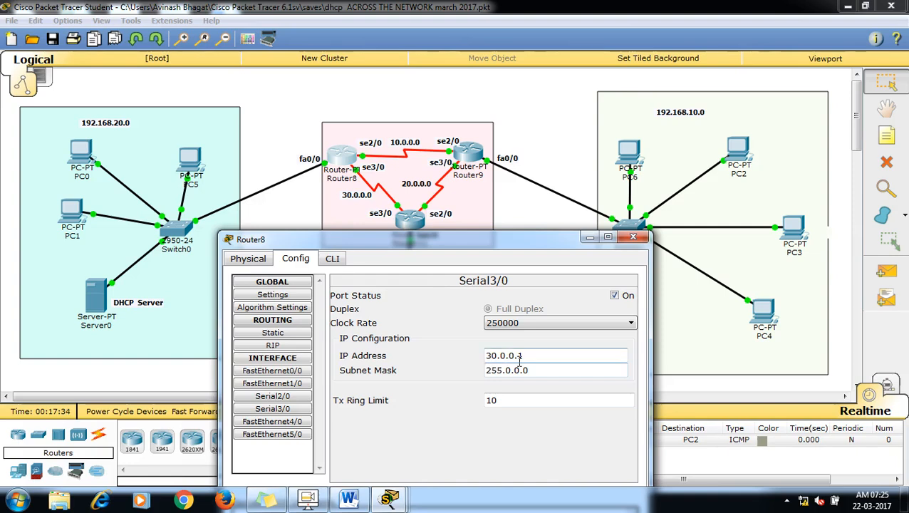
{"action": "left_click_drag", "start_coordinate": [520, 354], "coordinate": [485, 355]}
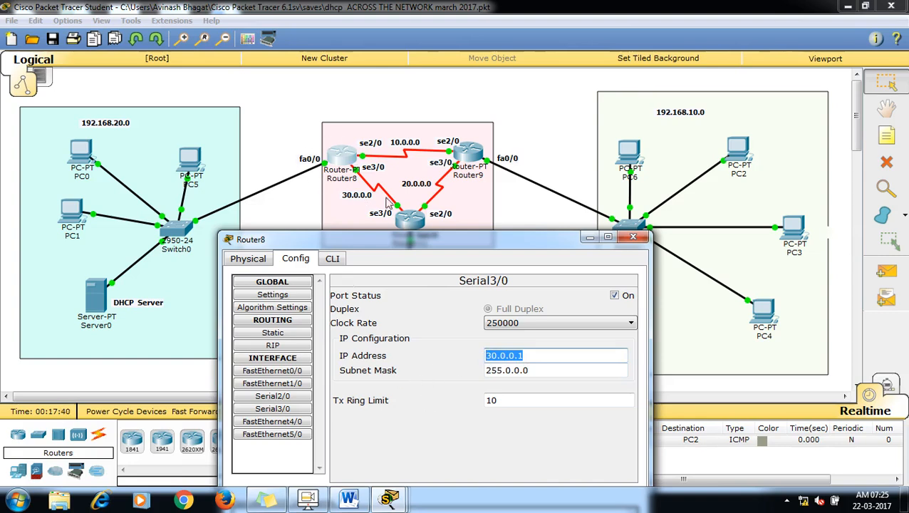
{"action": "left_click", "coordinate": [632, 239]}
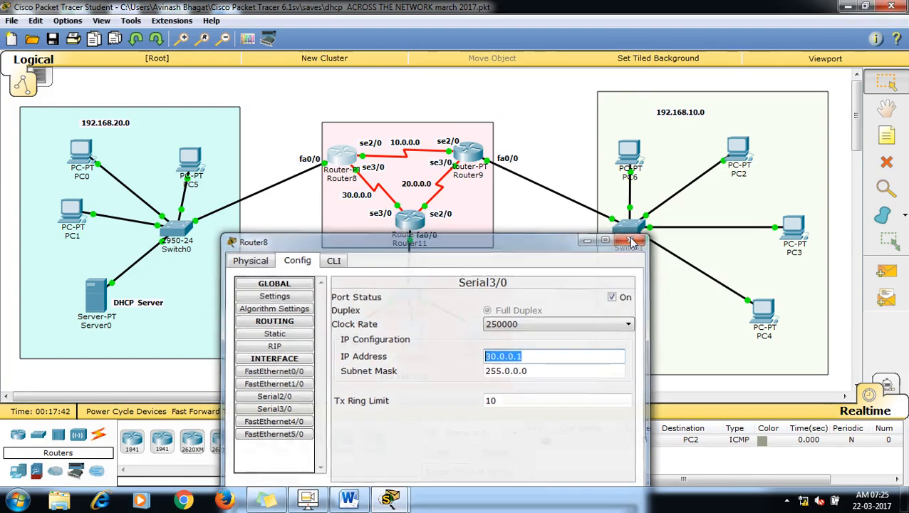
Open Router9's FastEthernet0/0 configuration, highlight its IP address, and turn the port off and back on
{"action": "left_click", "coordinate": [473, 153]}
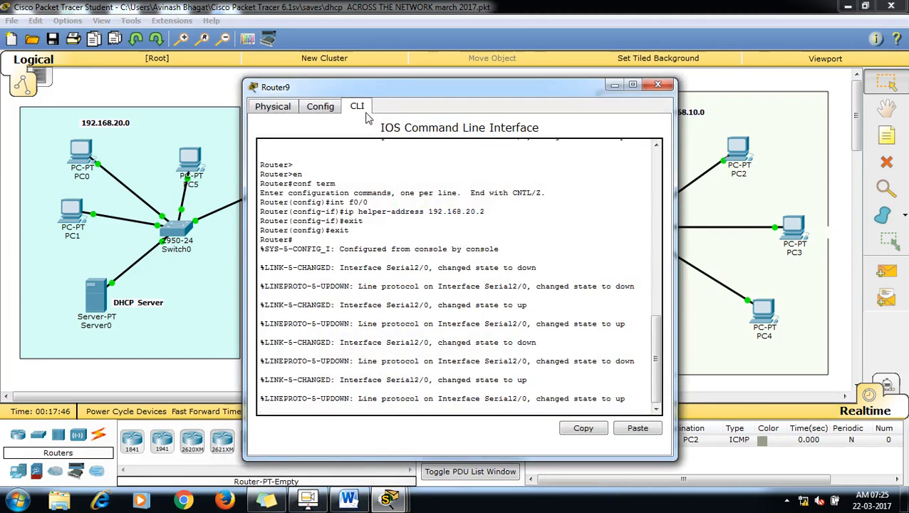
{"action": "left_click", "coordinate": [326, 109]}
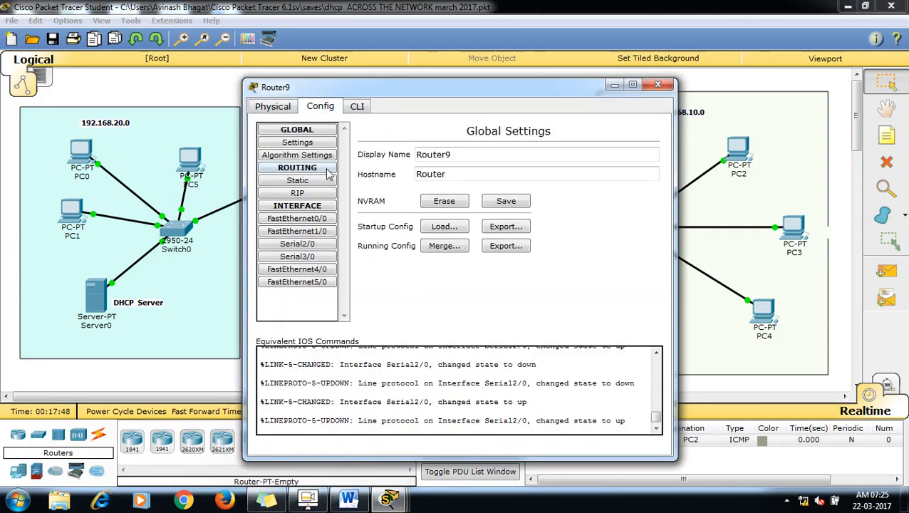
{"action": "left_click", "coordinate": [319, 221]}
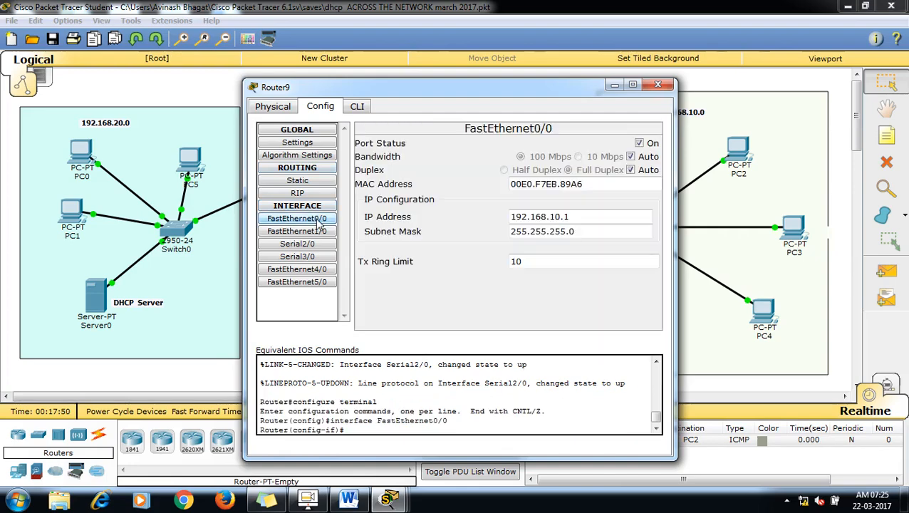
{"action": "left_click_drag", "start_coordinate": [521, 90], "coordinate": [293, 88]}
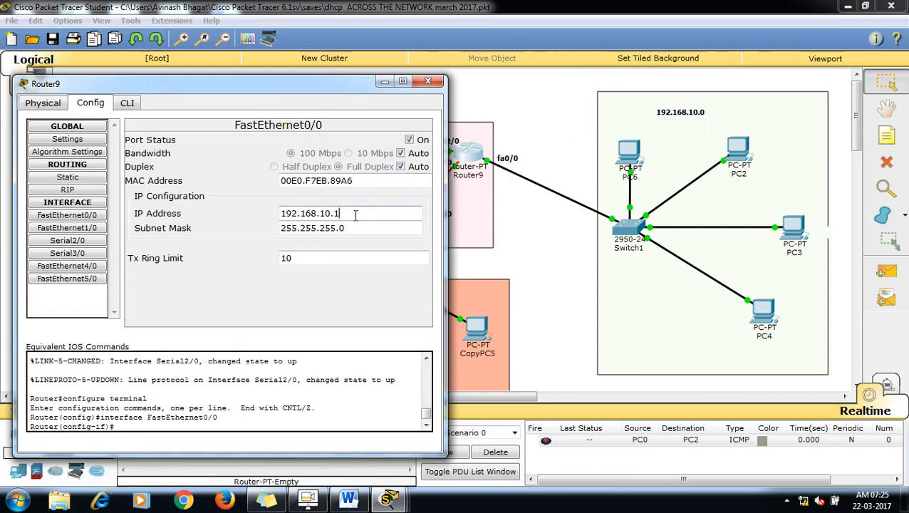
{"action": "left_click_drag", "start_coordinate": [355, 214], "coordinate": [270, 212]}
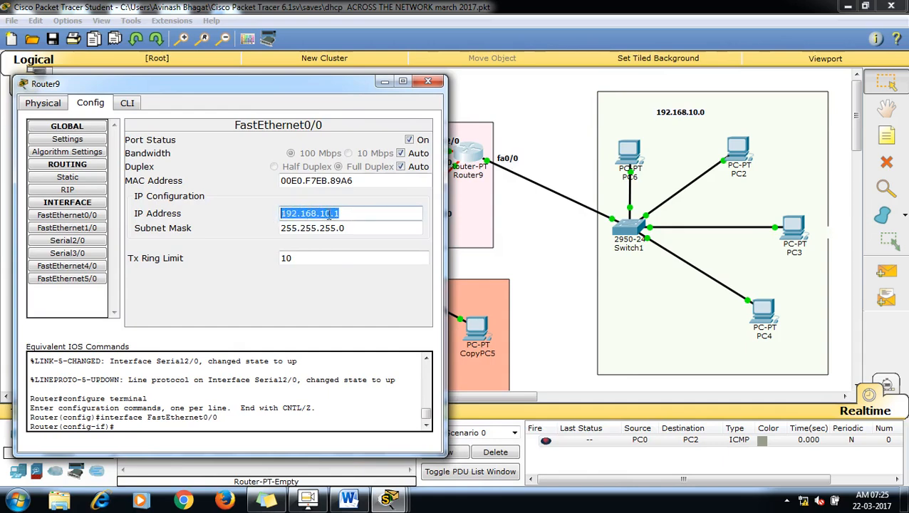
{"action": "left_click", "coordinate": [411, 141]}
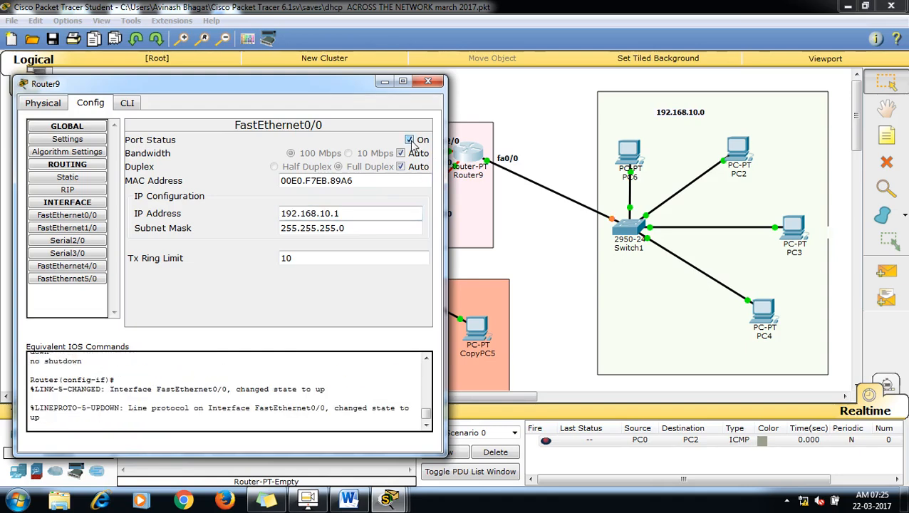
Open Router9's Serial2/0 configuration, uncover the network diagram behind the window, and highlight the interface's IP address
{"action": "left_click", "coordinate": [85, 241]}
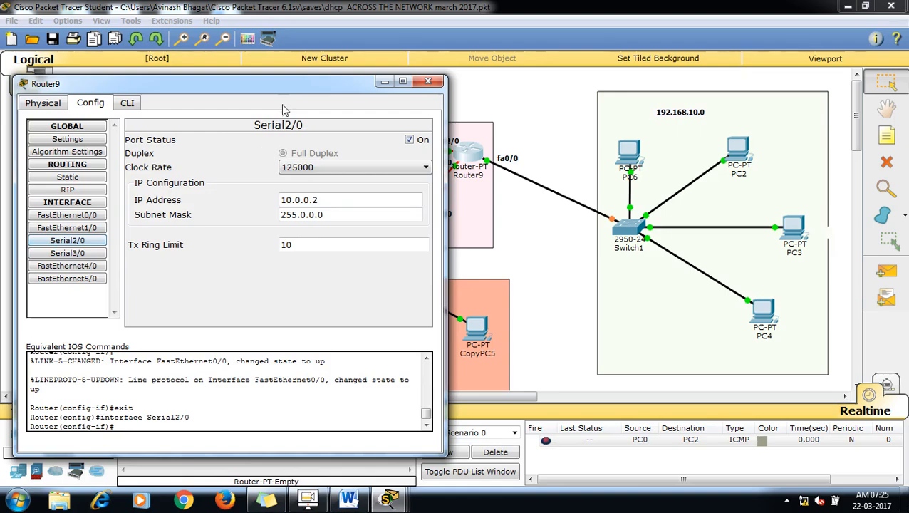
{"action": "left_click_drag", "start_coordinate": [300, 84], "coordinate": [497, 203]}
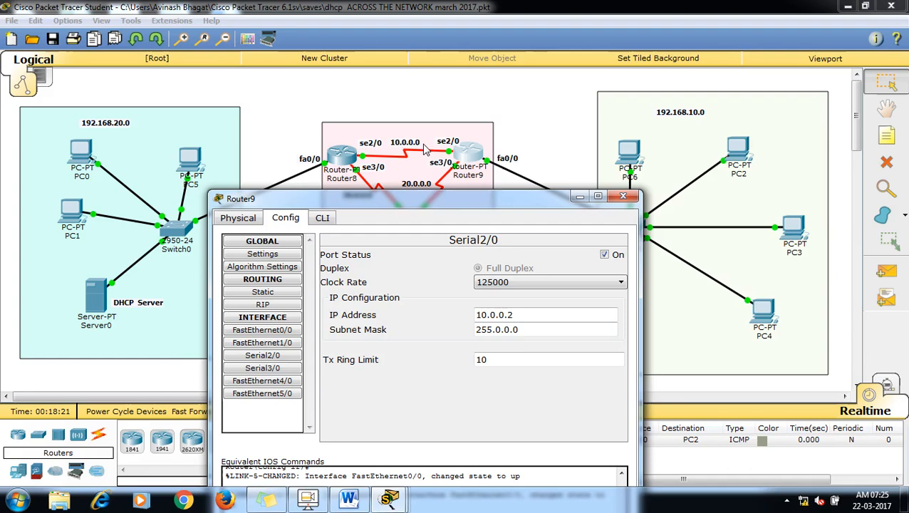
{"action": "left_click", "coordinate": [518, 315]}
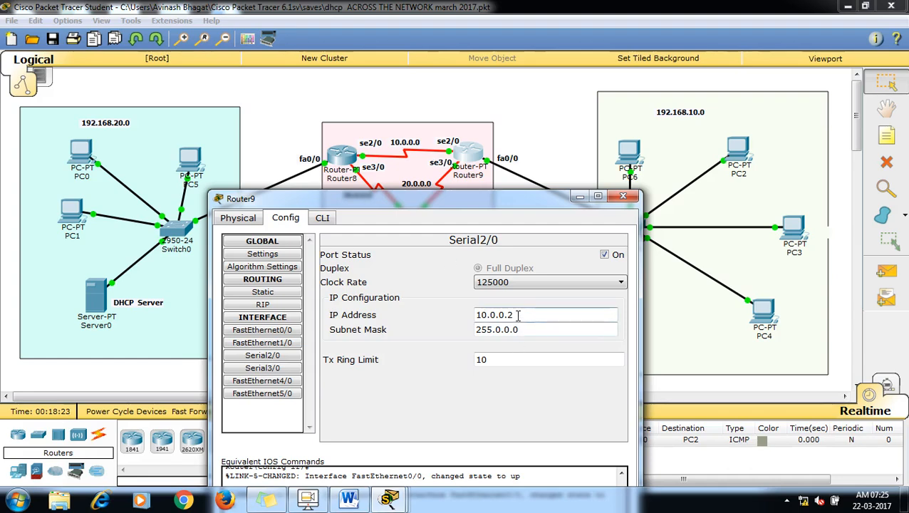
{"action": "left_click_drag", "start_coordinate": [518, 314], "coordinate": [476, 319]}
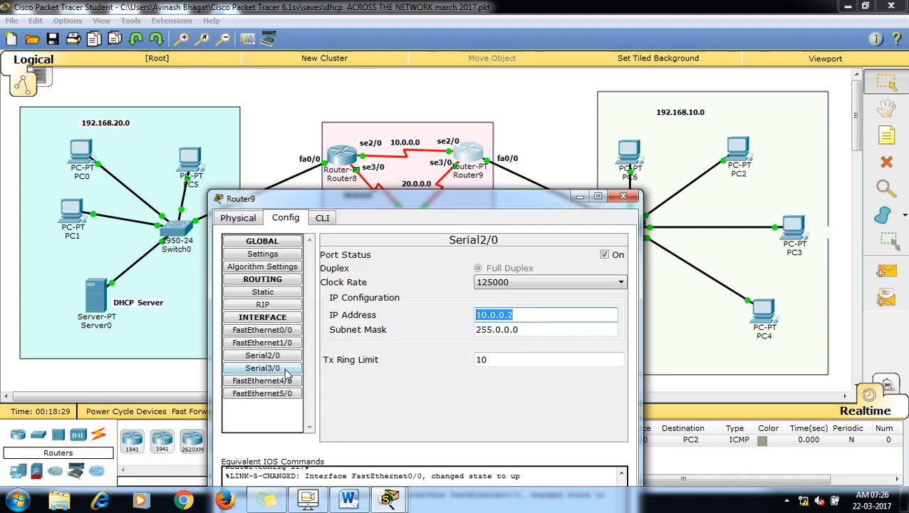
Review the IP address of Router9's Serial3/0 interface against the network diagram and close the router's window
{"action": "left_click", "coordinate": [262, 368]}
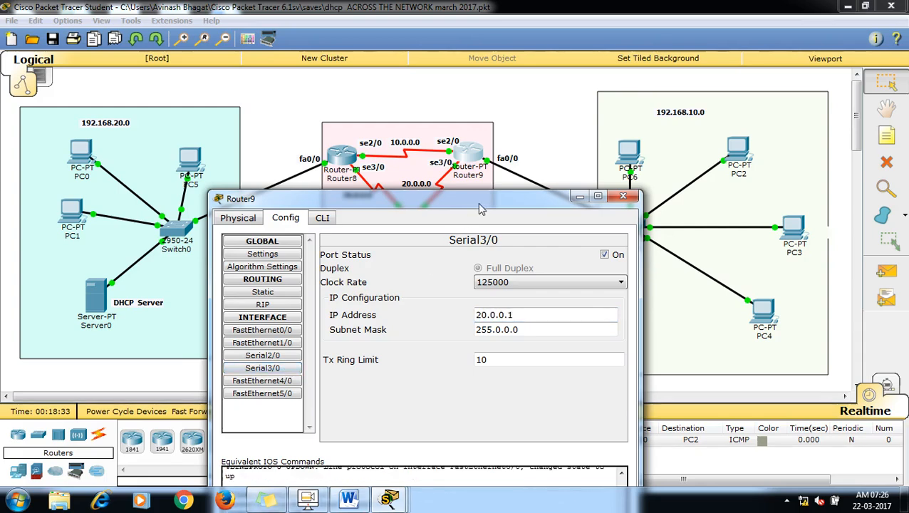
{"action": "left_click_drag", "start_coordinate": [480, 208], "coordinate": [503, 250]}
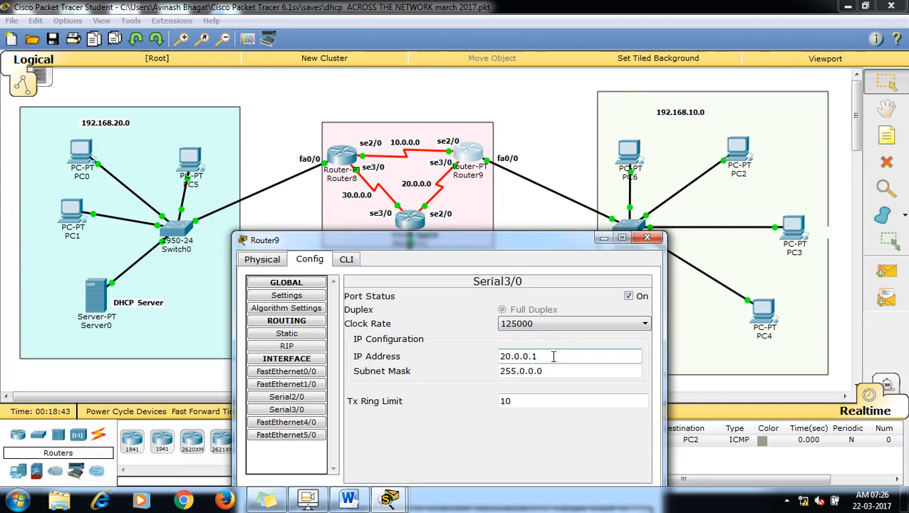
{"action": "left_click", "coordinate": [648, 238]}
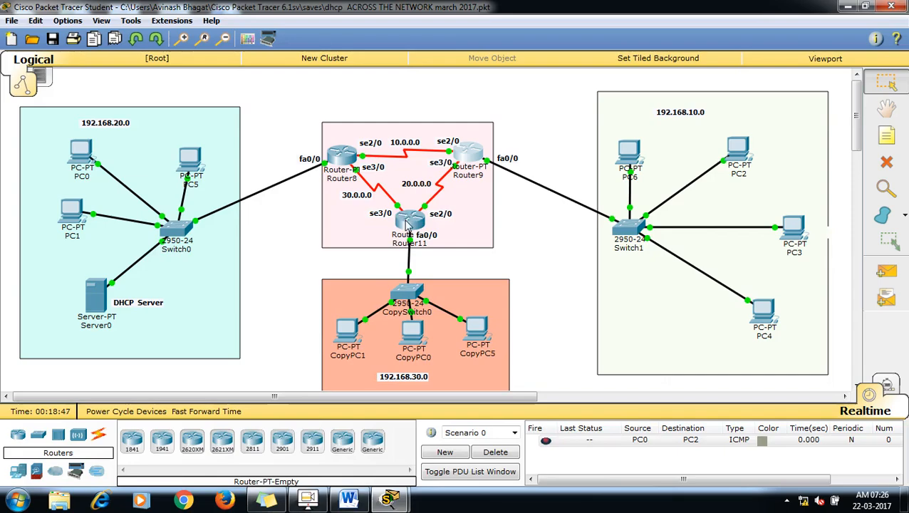
Open Router11's configuration beside the network diagram and review the IP settings of its FastEthernet0/0 interface
{"action": "left_click", "coordinate": [409, 221]}
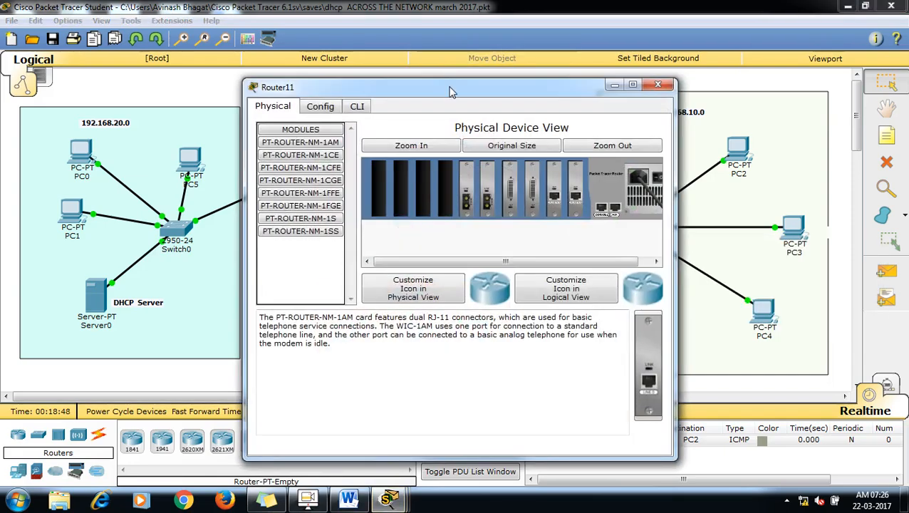
{"action": "left_click_drag", "start_coordinate": [450, 86], "coordinate": [679, 71]}
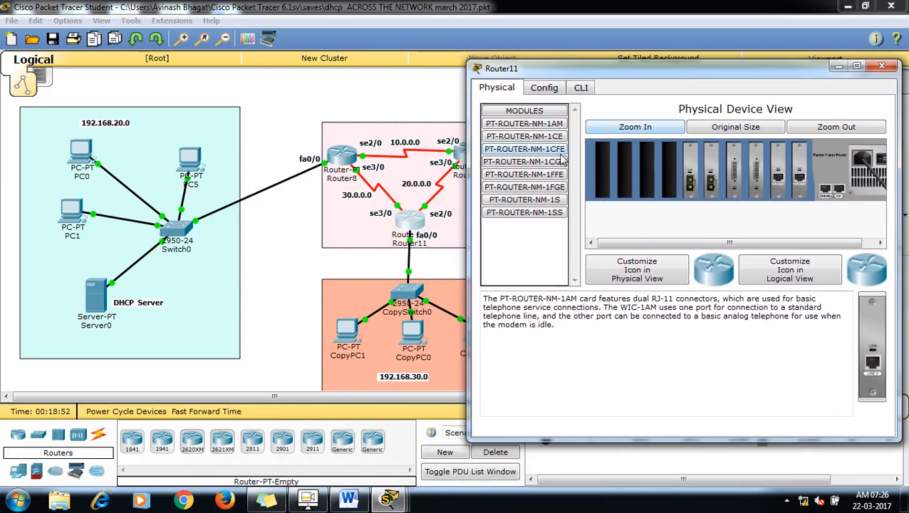
{"action": "left_click", "coordinate": [548, 91]}
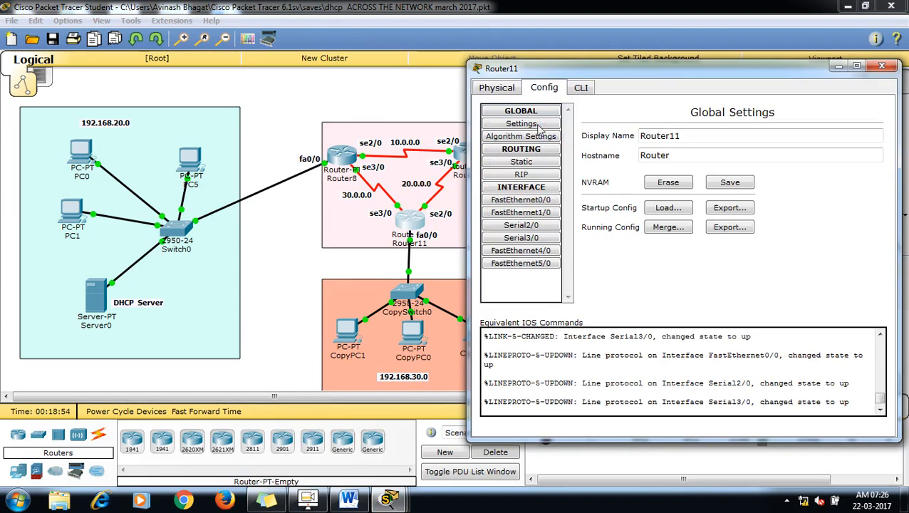
{"action": "left_click", "coordinate": [521, 200]}
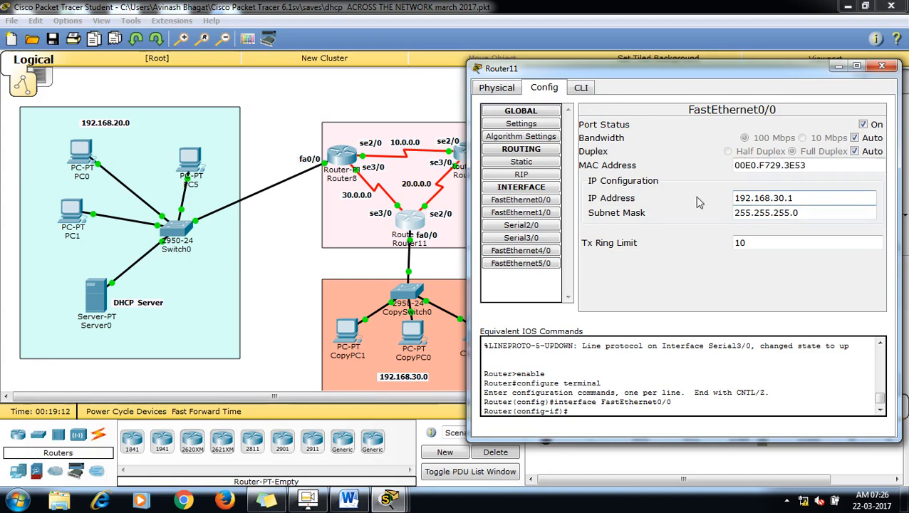
Review the IP addresses of Router11's Serial2/0 and Serial3/0 interfaces and close the router's window
{"action": "left_click", "coordinate": [539, 227]}
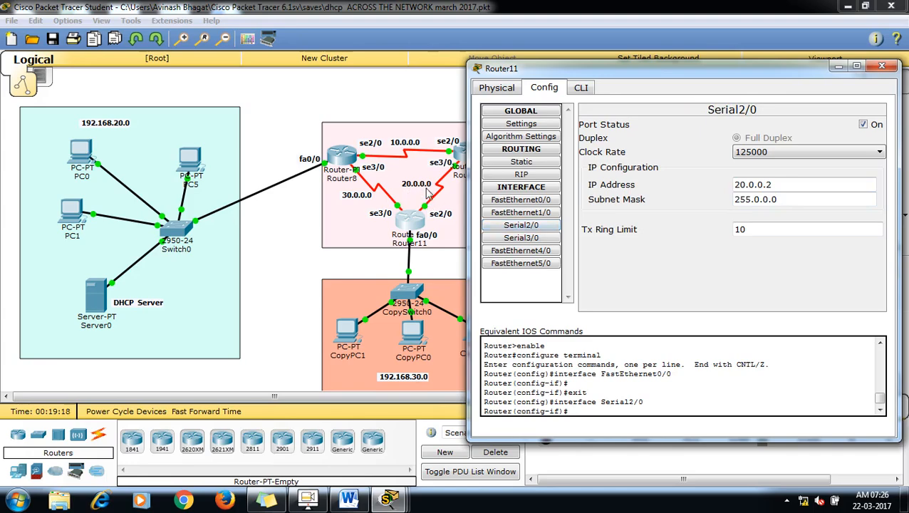
{"action": "left_click", "coordinate": [777, 189]}
{"action": "left_click", "coordinate": [521, 239]}
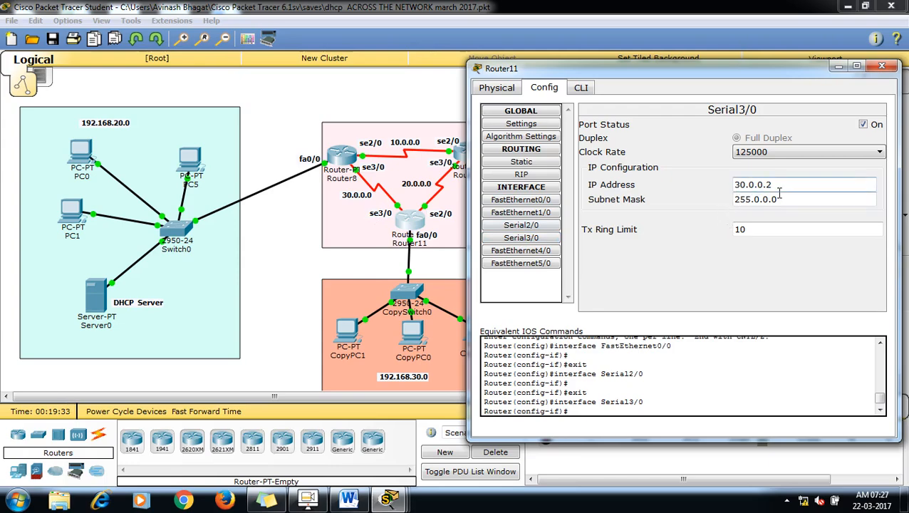
{"action": "left_click", "coordinate": [882, 68]}
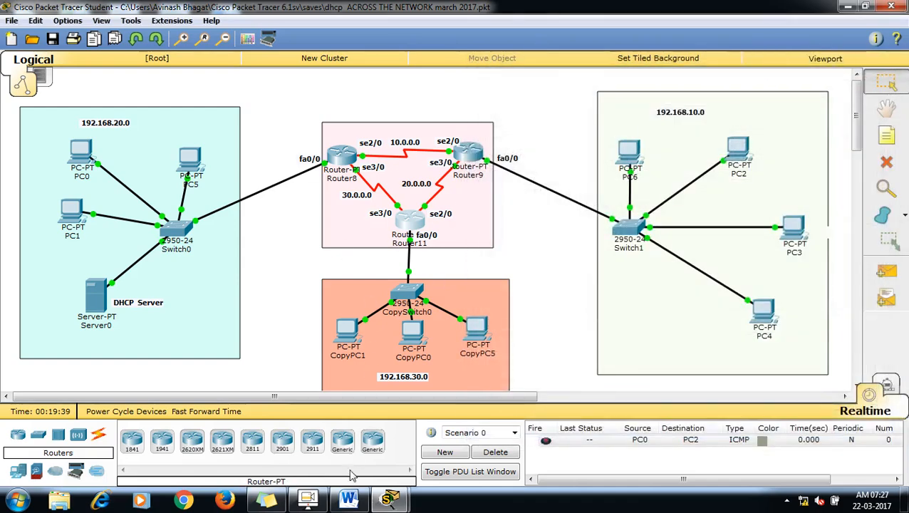
Switch to the Word document and highlight the third item, "Put routing information in the routers."
{"action": "left_click", "coordinate": [348, 498]}
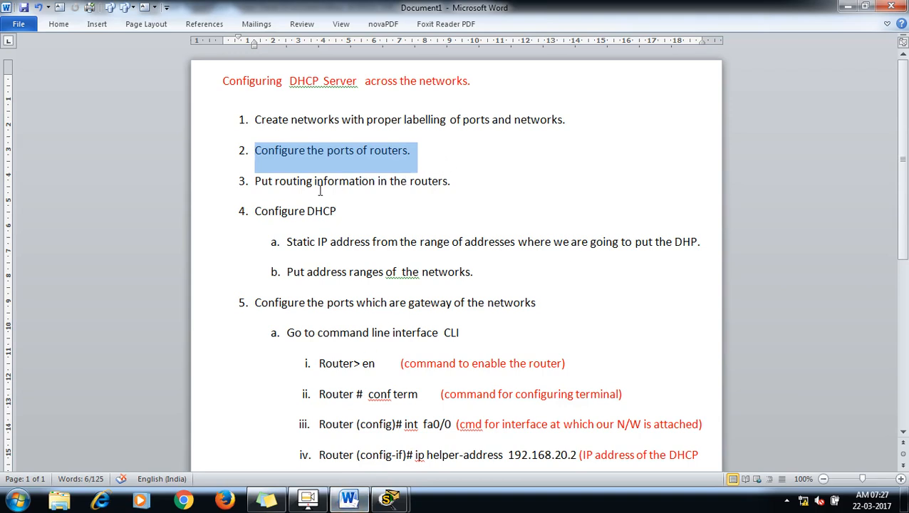
{"action": "left_click", "coordinate": [263, 195]}
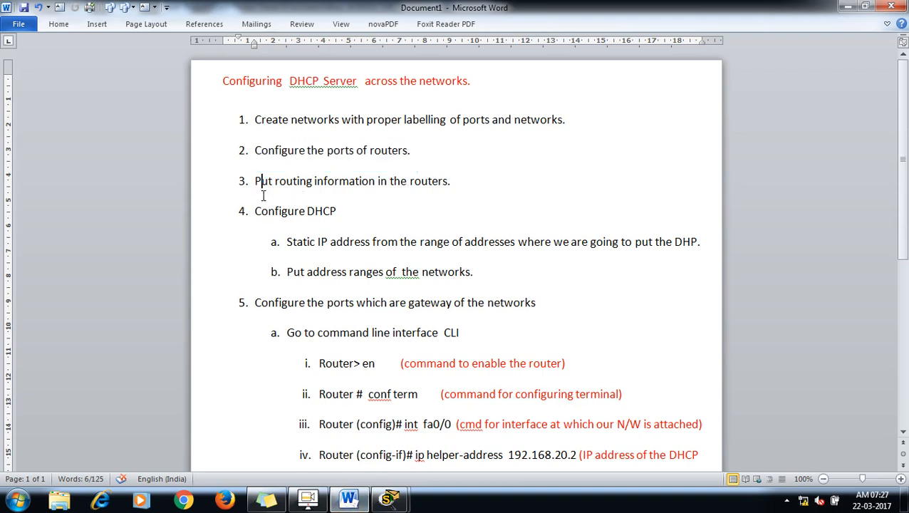
{"action": "left_click_drag", "start_coordinate": [254, 180], "coordinate": [458, 184]}
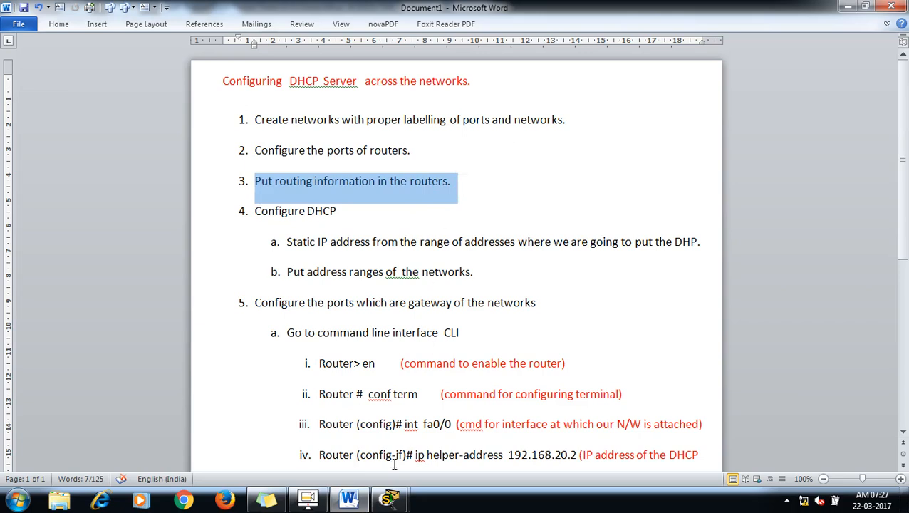
Switch to the Packet Tracer network file and add the networks 10.0.0.0 and 30.0.0.0 to Router8's RIP routing
{"action": "left_click", "coordinate": [389, 498]}
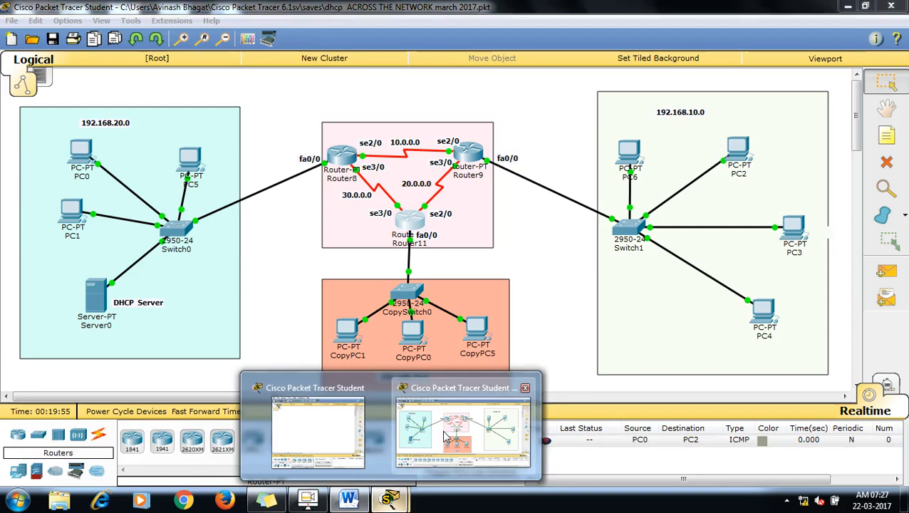
{"action": "left_click", "coordinate": [445, 436]}
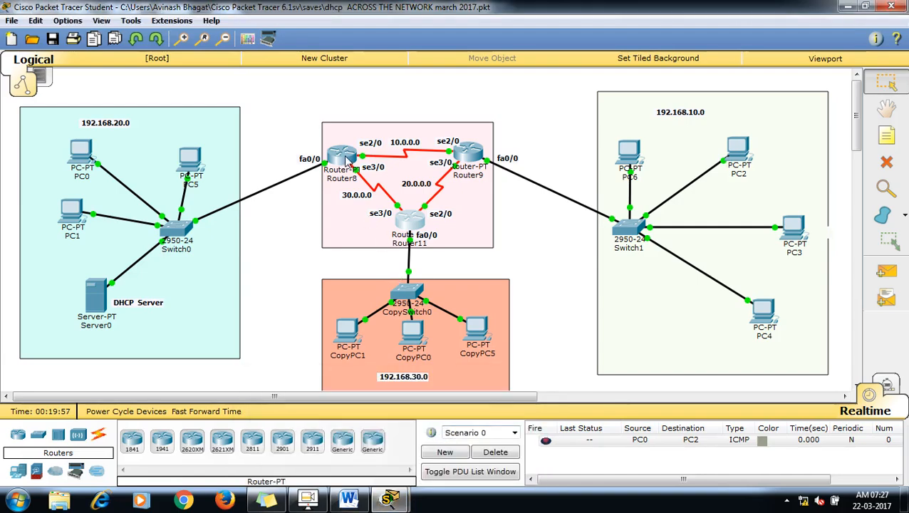
{"action": "left_click", "coordinate": [347, 160]}
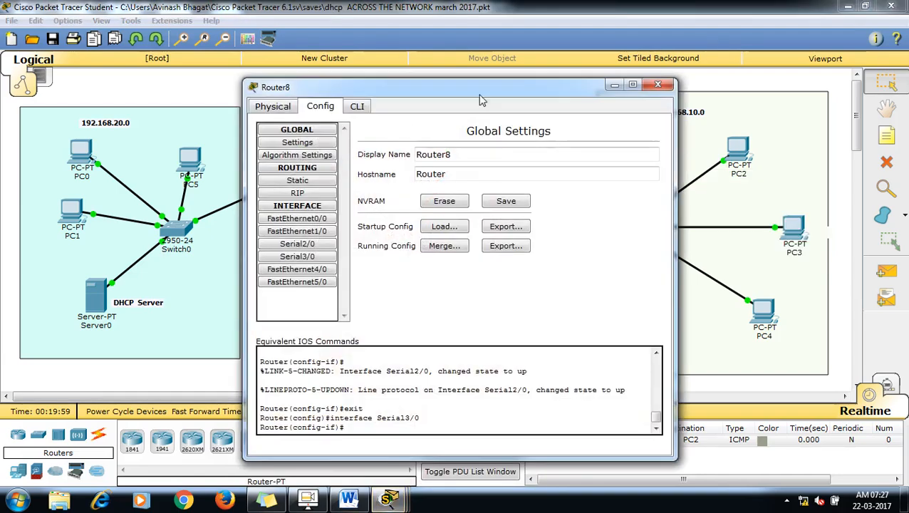
{"action": "left_click_drag", "start_coordinate": [490, 86], "coordinate": [738, 89]}
{"action": "left_click", "coordinate": [555, 181]}
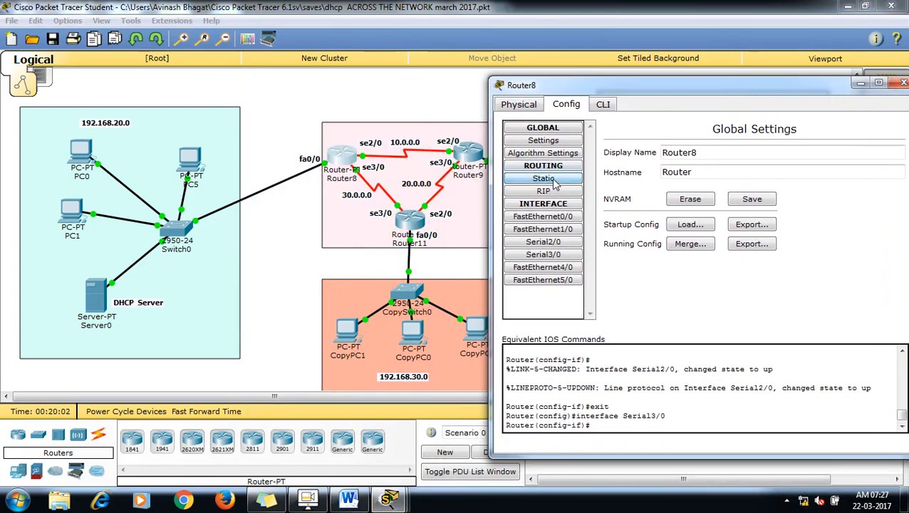
{"action": "left_click", "coordinate": [552, 192]}
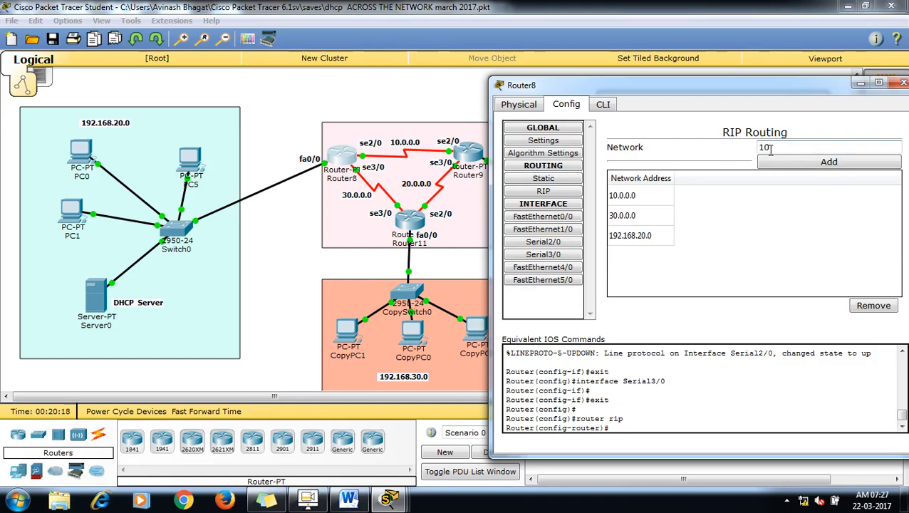
{"action": "type", "text": ".0.0.0"}
{"action": "left_click", "coordinate": [793, 169]}
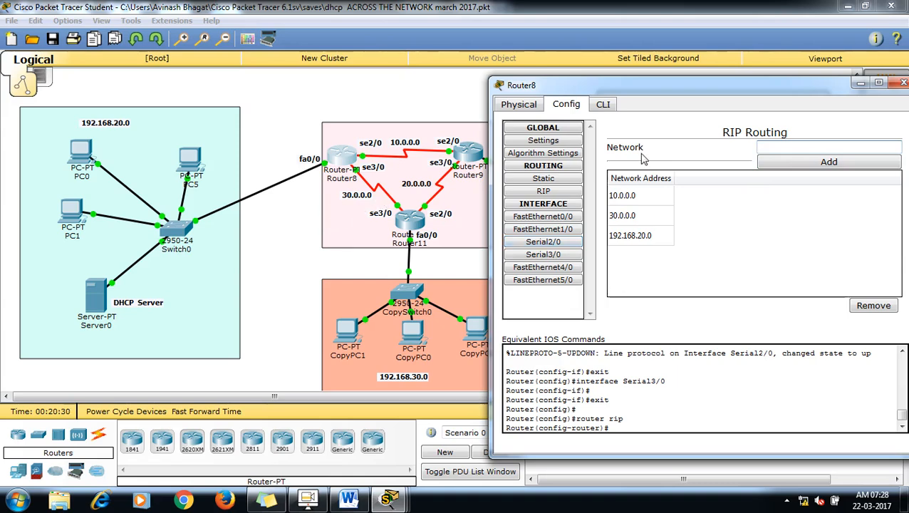
{"action": "type", "text": "30.0.0.0"}
{"action": "left_click", "coordinate": [780, 163]}
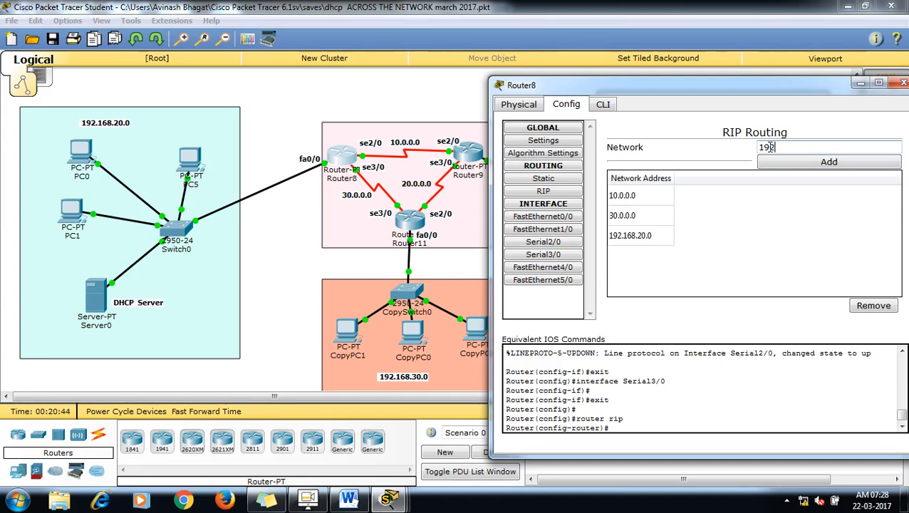
{"action": "type", "text": ".168.30.0"}
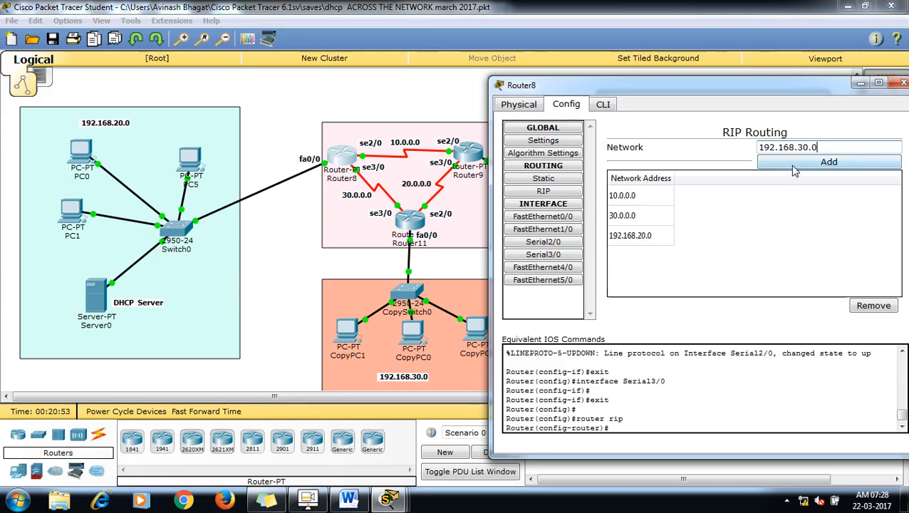
{"action": "left_click", "coordinate": [795, 169]}
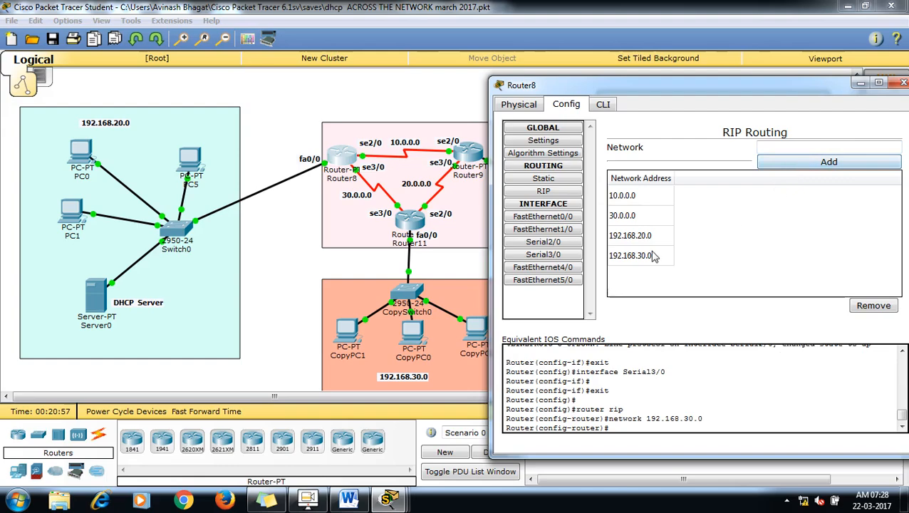
{"action": "left_click", "coordinate": [652, 255]}
{"action": "left_click", "coordinate": [878, 307]}
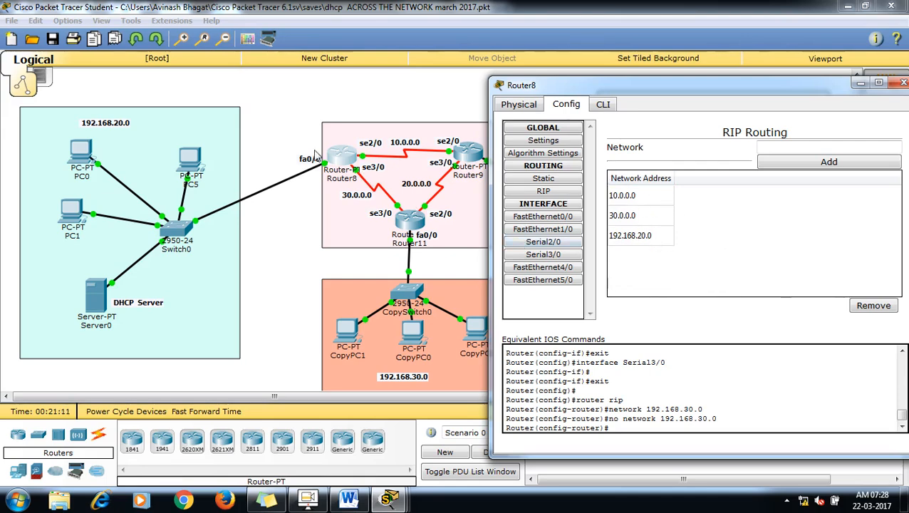
Open Router9's RIP routing configuration and remove the network 192.168.10.0 from its list
{"action": "left_click", "coordinate": [448, 230]}
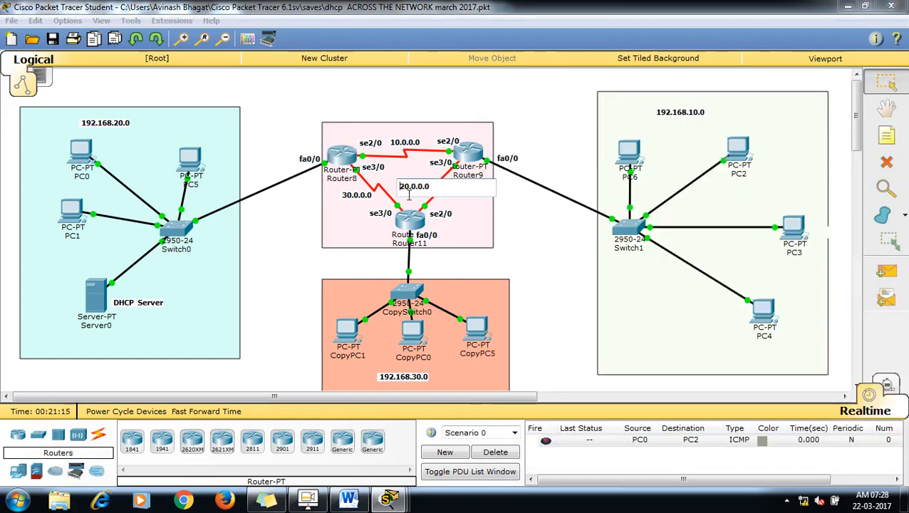
{"action": "left_click", "coordinate": [541, 242]}
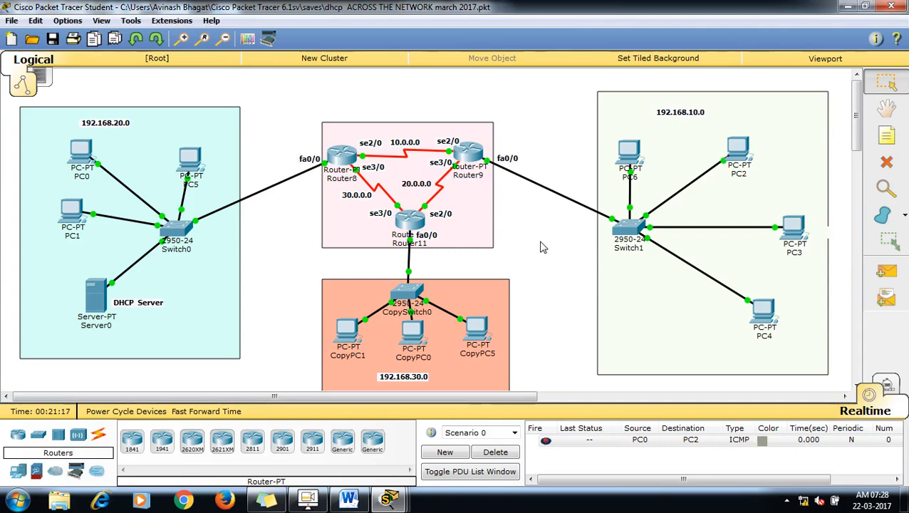
{"action": "left_click", "coordinate": [471, 153]}
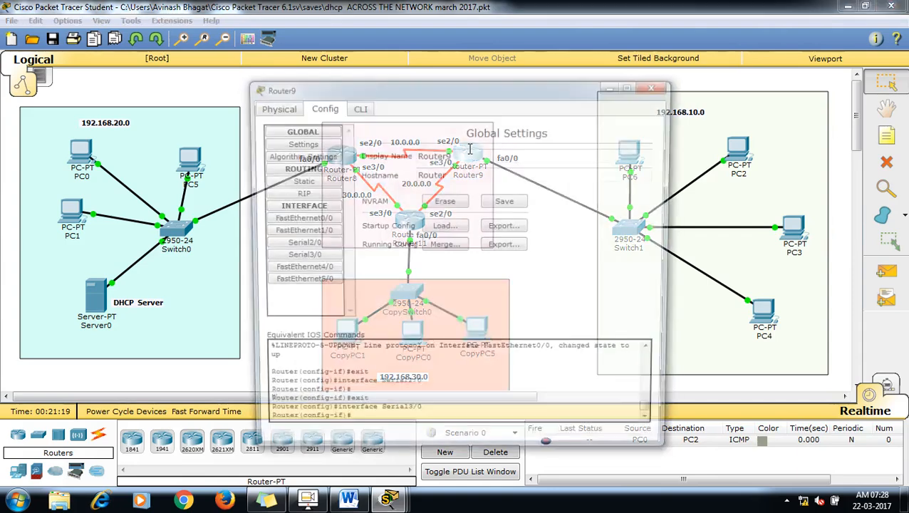
{"action": "left_click", "coordinate": [319, 195]}
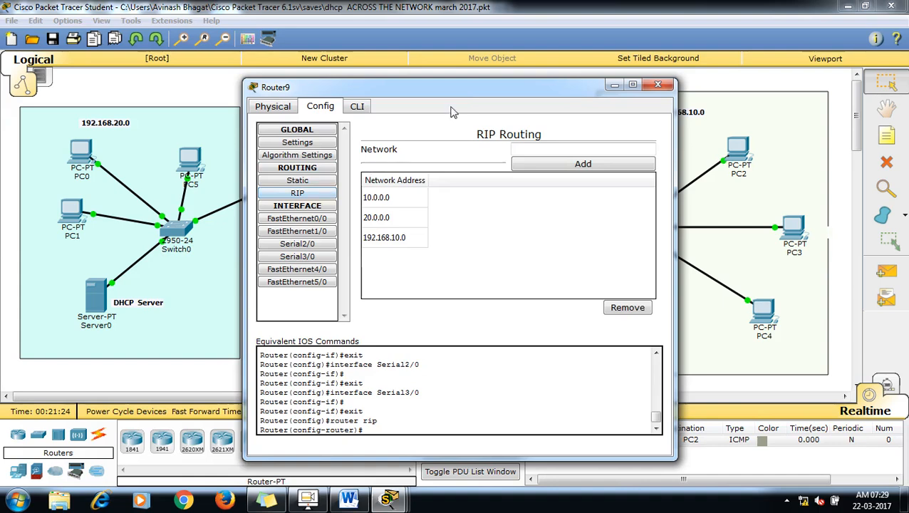
{"action": "left_click_drag", "start_coordinate": [470, 95], "coordinate": [279, 84]}
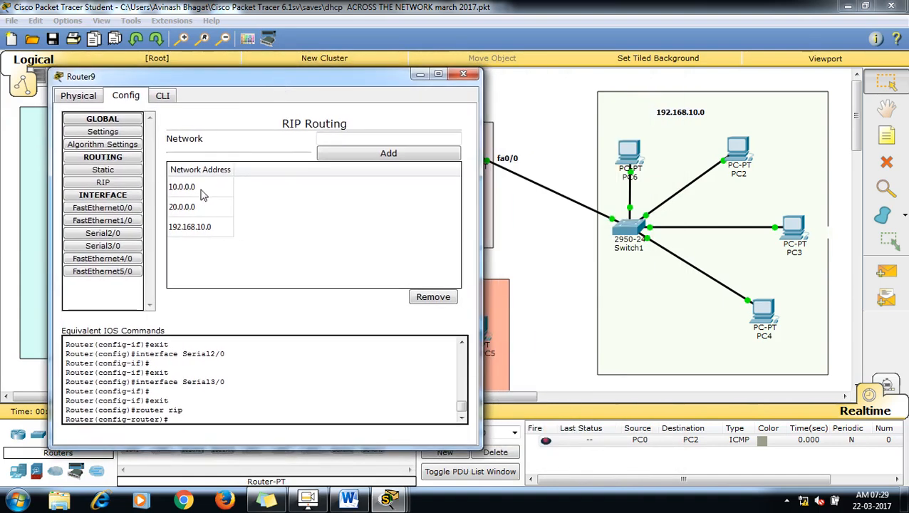
{"action": "left_click", "coordinate": [415, 296]}
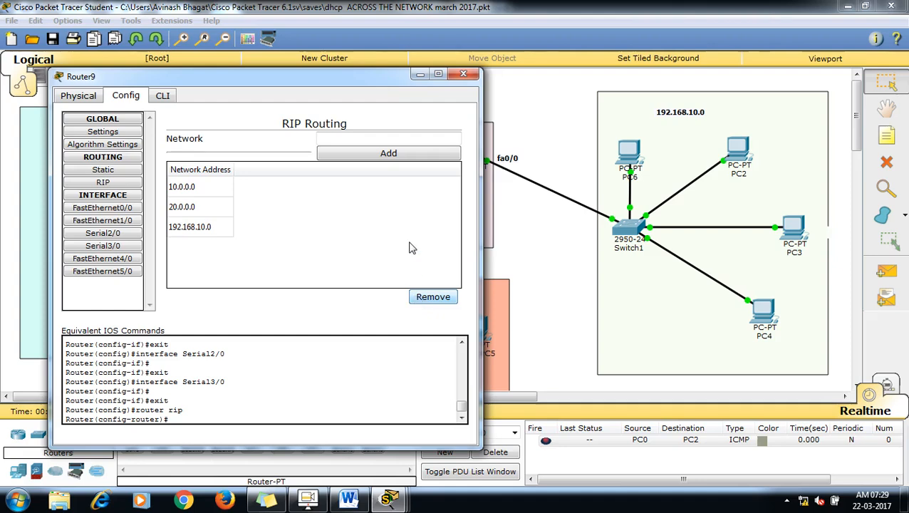
{"action": "left_click", "coordinate": [215, 226]}
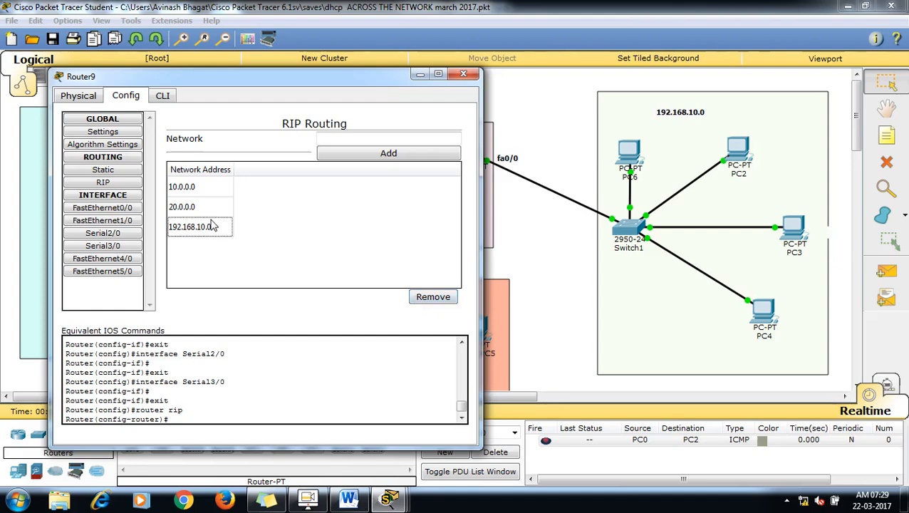
{"action": "left_click", "coordinate": [432, 296]}
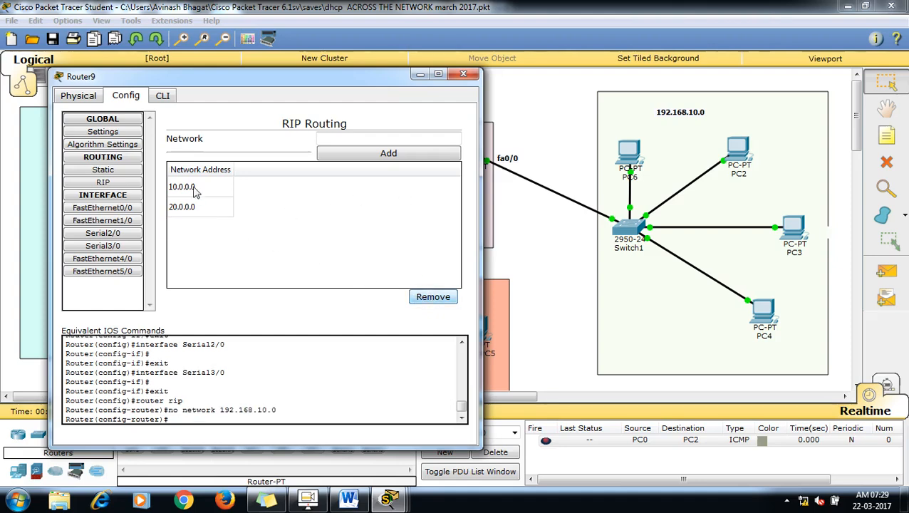
Remove the networks 20.0.0.0 and 10.0.0.0 from Router9's RIP routing list
{"action": "left_click", "coordinate": [201, 214]}
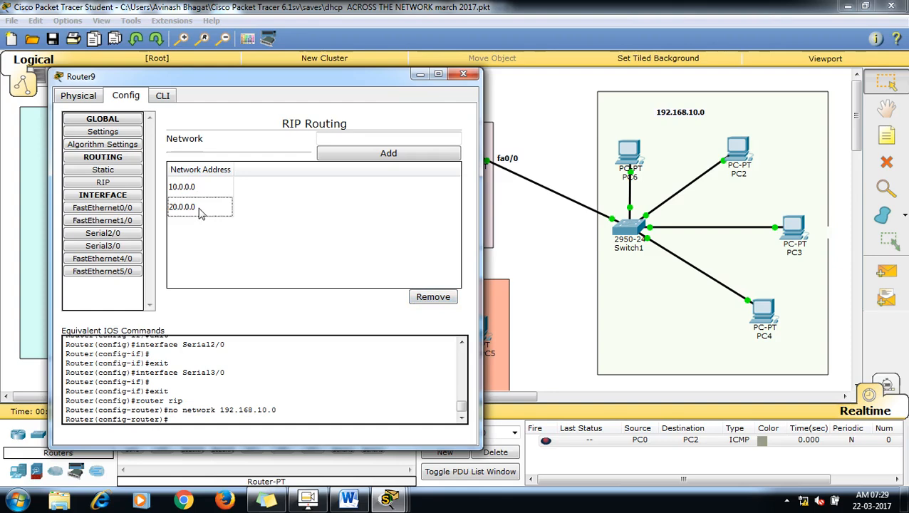
{"action": "left_click", "coordinate": [419, 300]}
{"action": "left_click", "coordinate": [225, 191]}
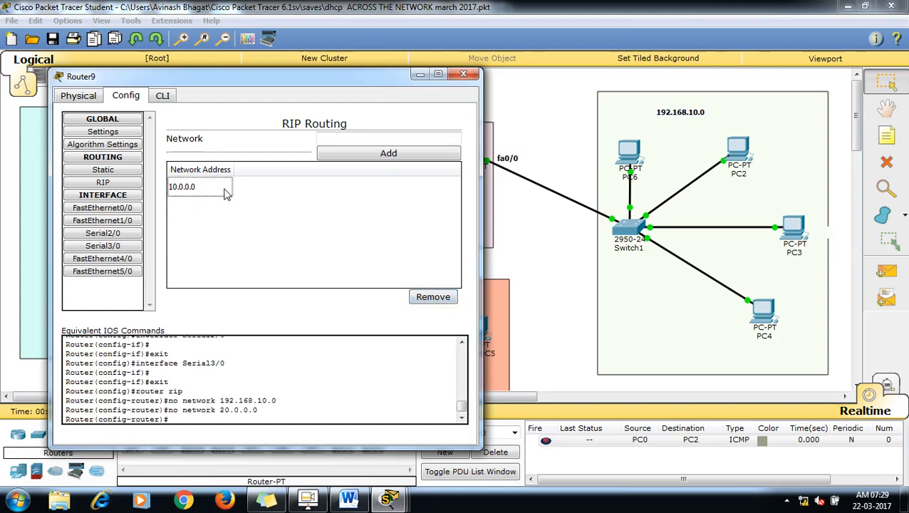
{"action": "left_click", "coordinate": [438, 300]}
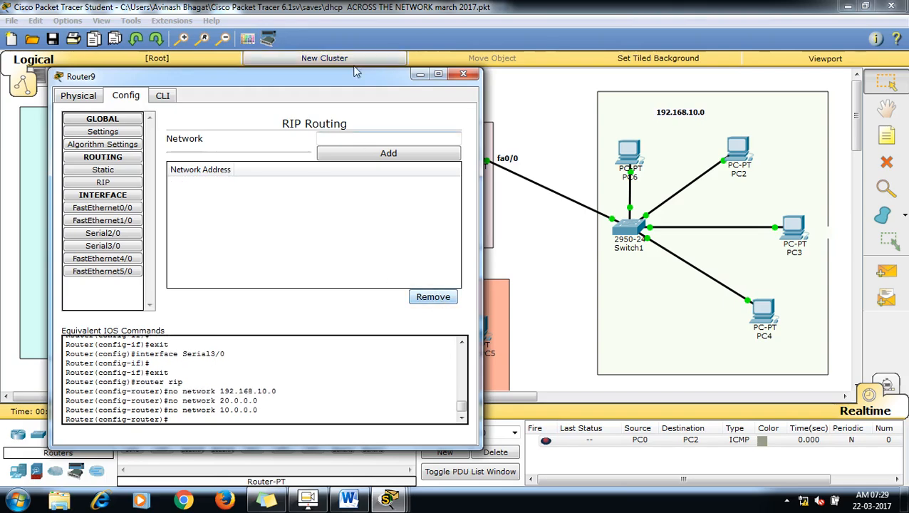
Add the networks 10.0.0.0, 20.0.0.0 and 192.168.10.0 to Router9's RIP routing and close the router's window
{"action": "left_click_drag", "start_coordinate": [358, 84], "coordinate": [493, 228]}
{"action": "left_click", "coordinate": [487, 286]}
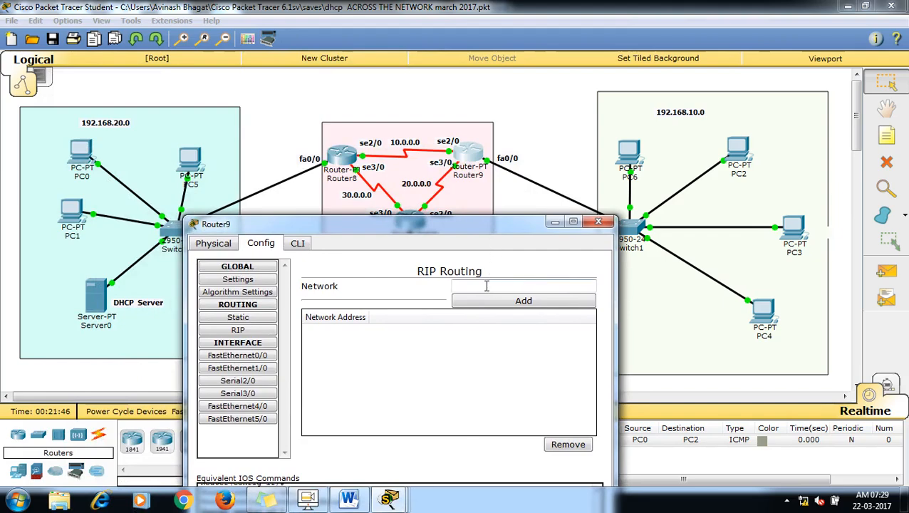
{"action": "type", "text": "10.0.0.0"}
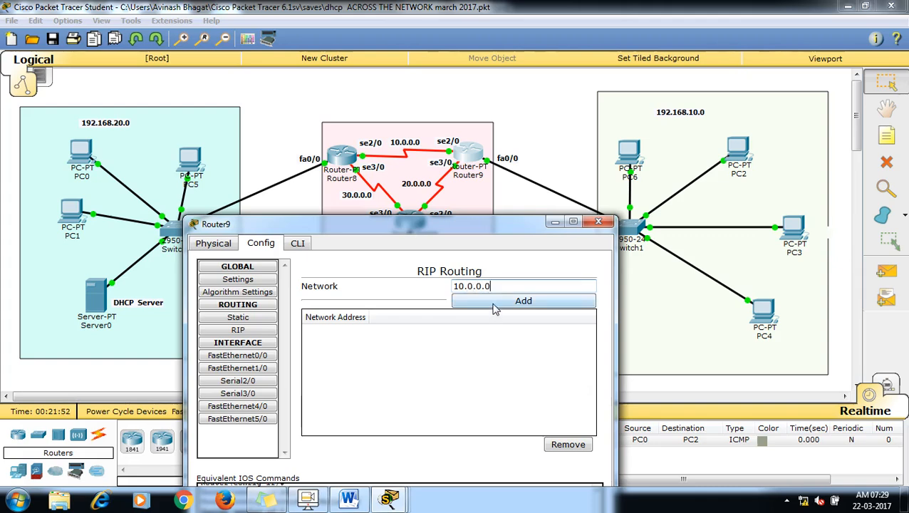
{"action": "left_click", "coordinate": [497, 303]}
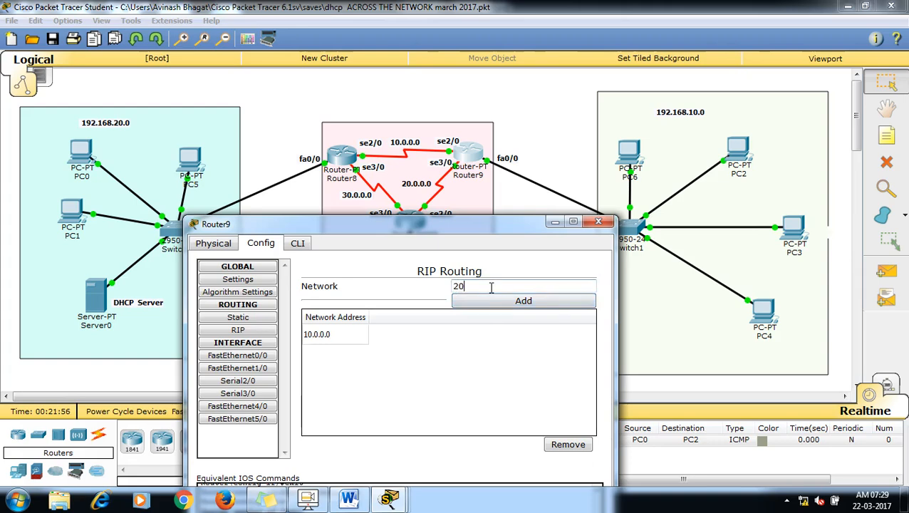
{"action": "left_click", "coordinate": [490, 286]}
{"action": "type", "text": "20.0.0.0"}
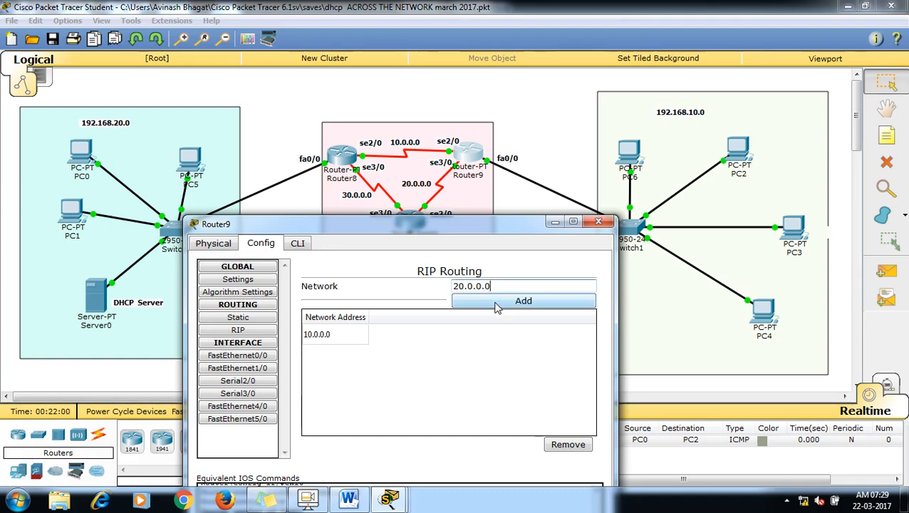
{"action": "left_click", "coordinate": [496, 302]}
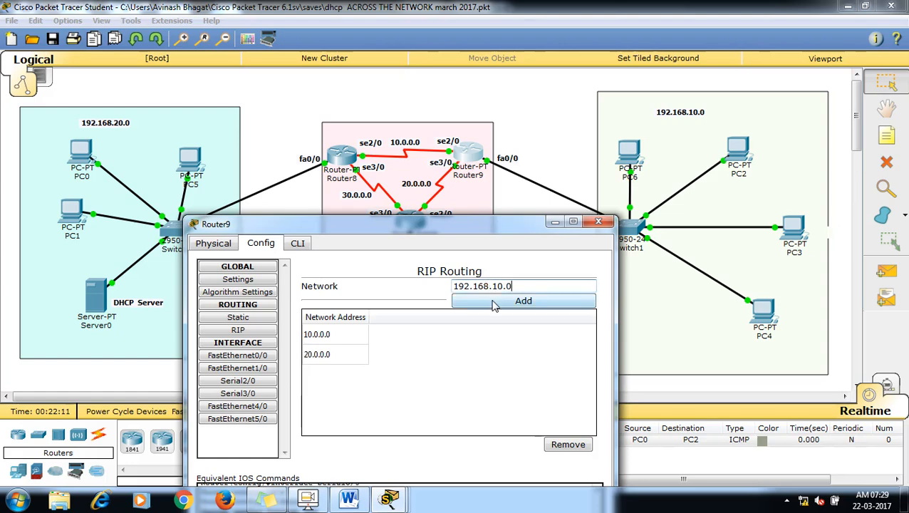
{"action": "left_click", "coordinate": [493, 302]}
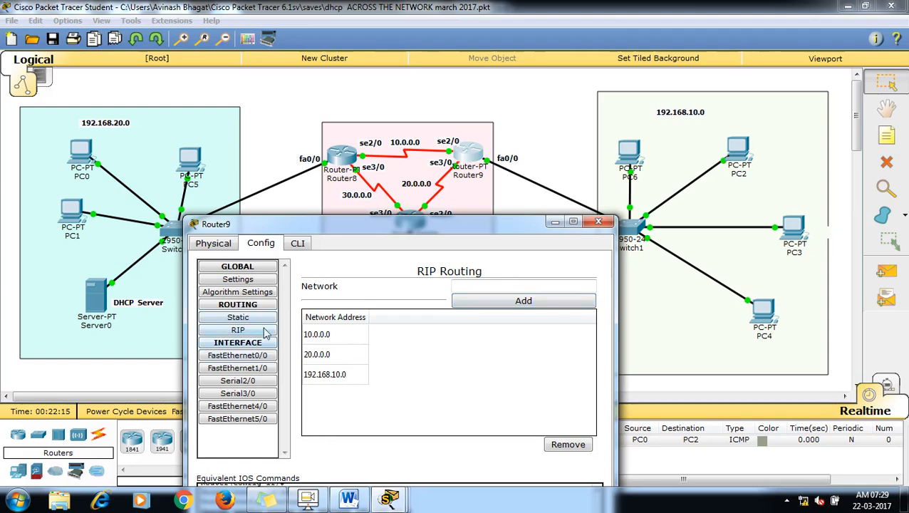
{"action": "left_click", "coordinate": [598, 222]}
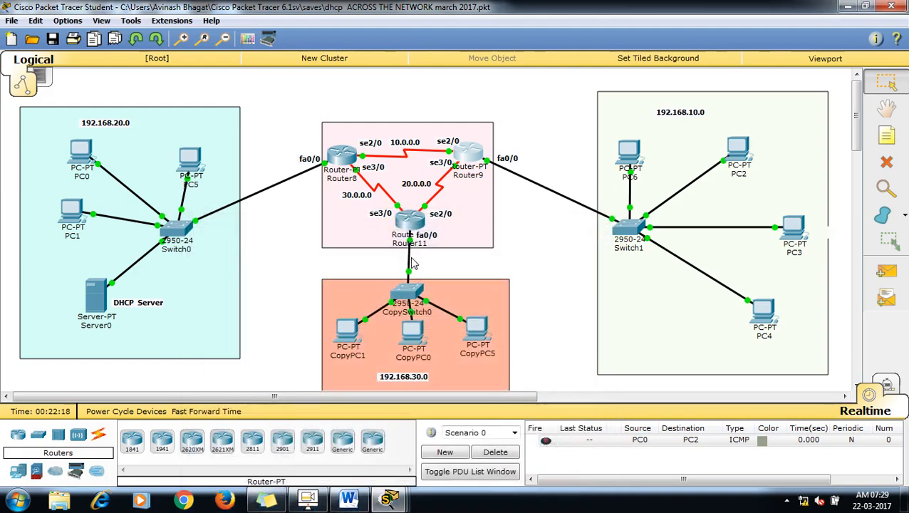
Review the networks listed in Router11's RIP routing and close the router's window
{"action": "left_click", "coordinate": [410, 223]}
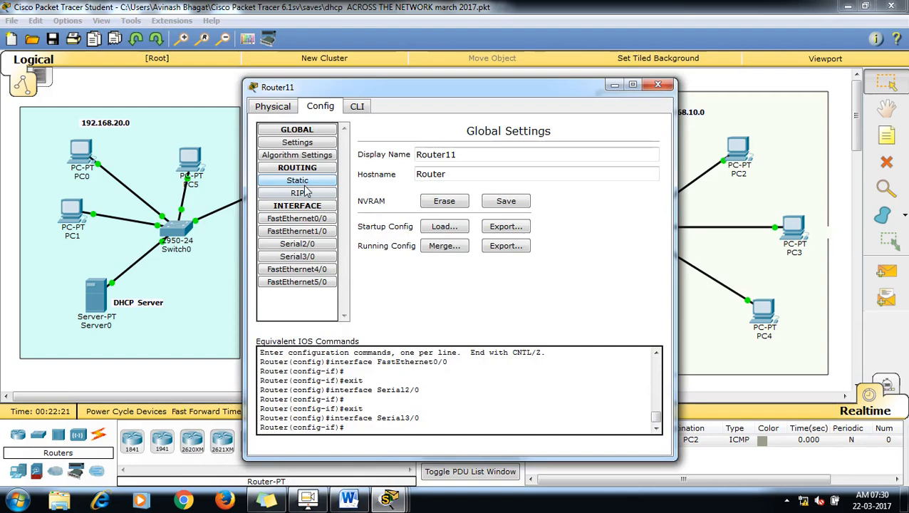
{"action": "left_click", "coordinate": [309, 196]}
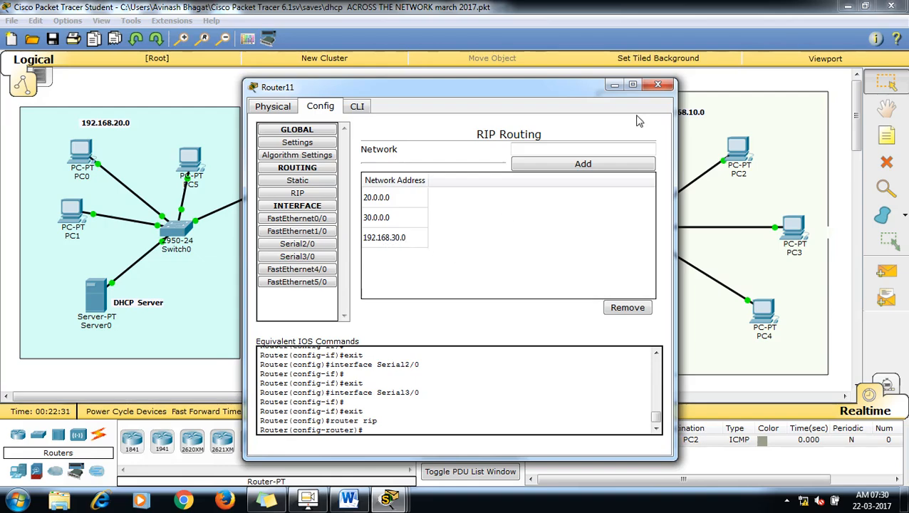
{"action": "left_click", "coordinate": [657, 86]}
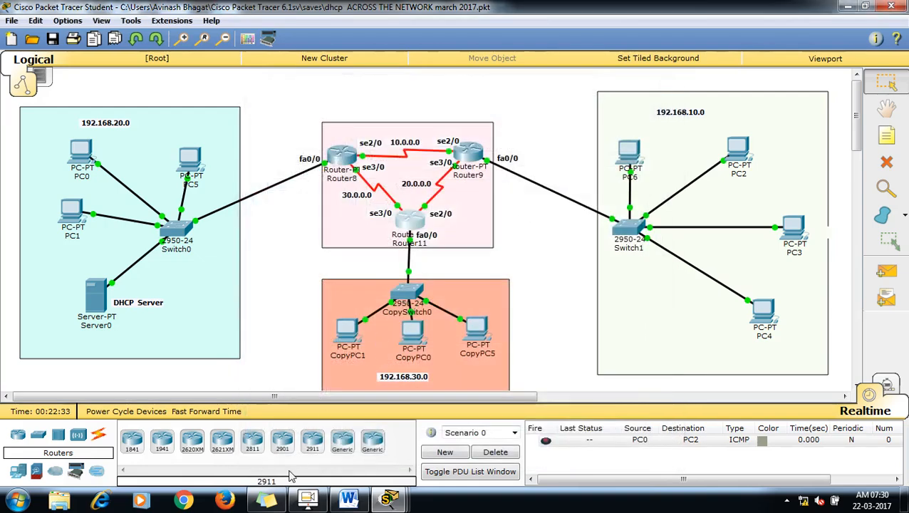
Switch to the Word document, extend the fourth item to "Configure DHCP Server" and highlight it with its two sub-items
{"action": "left_click", "coordinate": [348, 500]}
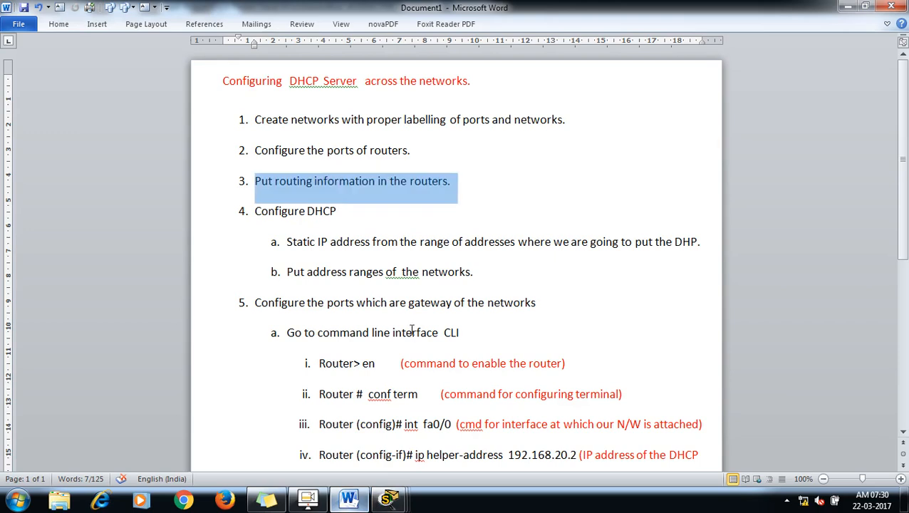
{"action": "left_click", "coordinate": [902, 433]}
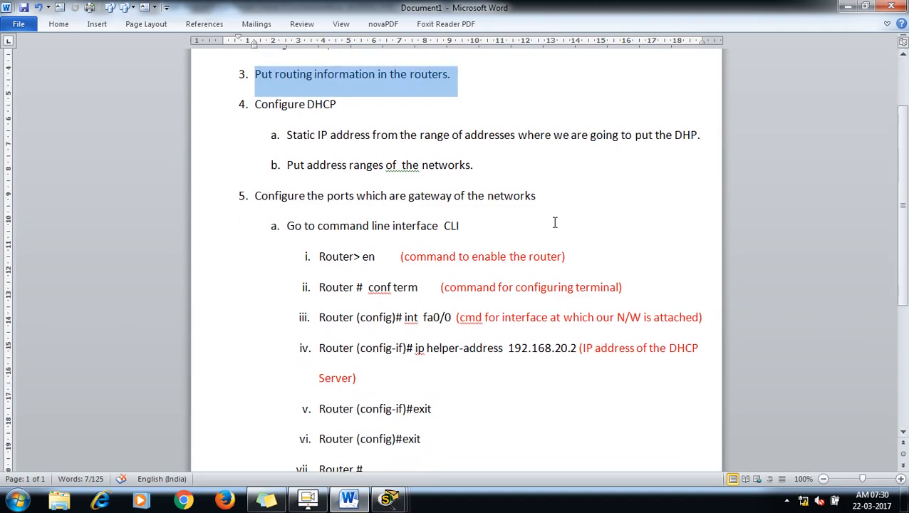
{"action": "left_click", "coordinate": [339, 103]}
{"action": "type", "text": "Server"}
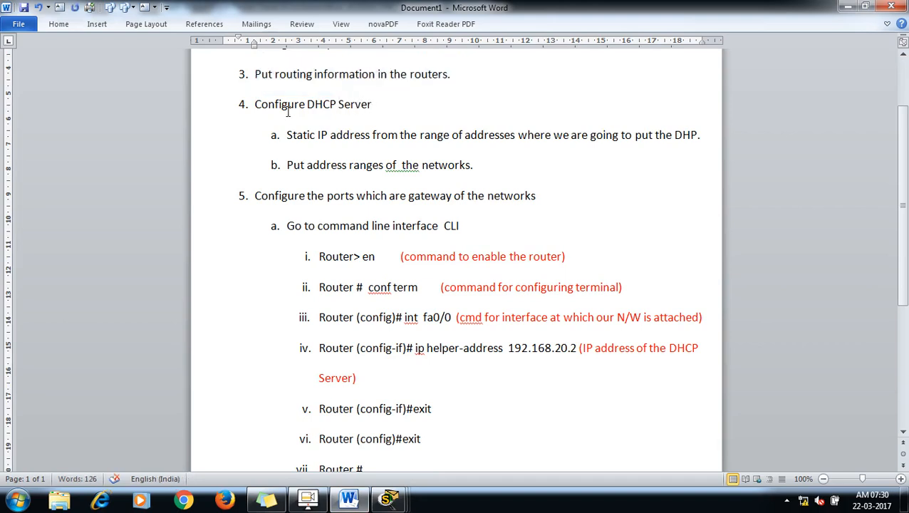
{"action": "left_click_drag", "start_coordinate": [256, 104], "coordinate": [490, 179]}
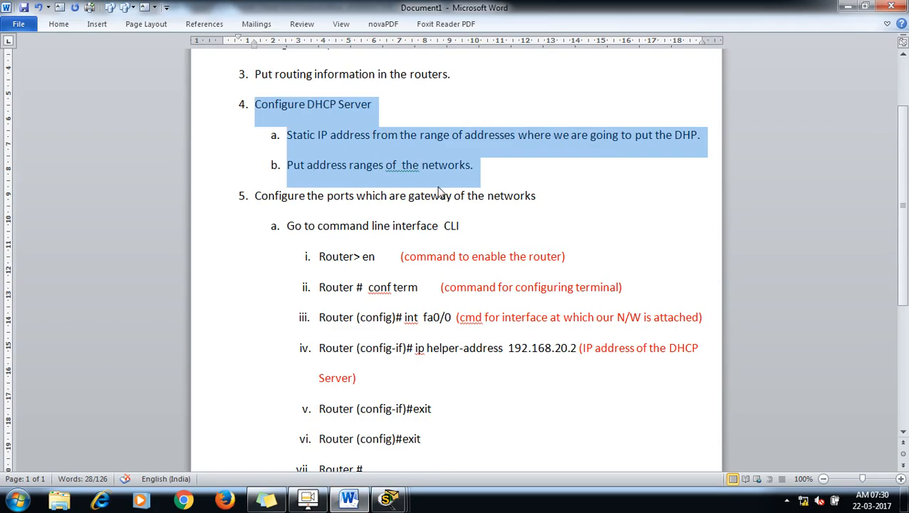
Return to the Packet Tracer network, review Server0's static IP address, subnet mask and default gateway, and close the server's window
{"action": "left_click", "coordinate": [848, 7]}
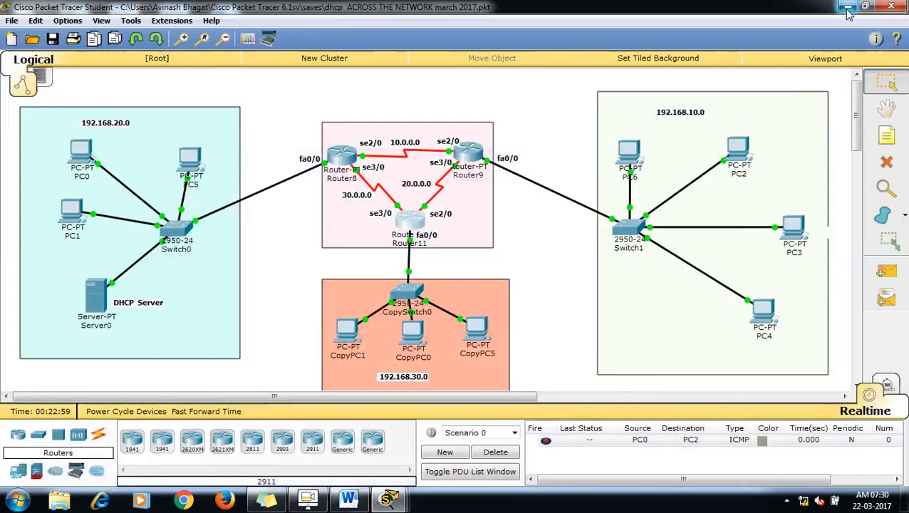
{"action": "left_click", "coordinate": [100, 307]}
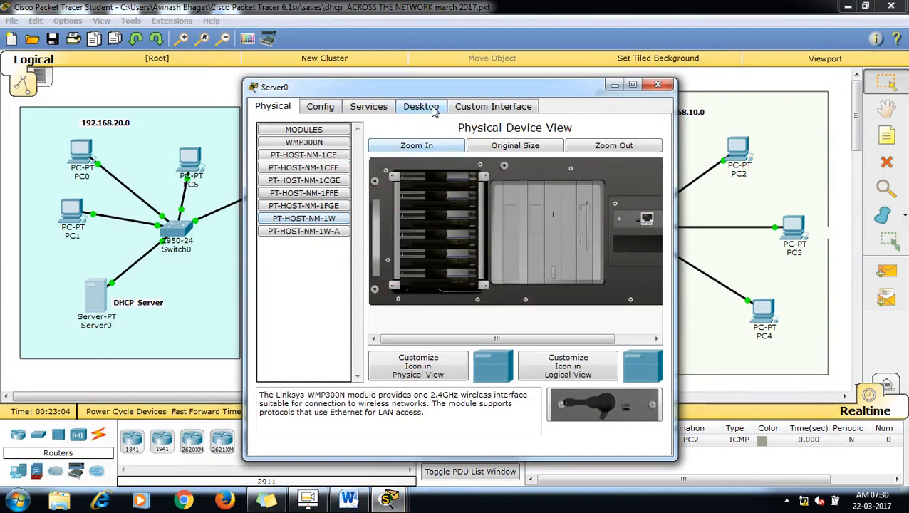
{"action": "left_click_drag", "start_coordinate": [480, 93], "coordinate": [689, 66]}
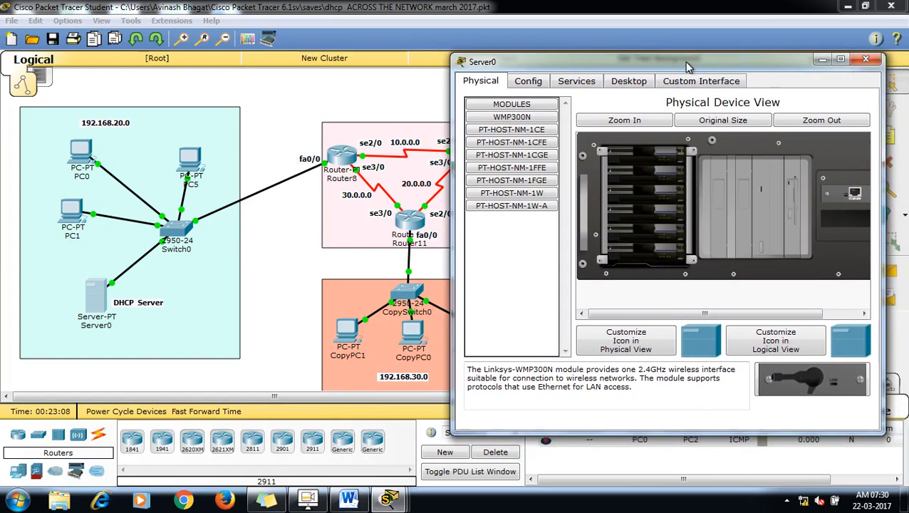
{"action": "left_click", "coordinate": [629, 81]}
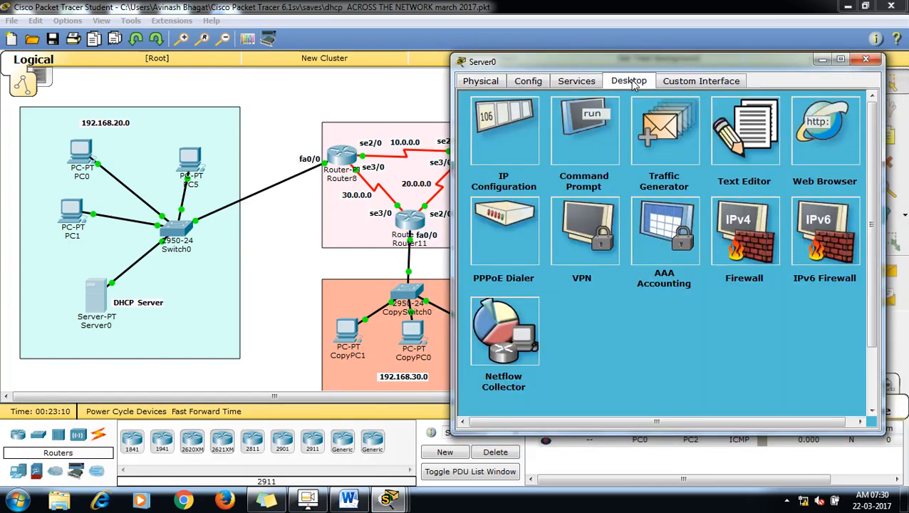
{"action": "left_click", "coordinate": [513, 122]}
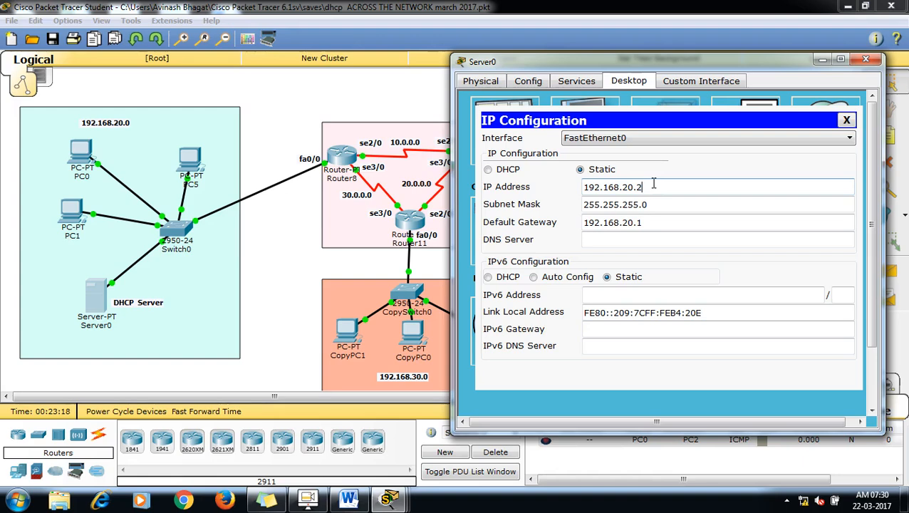
{"action": "left_click_drag", "start_coordinate": [653, 183], "coordinate": [578, 189]}
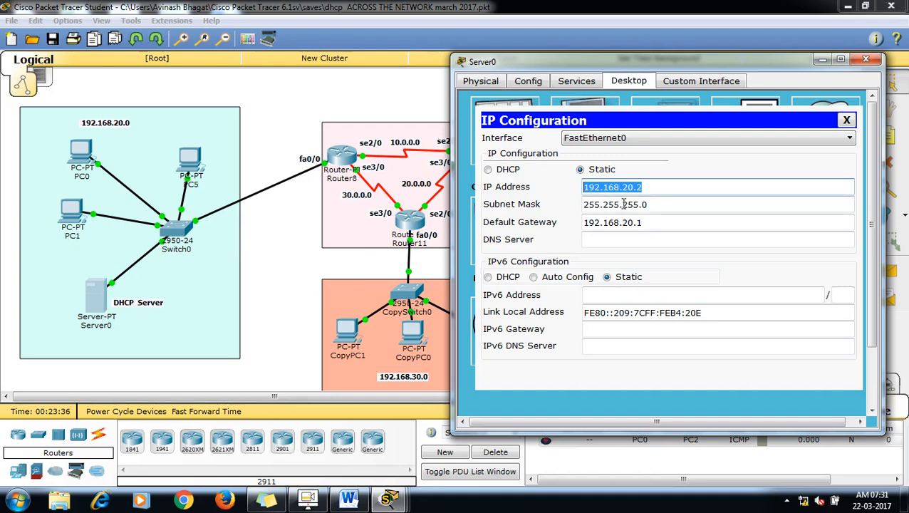
{"action": "left_click", "coordinate": [656, 189]}
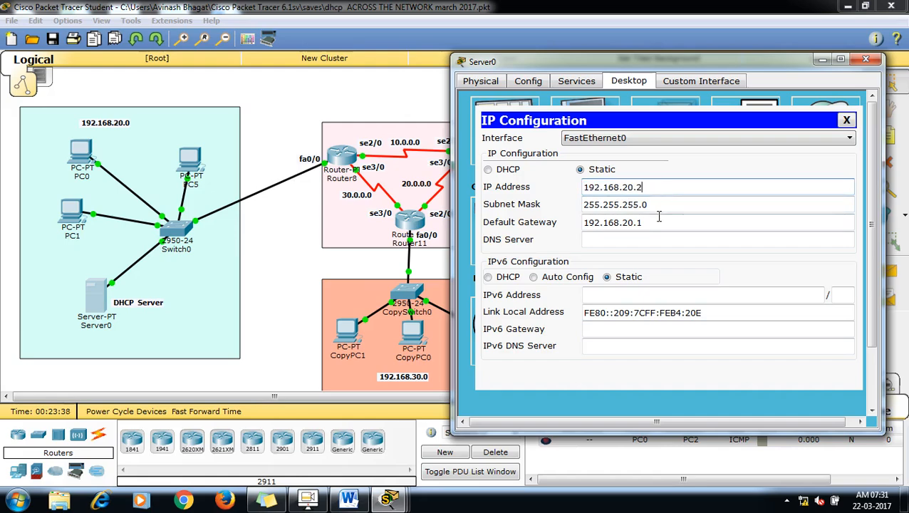
{"action": "left_click", "coordinate": [659, 204]}
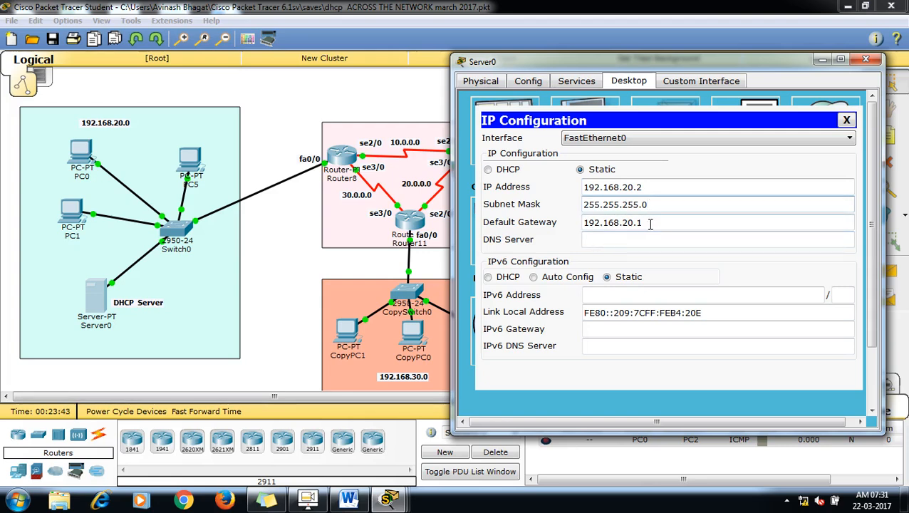
{"action": "left_click_drag", "start_coordinate": [650, 223], "coordinate": [584, 233]}
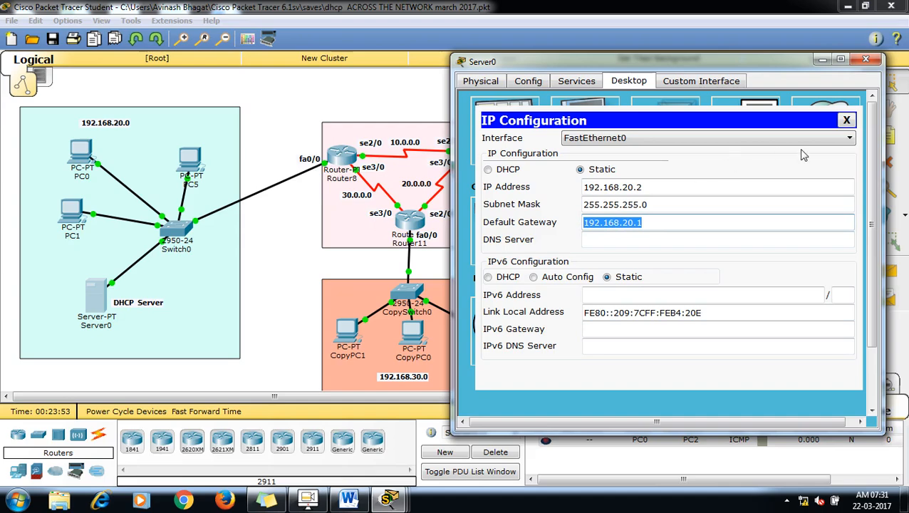
{"action": "left_click", "coordinate": [868, 61]}
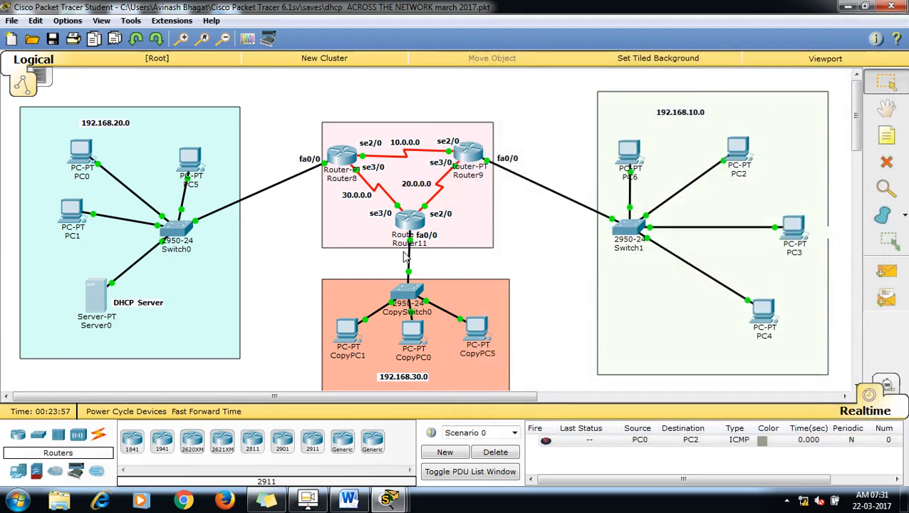
Open Server0's DHCP service settings, turn the service on and move the window clear of the 192.168.20.0 network
{"action": "left_click", "coordinate": [96, 305]}
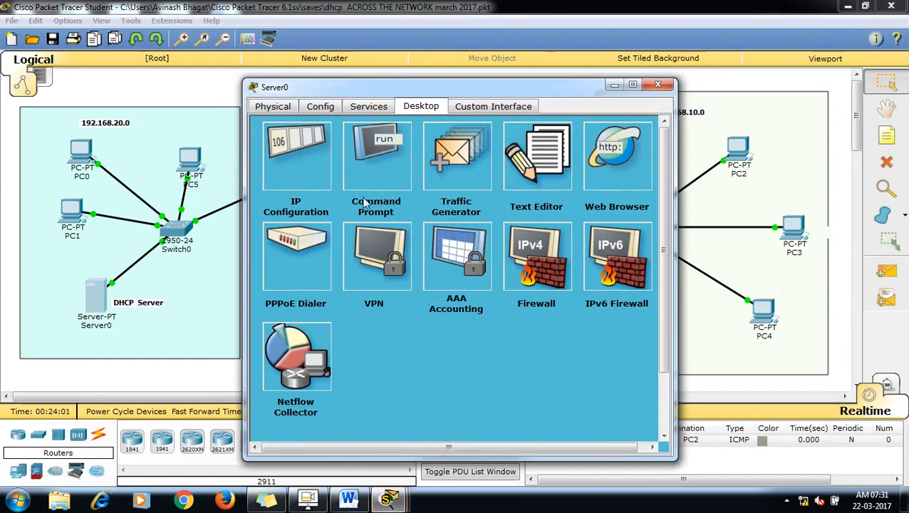
{"action": "left_click", "coordinate": [383, 111]}
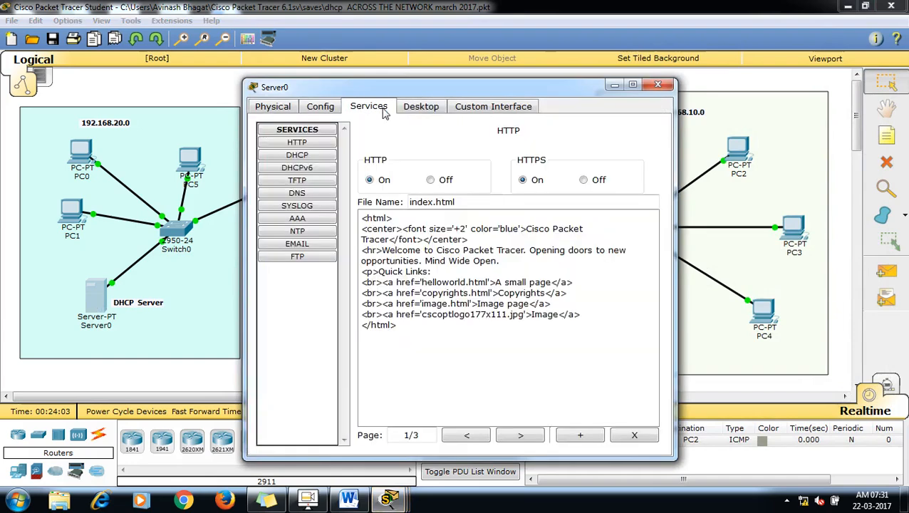
{"action": "left_click", "coordinate": [318, 158]}
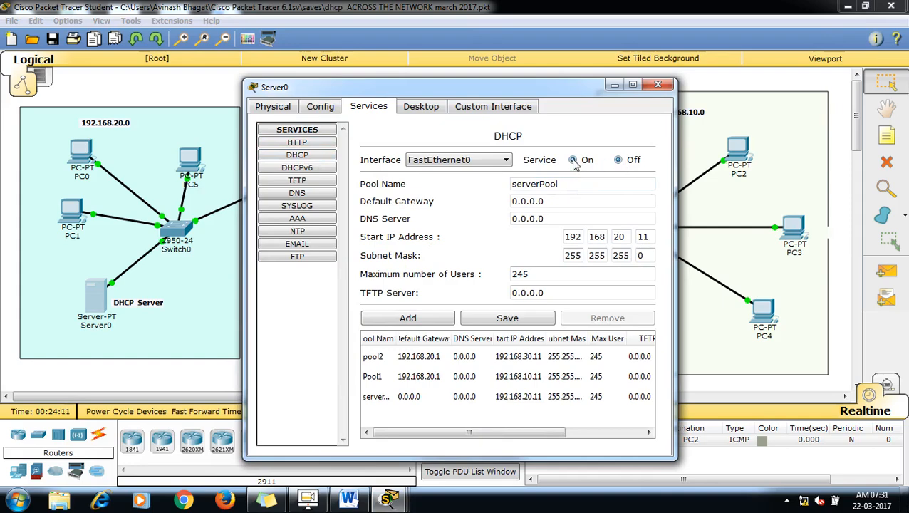
{"action": "left_click_drag", "start_coordinate": [583, 88], "coordinate": [753, 70]}
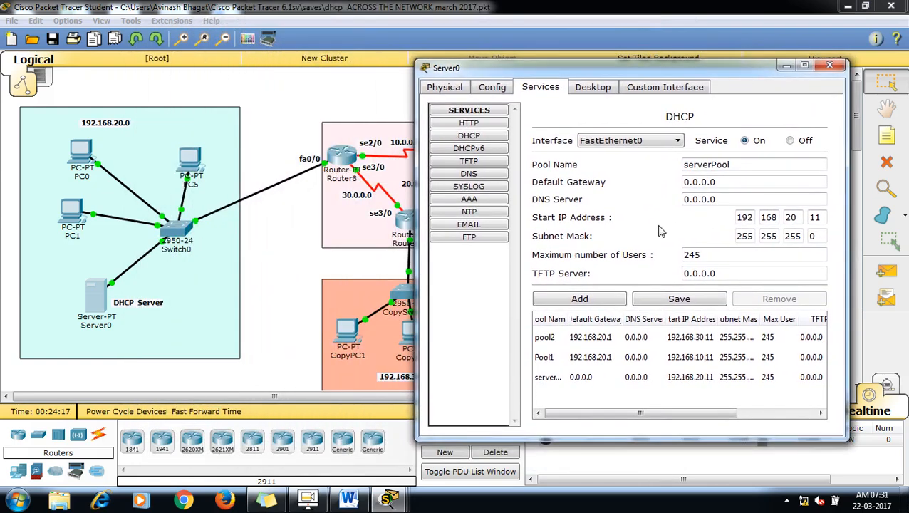
Remove Pool1 and pool2 from Server0's DHCP pools and select the remaining serverPool entry
{"action": "left_click", "coordinate": [624, 360]}
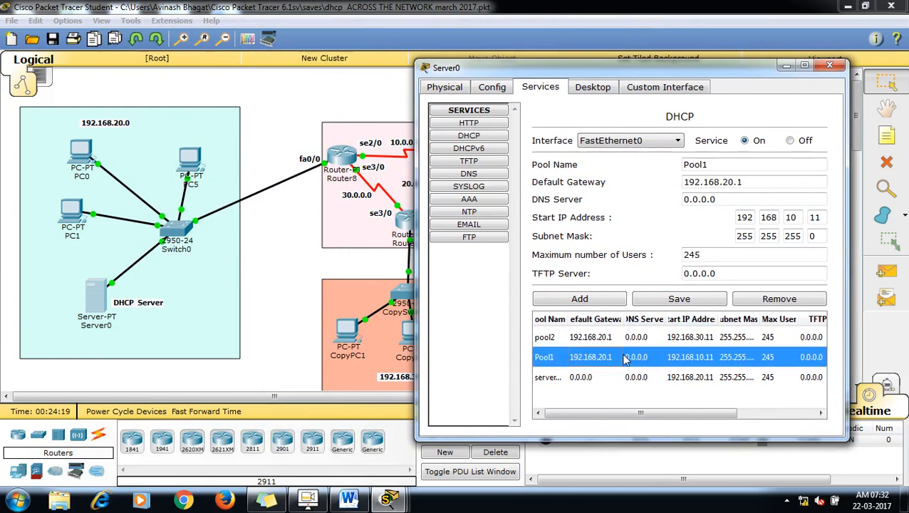
{"action": "left_click", "coordinate": [767, 300]}
{"action": "left_click", "coordinate": [716, 339]}
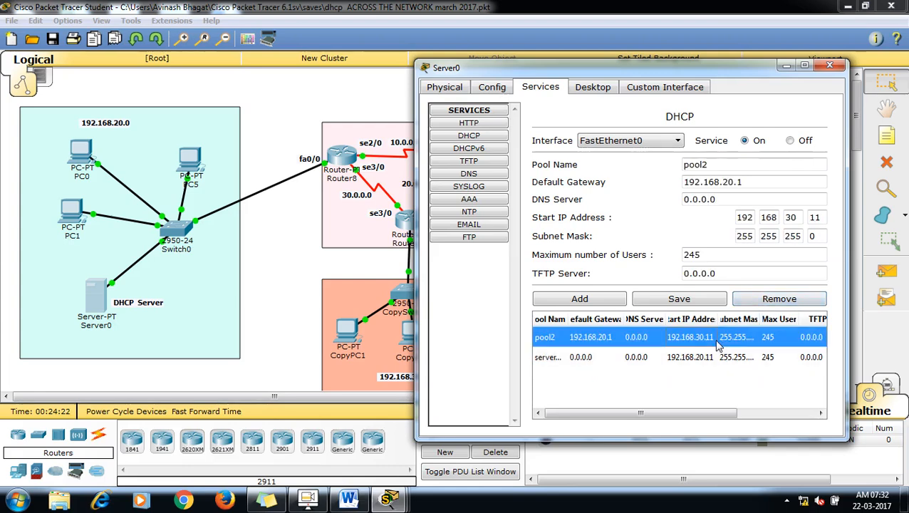
{"action": "left_click", "coordinate": [776, 301]}
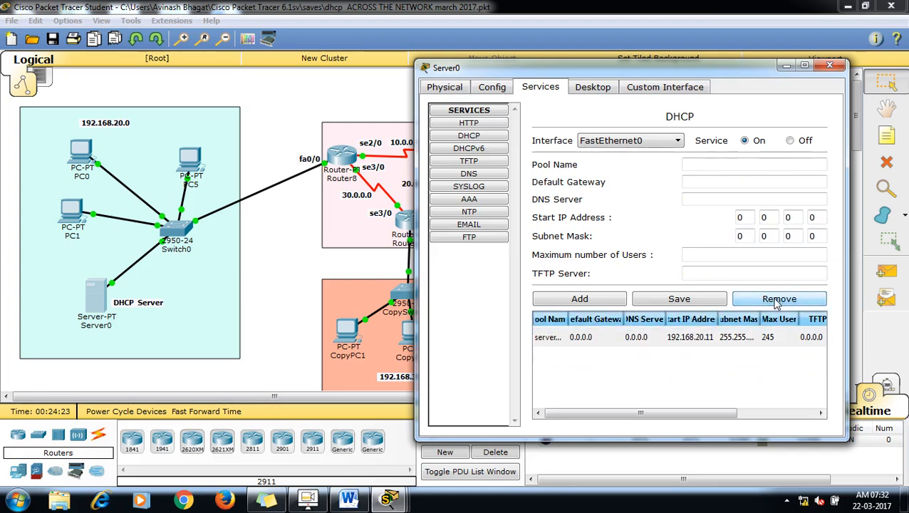
{"action": "left_click", "coordinate": [680, 339]}
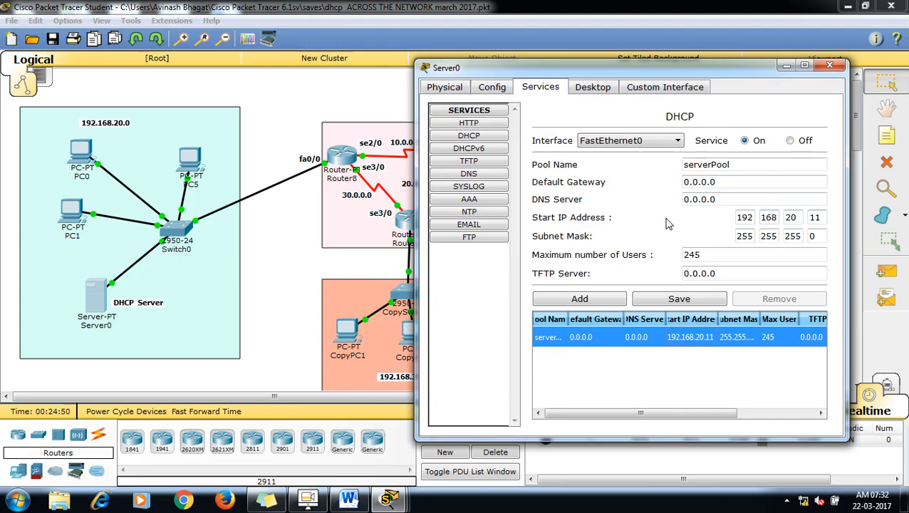
Bring Server0's DHCP settings back into view, save the serverPool entry and close the server's window
{"action": "left_click", "coordinate": [158, 244]}
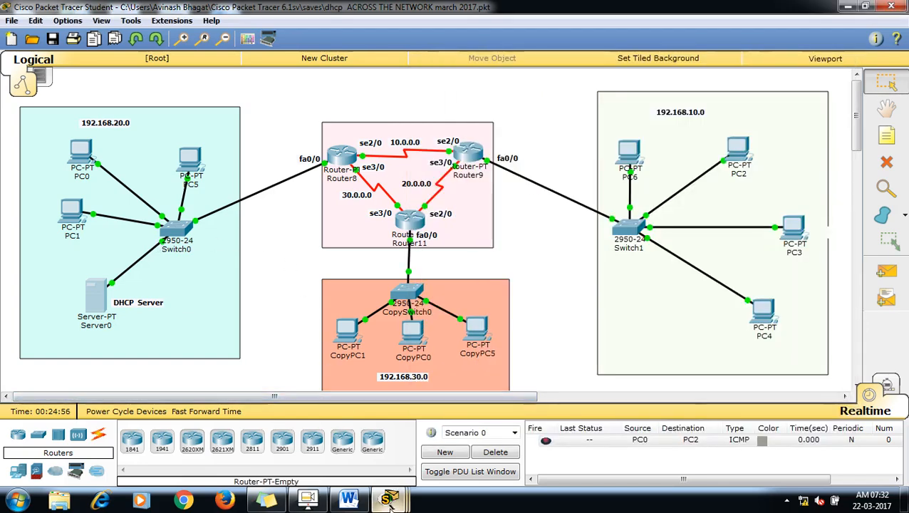
{"action": "mouse_move", "coordinate": [390, 505]}
{"action": "left_click", "coordinate": [570, 453]}
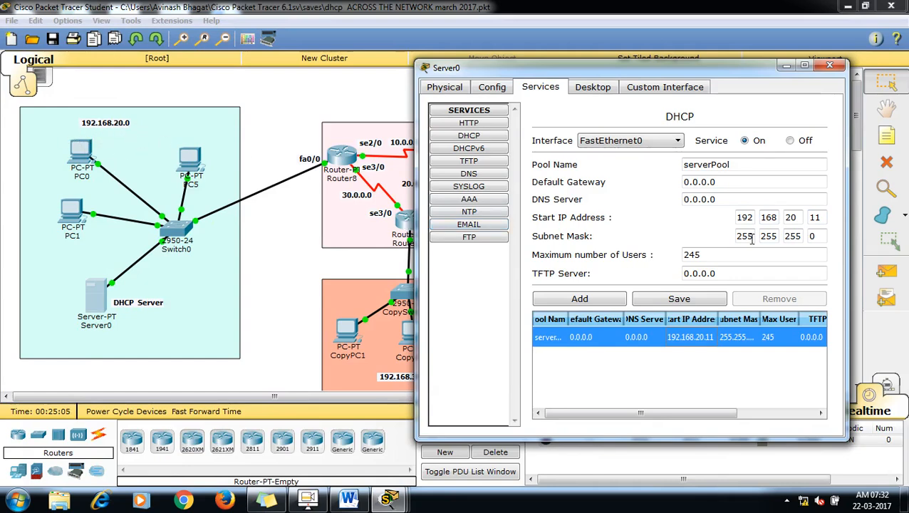
{"action": "left_click", "coordinate": [821, 217]}
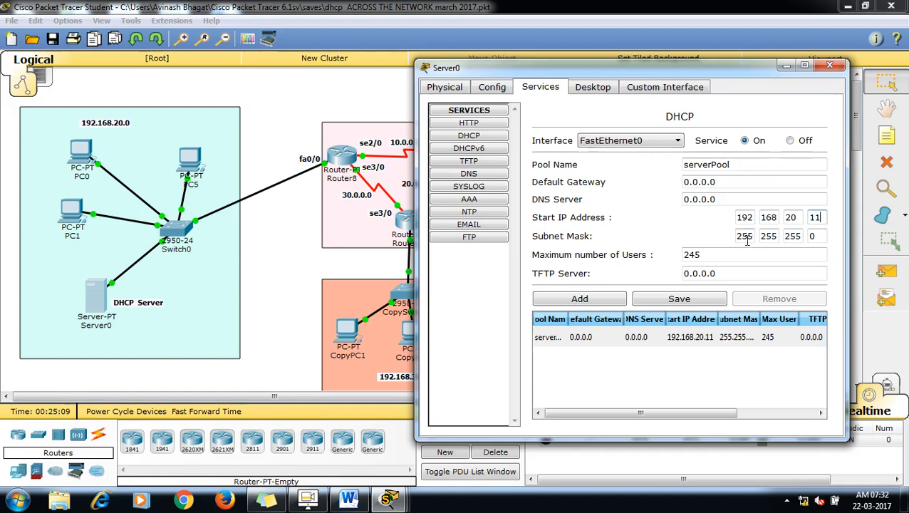
{"action": "left_click", "coordinate": [672, 302]}
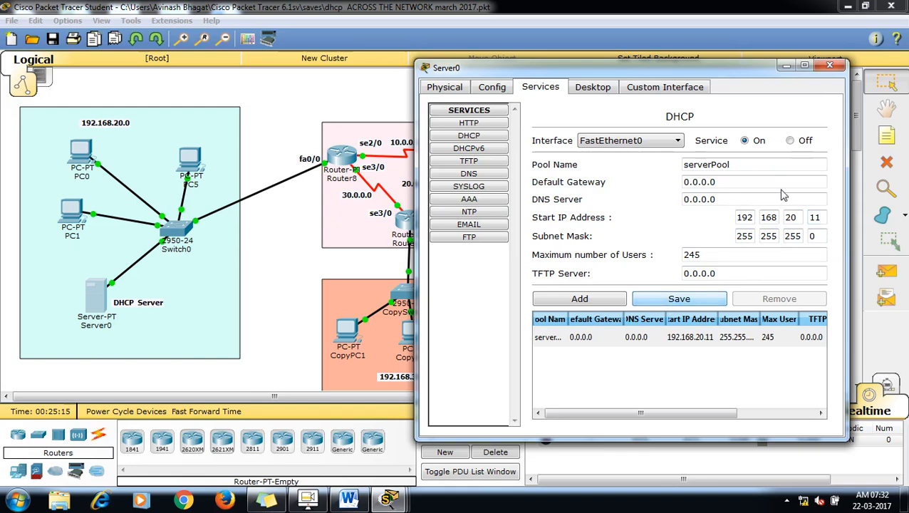
{"action": "left_click", "coordinate": [830, 67]}
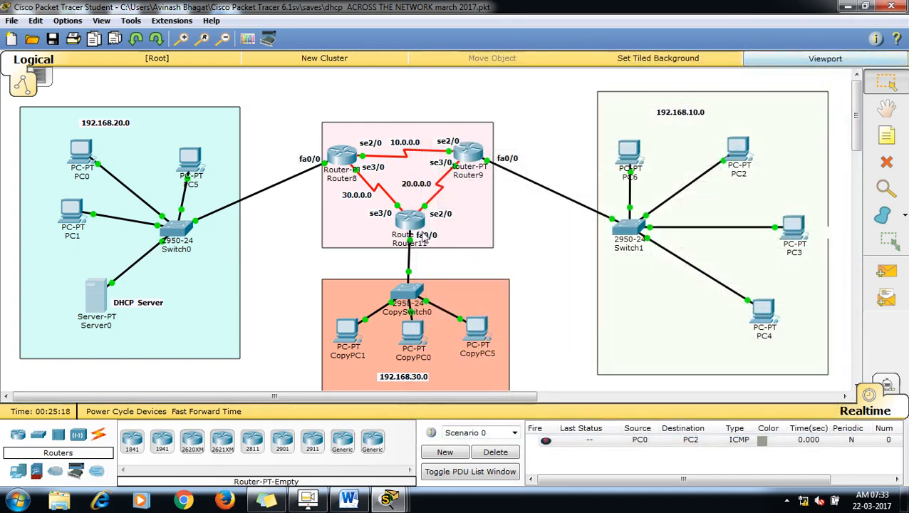
Switch PC1's IP configuration to DHCP so it requests an address, and close the PC's window
{"action": "left_click", "coordinate": [75, 218]}
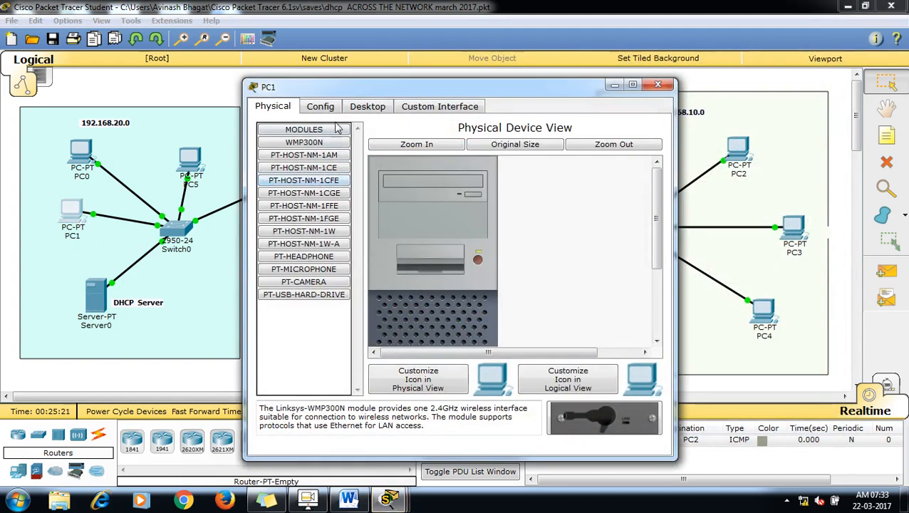
{"action": "left_click", "coordinate": [367, 106]}
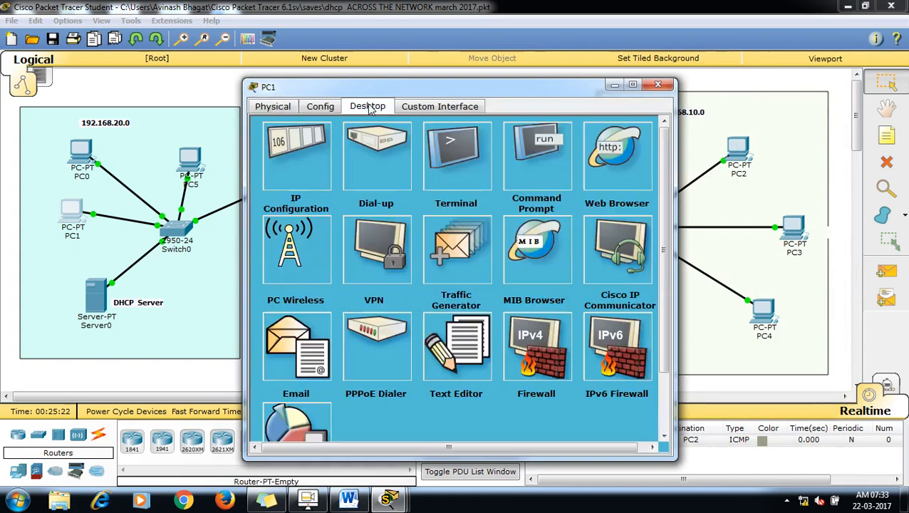
{"action": "left_click", "coordinate": [316, 151]}
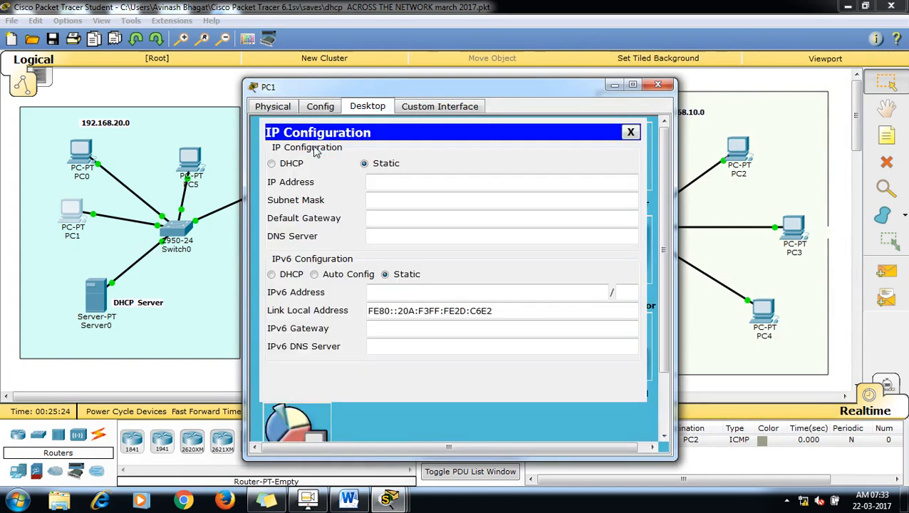
{"action": "left_click", "coordinate": [272, 164]}
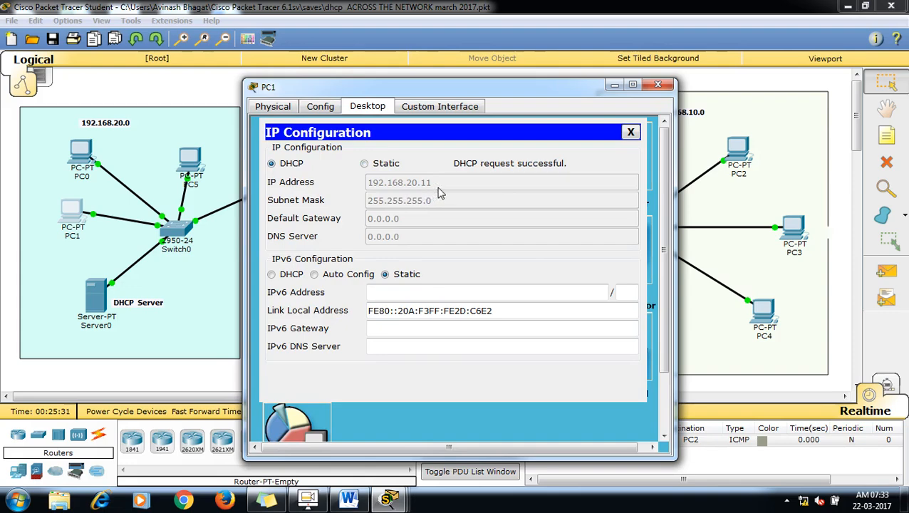
{"action": "left_click", "coordinate": [657, 86]}
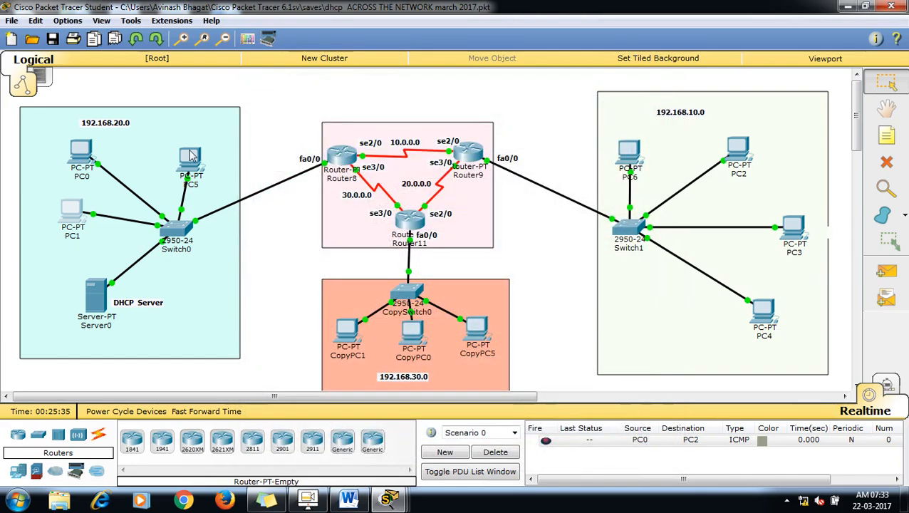
Switch PC0's IP configuration to DHCP so it requests an address, and close the PC's window
{"action": "left_click", "coordinate": [81, 153]}
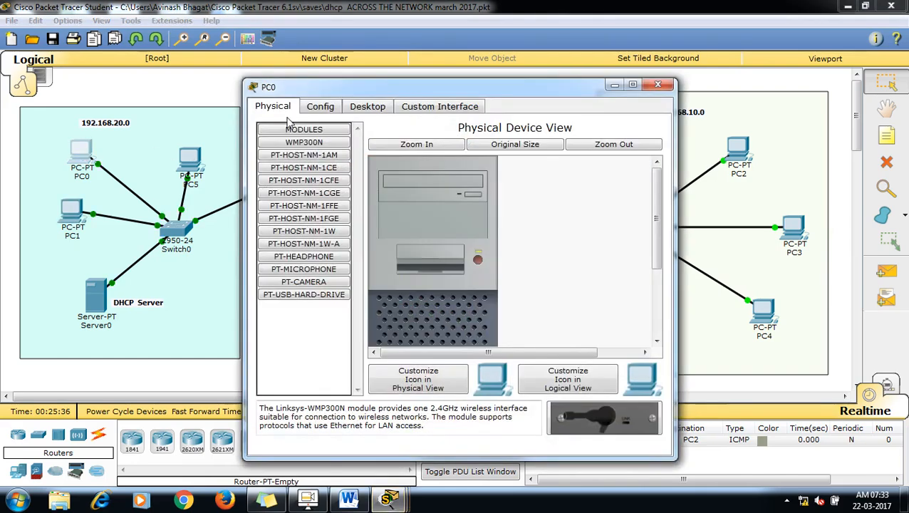
{"action": "left_click", "coordinate": [363, 107]}
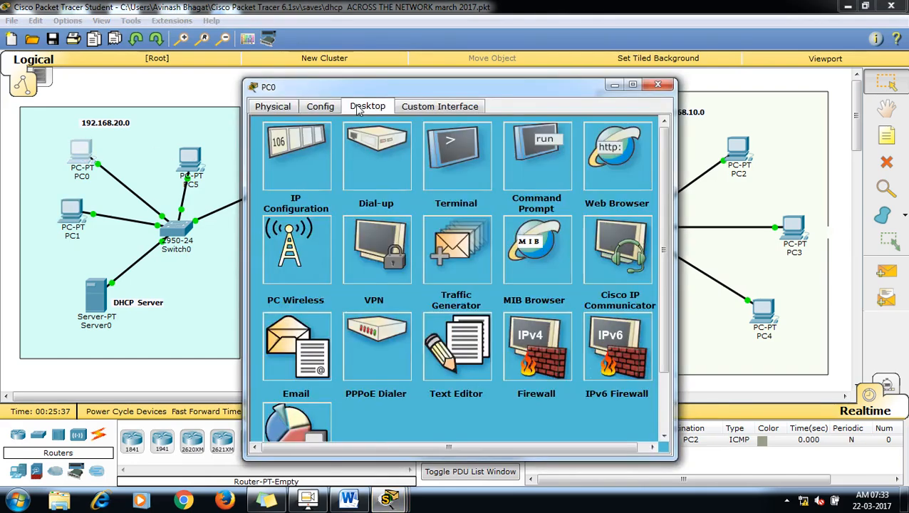
{"action": "left_click", "coordinate": [308, 149]}
{"action": "left_click", "coordinate": [289, 167]}
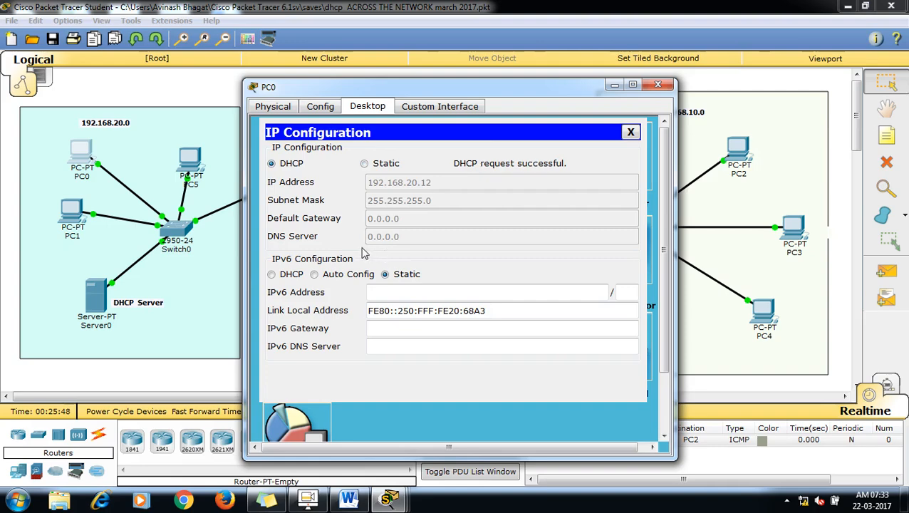
{"action": "left_click", "coordinate": [657, 84]}
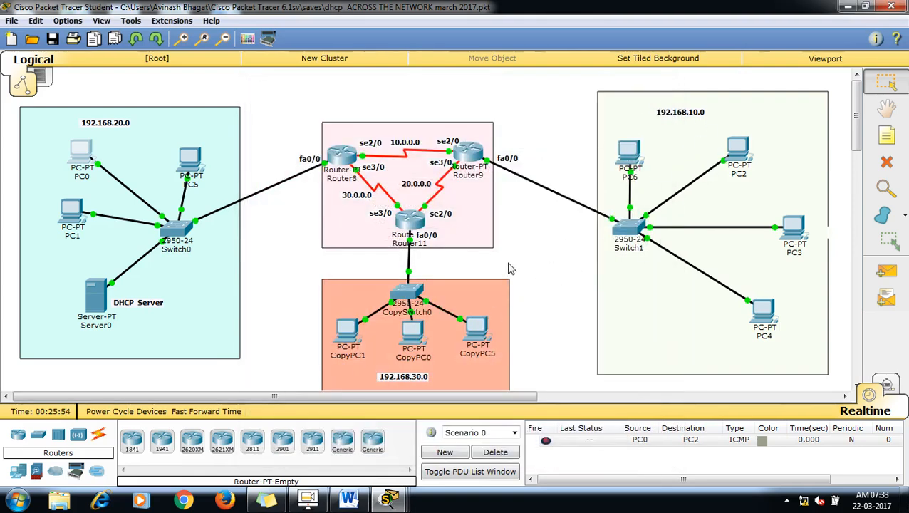
Open Server0's DHCP service settings clear of the 192.168.10.0 network and enter Pool1 as the pool name
{"action": "left_click", "coordinate": [98, 297]}
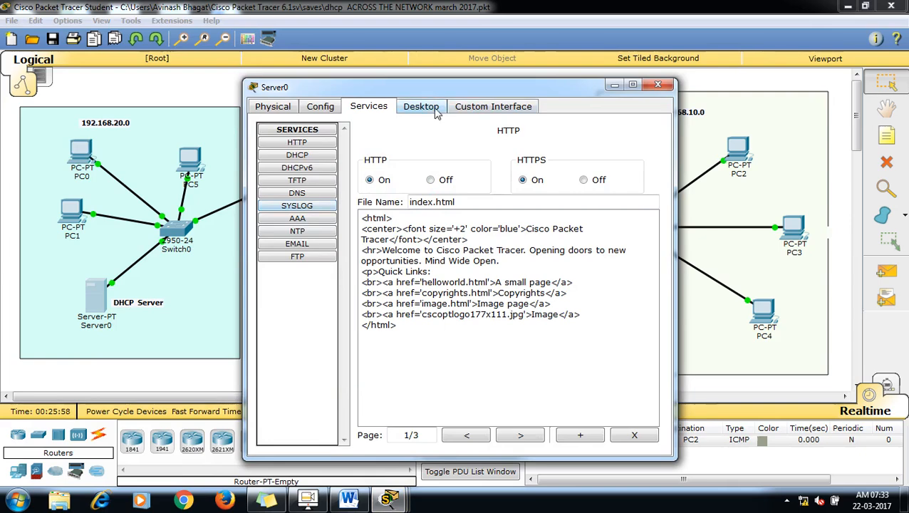
{"action": "left_click_drag", "start_coordinate": [478, 95], "coordinate": [242, 80]}
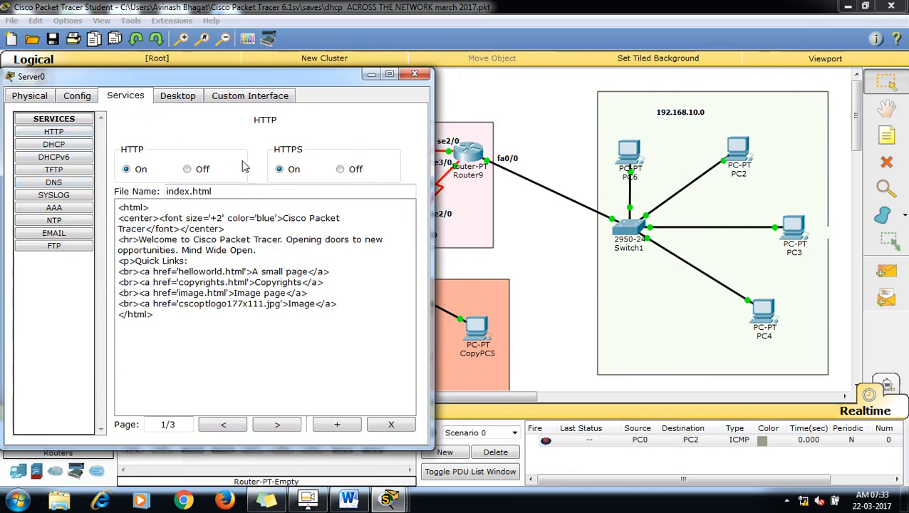
{"action": "left_click", "coordinate": [61, 145]}
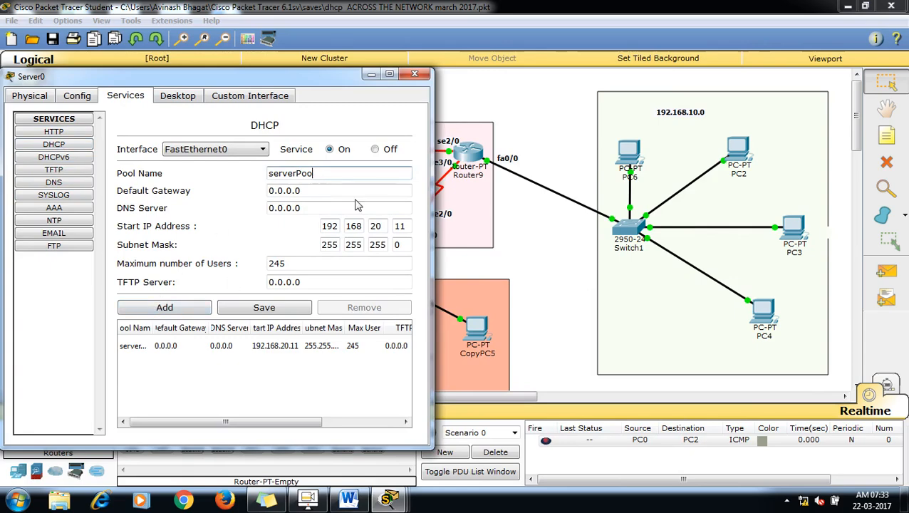
{"action": "key", "text": "ctrl+a"}
{"action": "key", "text": "BackSpace"}
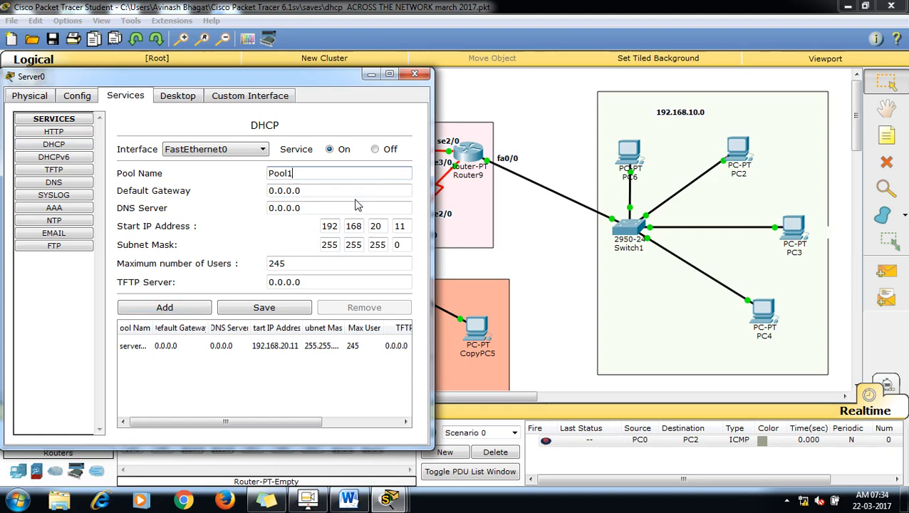
Set the default gateway for Pool1 to 192.168.20.1
{"action": "left_click", "coordinate": [330, 194]}
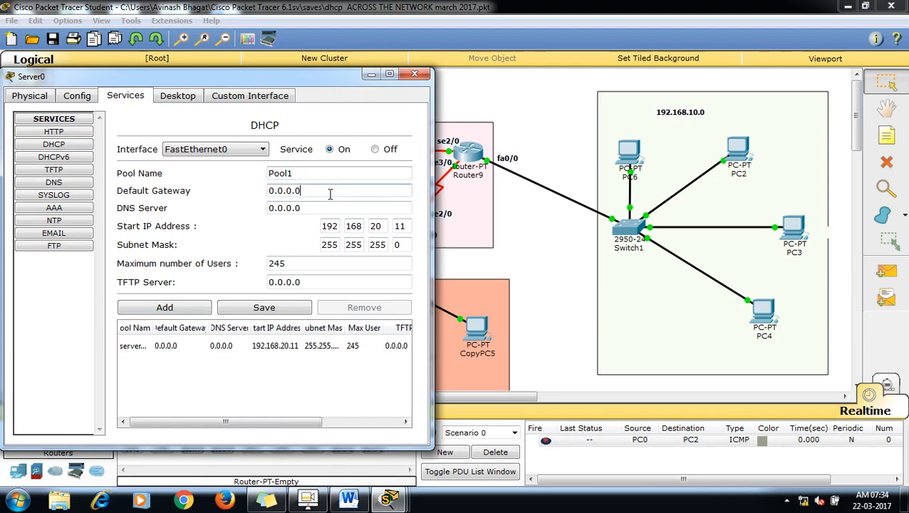
{"action": "key", "text": "BackSpace"}
{"action": "key", "text": "BackSpace"}
{"action": "key", "text": "BackSpace"}
{"action": "key", "text": "BackSpace"}
{"action": "key", "text": "BackSpace"}
{"action": "key", "text": "BackSpace"}
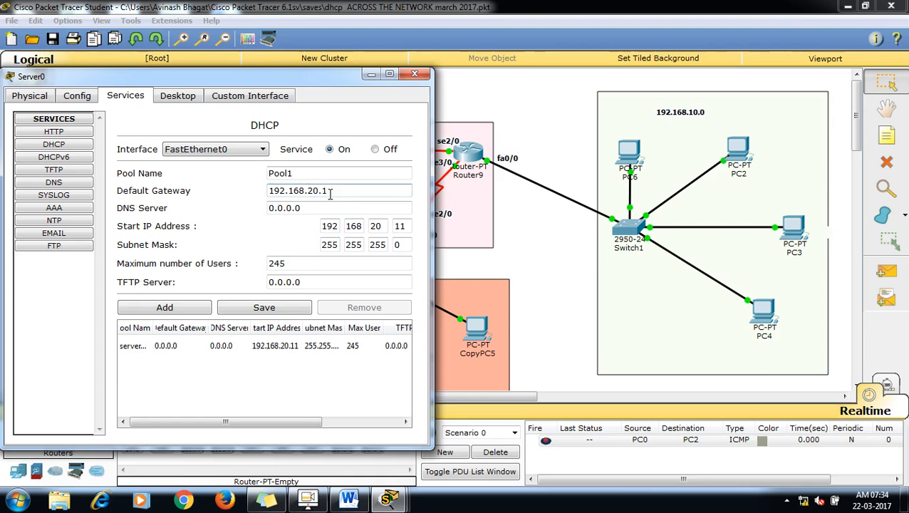
{"action": "key", "text": "Tab"}
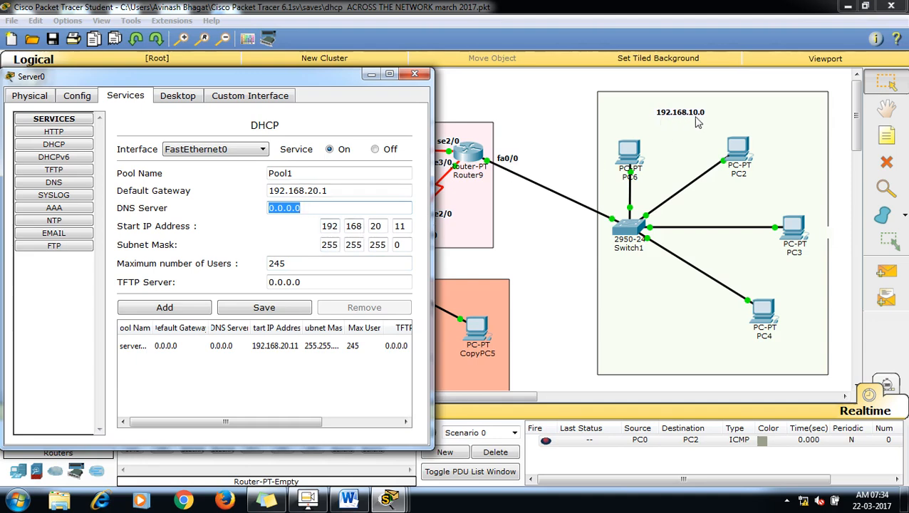
Set Pool1's start IP address to 192.168.10.11 and add the pool to Server0's DHCP list
{"action": "left_click", "coordinate": [375, 226]}
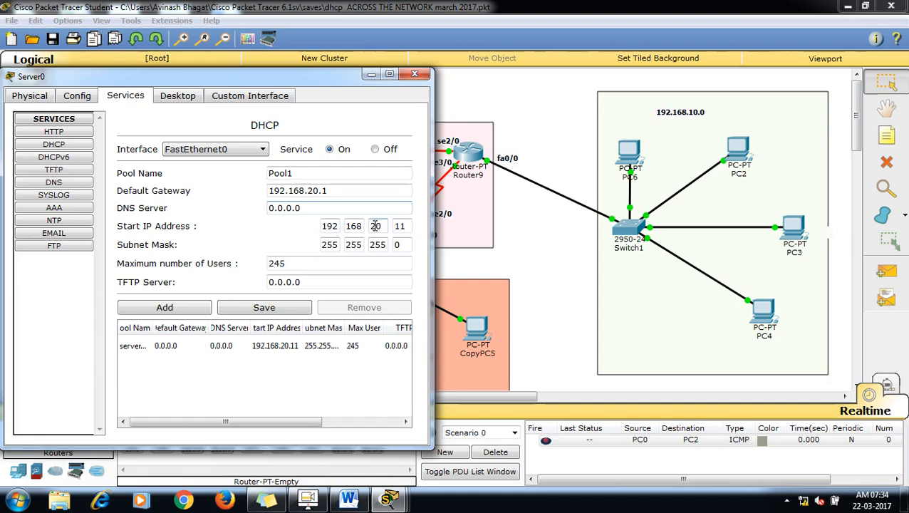
{"action": "key", "text": "BackSpace"}
{"action": "type", "text": "1"}
{"action": "left_click", "coordinate": [184, 307]}
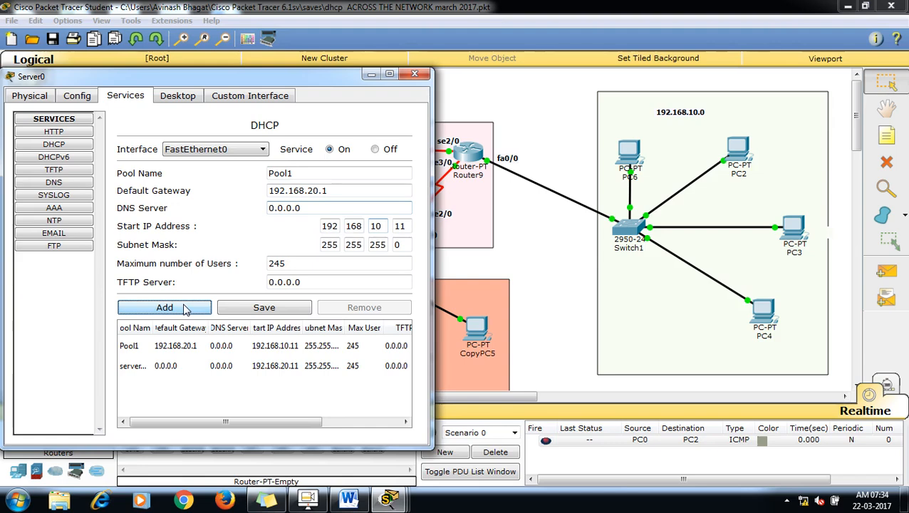
Add a Pool2 entry with start IP address 192.168.30.11 for the 192.168.30.0 network and close Server0's window
{"action": "left_click", "coordinate": [300, 173]}
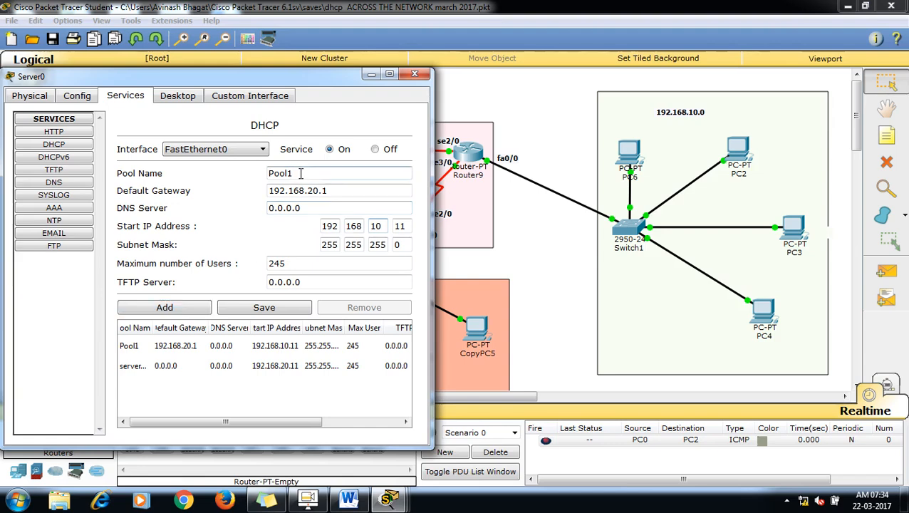
{"action": "type", "text": "2"}
{"action": "left_click_drag", "start_coordinate": [331, 72], "coordinate": [811, 38]}
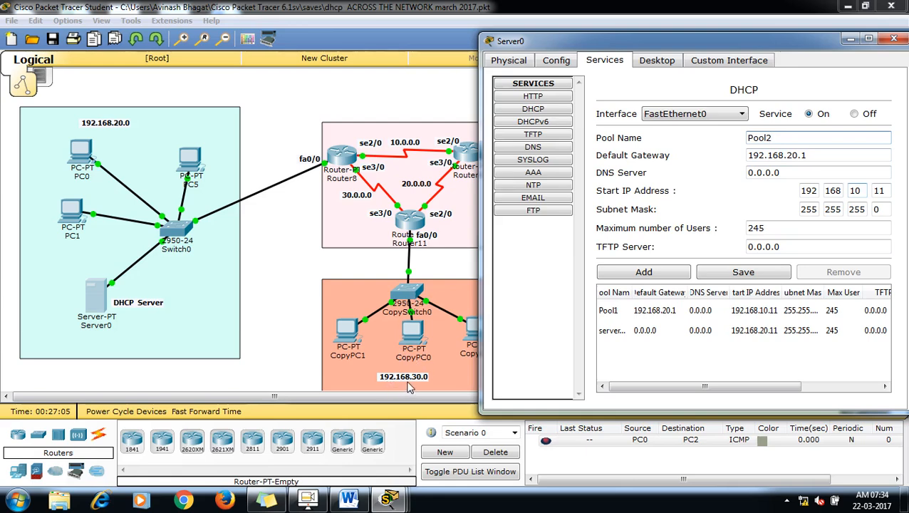
{"action": "left_click", "coordinate": [855, 191]}
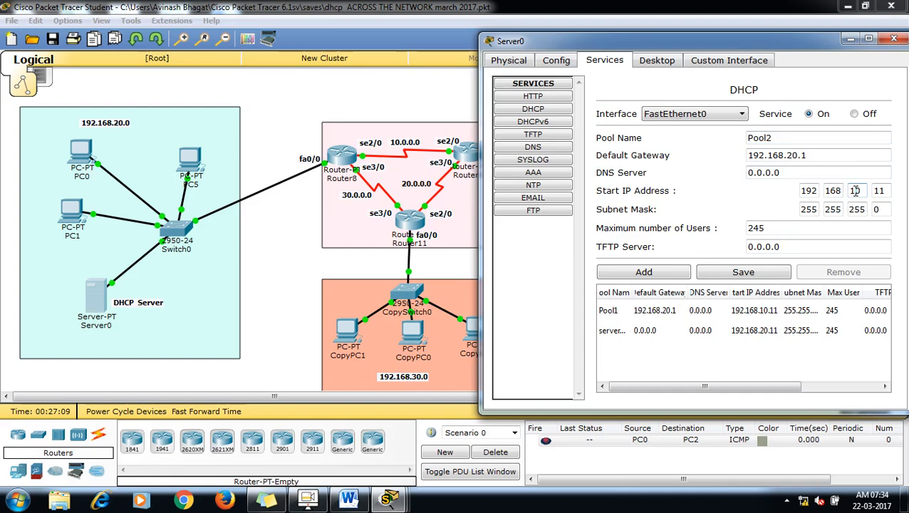
{"action": "key", "text": "BackSpace"}
{"action": "type", "text": "3"}
{"action": "left_click", "coordinate": [668, 276]}
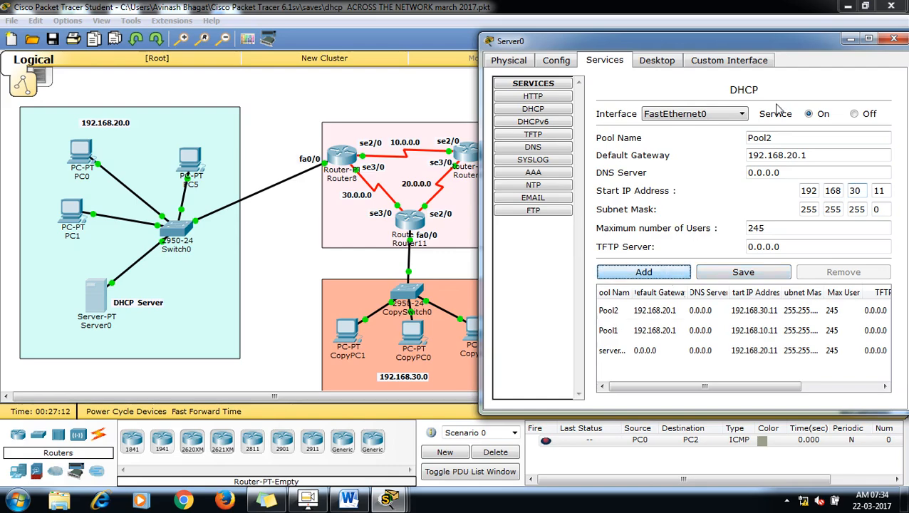
{"action": "left_click_drag", "start_coordinate": [784, 42], "coordinate": [536, 53]}
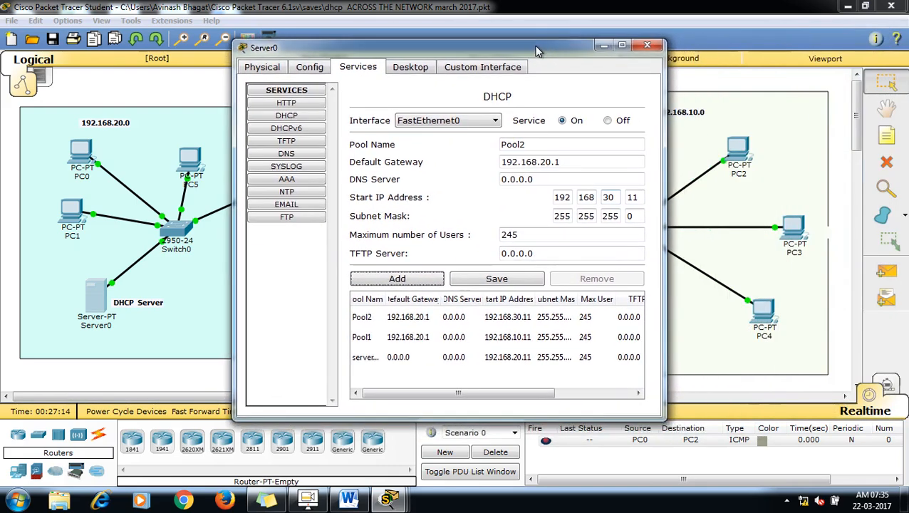
{"action": "left_click", "coordinate": [647, 49]}
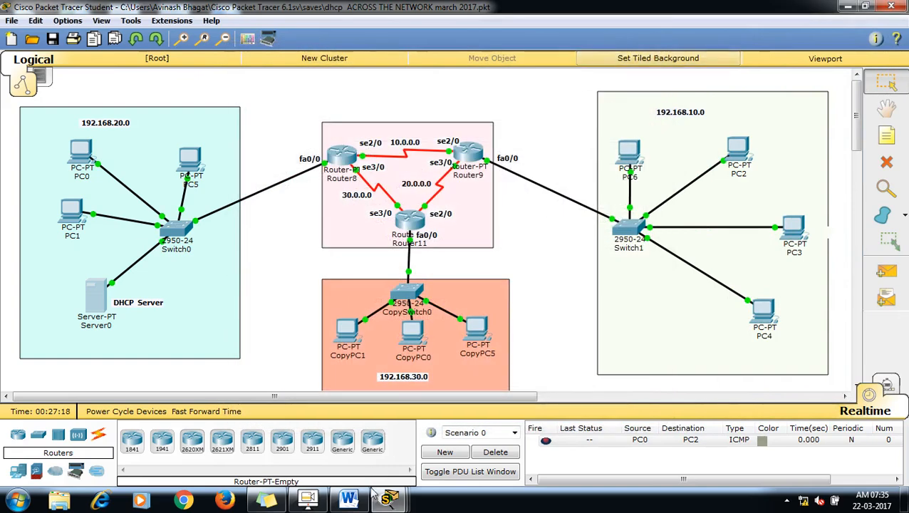
Switch to the Word notes and review the gateway-port commands for enabling the router, entering terminal configuration and selecting interface fa0/0
{"action": "left_click", "coordinate": [352, 503]}
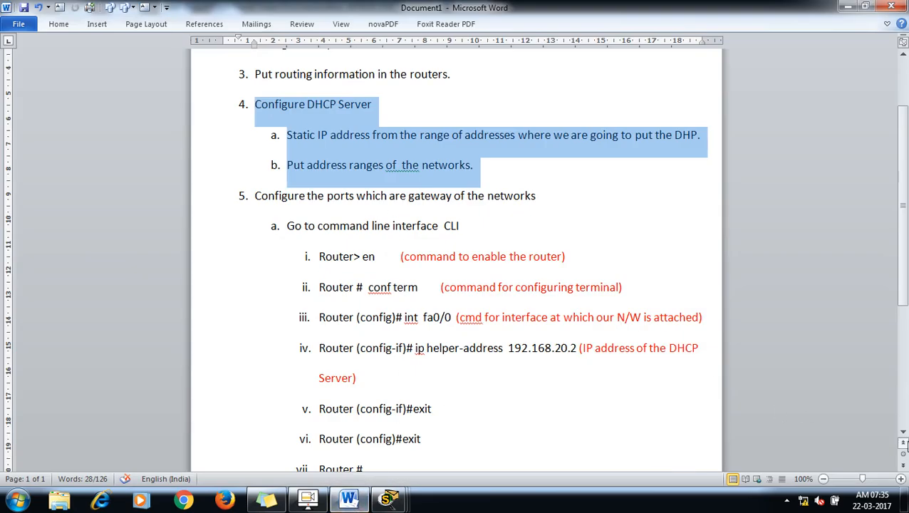
{"action": "left_click", "coordinate": [903, 433]}
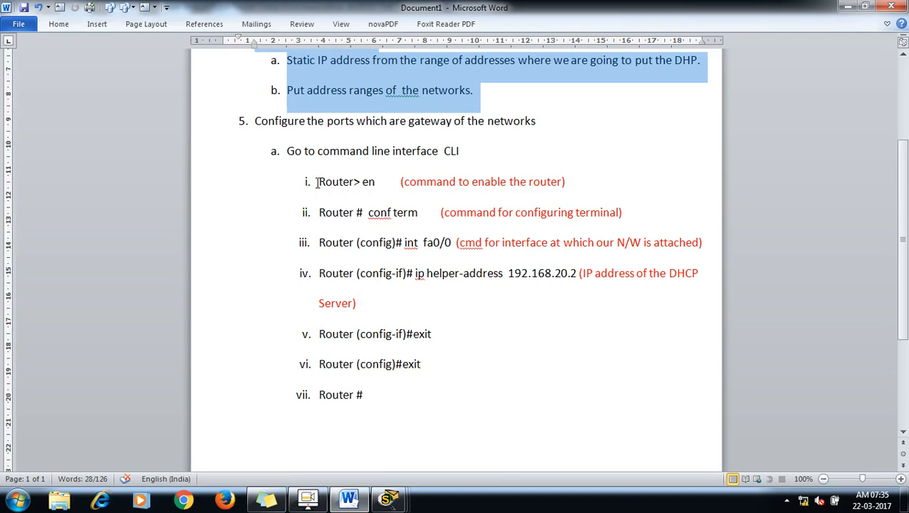
{"action": "left_click_drag", "start_coordinate": [319, 182], "coordinate": [360, 181]}
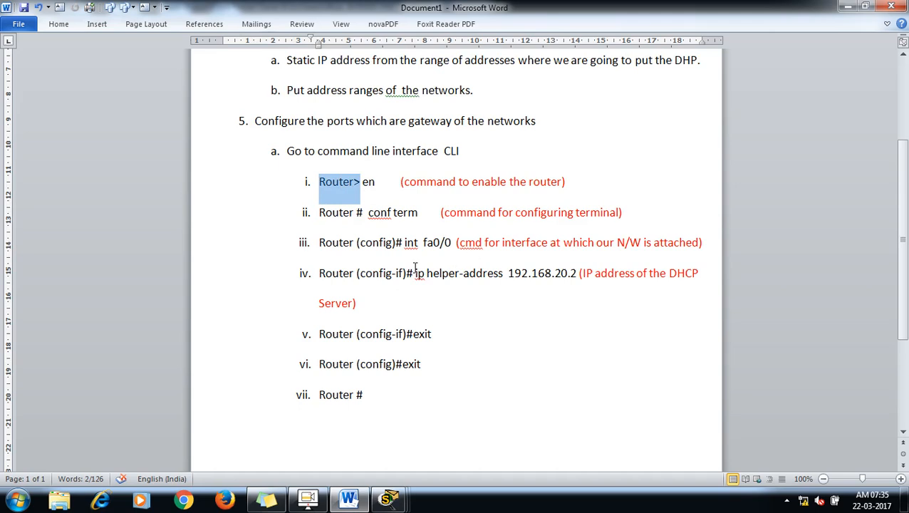
{"action": "left_click_drag", "start_coordinate": [319, 214], "coordinate": [363, 221]}
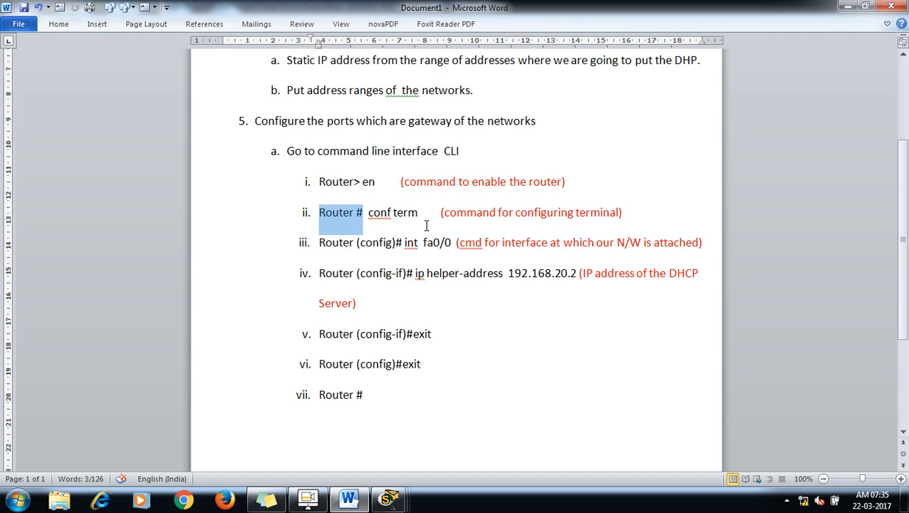
{"action": "left_click", "coordinate": [351, 244]}
{"action": "left_click_drag", "start_coordinate": [320, 245], "coordinate": [402, 243]}
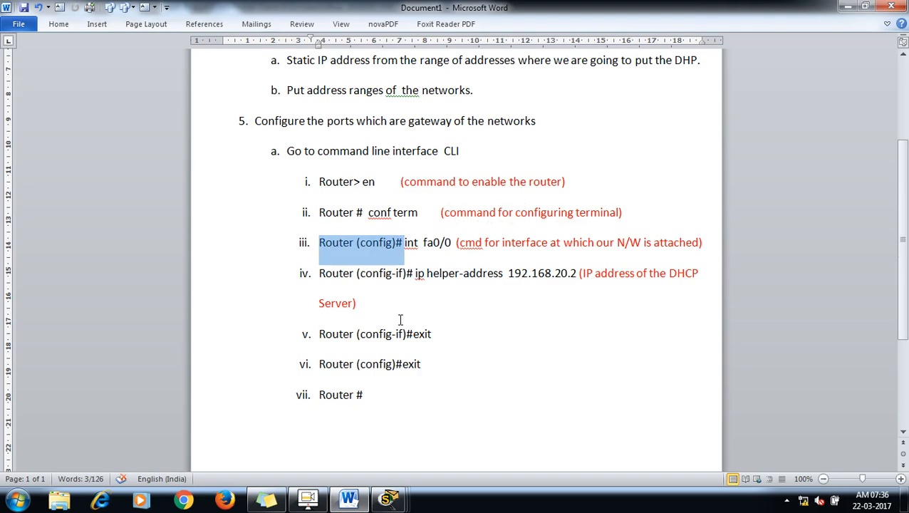
{"action": "left_click", "coordinate": [436, 249]}
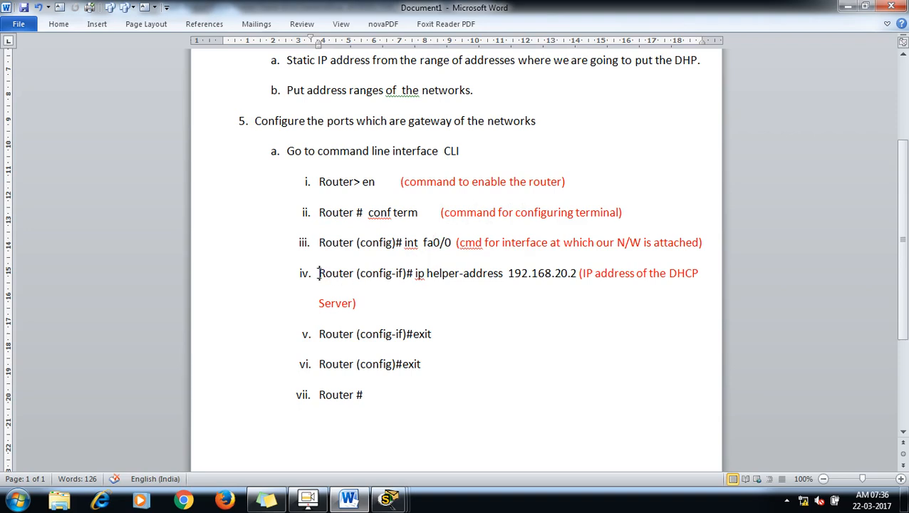
Review the notes on the ip helper-address 192.168.20.2 command and the closing exit commands, and return to Packet Tracer
{"action": "left_click_drag", "start_coordinate": [319, 274], "coordinate": [416, 277]}
{"action": "left_click", "coordinate": [460, 316]}
{"action": "left_click", "coordinate": [509, 273]}
{"action": "left_click_drag", "start_coordinate": [508, 273], "coordinate": [576, 277]}
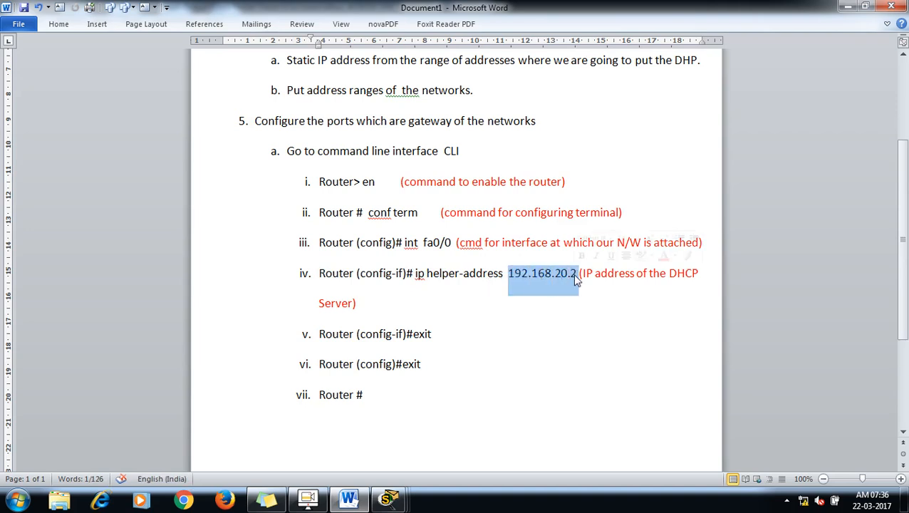
{"action": "left_click", "coordinate": [539, 310]}
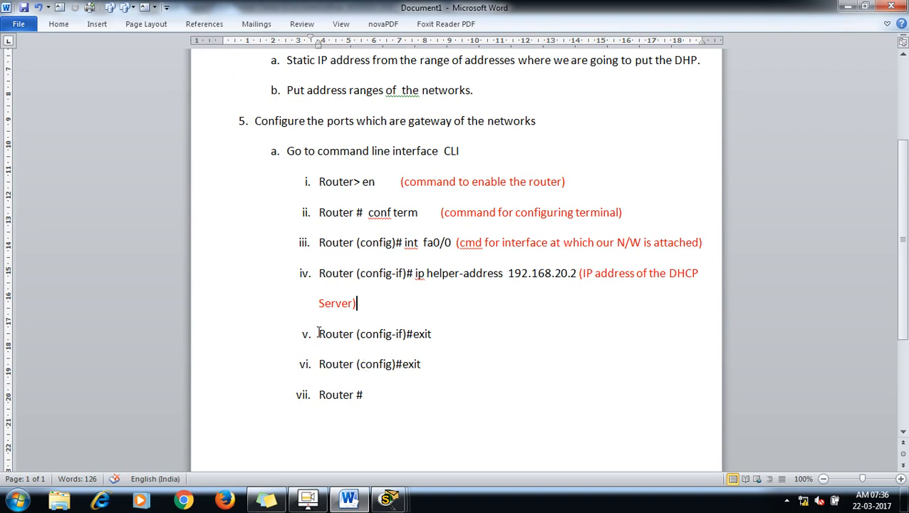
{"action": "left_click_drag", "start_coordinate": [319, 333], "coordinate": [411, 340]}
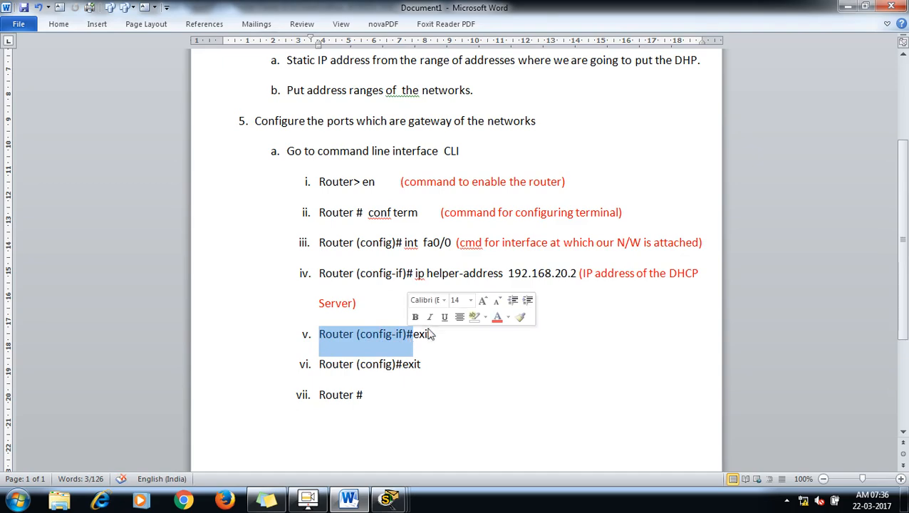
{"action": "left_click", "coordinate": [441, 334]}
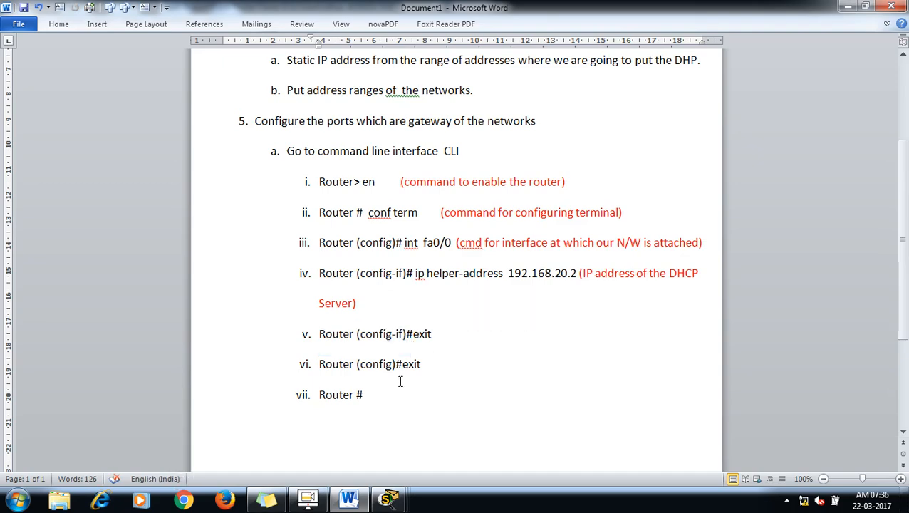
{"action": "left_click", "coordinate": [428, 367]}
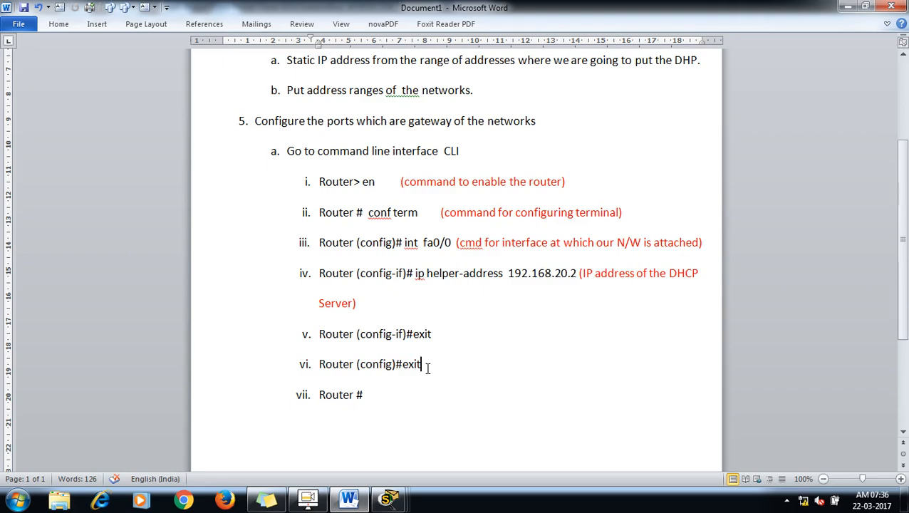
{"action": "left_click", "coordinate": [381, 397]}
{"action": "left_click", "coordinate": [846, 10]}
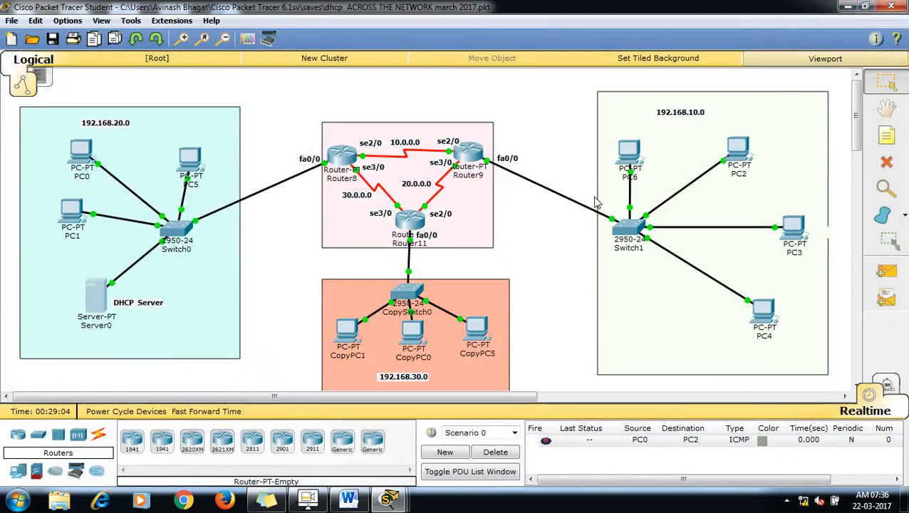
Open Router9's command line and exit RIP router and global configuration modes to the privileged prompt
{"action": "left_click", "coordinate": [469, 158]}
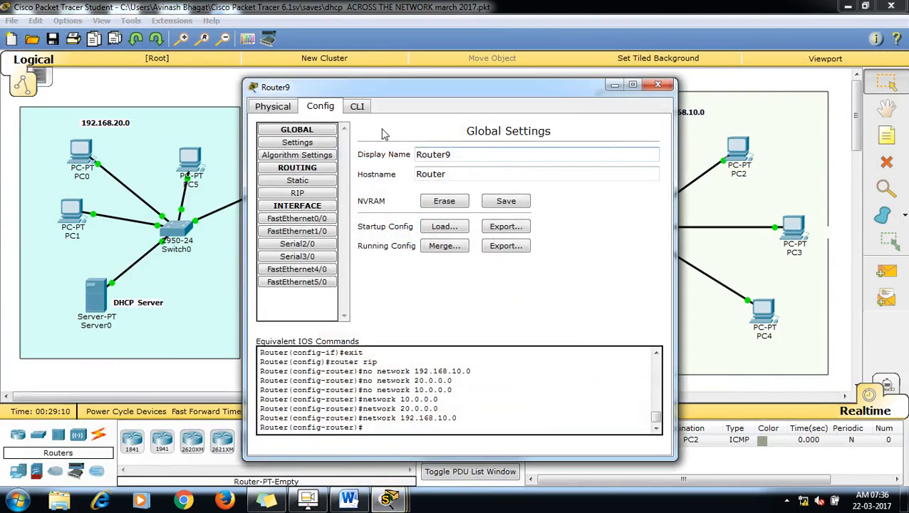
{"action": "left_click", "coordinate": [359, 107]}
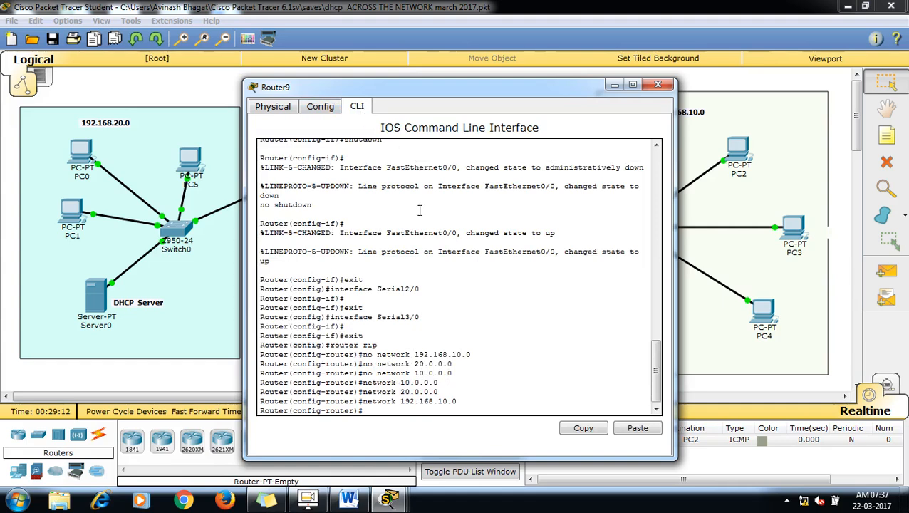
{"action": "key", "text": "Return"}
{"action": "key", "text": "Return"}
{"action": "key", "text": "Return"}
{"action": "key", "text": "Return"}
{"action": "key", "text": "Return"}
{"action": "key", "text": "Return"}
{"action": "key", "text": "Return"}
{"action": "key", "text": "Return"}
{"action": "key", "text": "Return"}
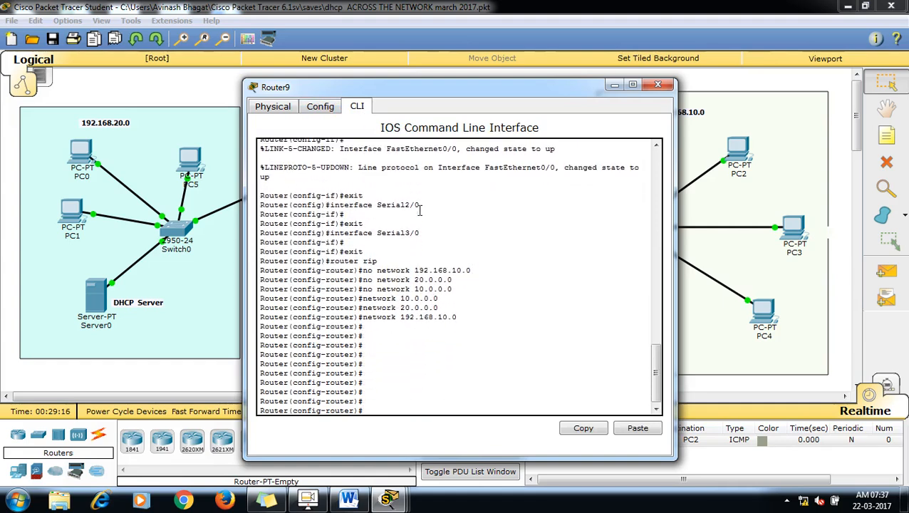
{"action": "type", "text": "exit"}
{"action": "key", "text": "Return"}
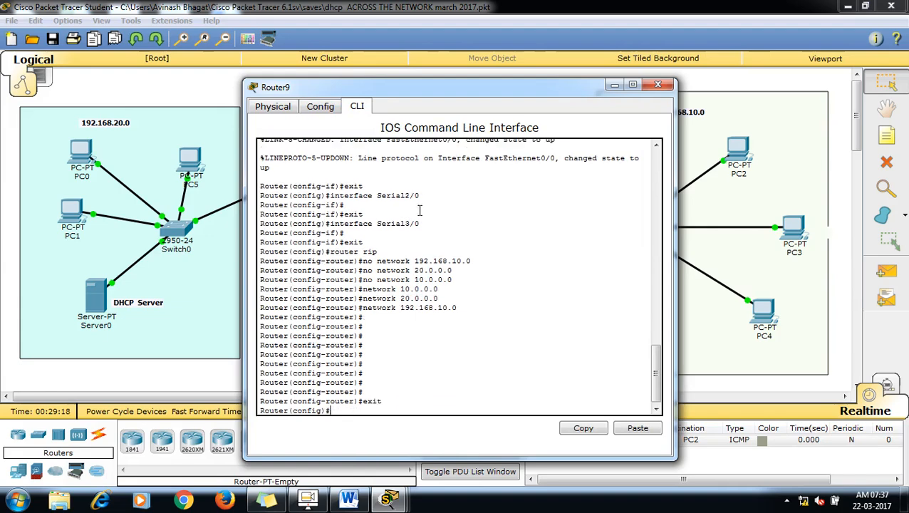
{"action": "type", "text": "exit"}
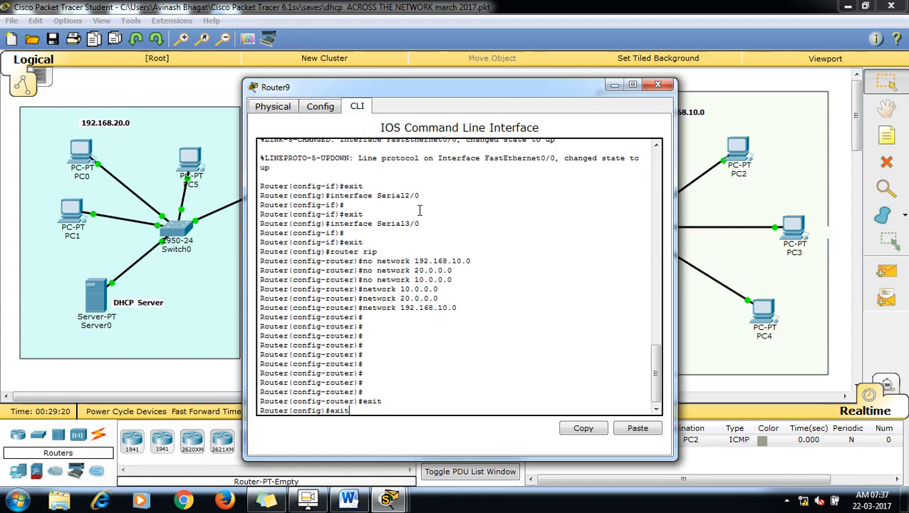
{"action": "key", "text": "Return"}
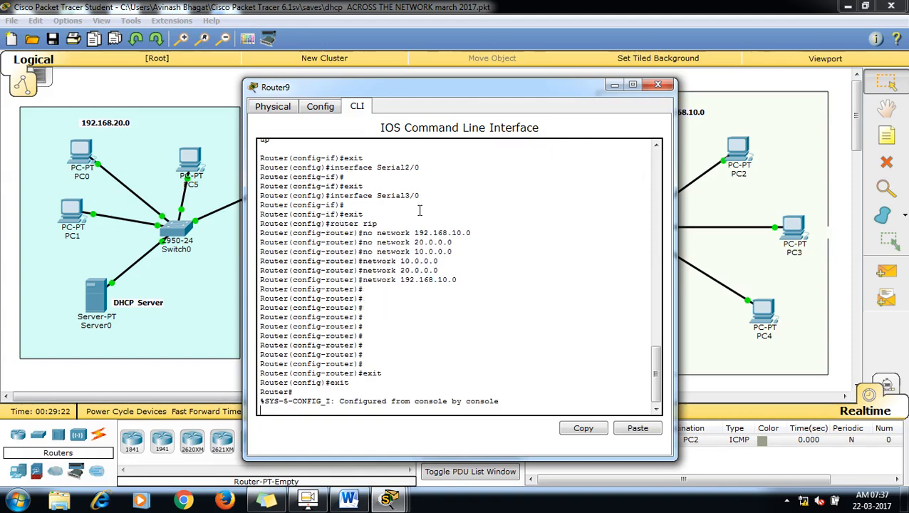
{"action": "key", "text": "Return"}
{"action": "key", "text": "Return"}
{"action": "key", "text": "Return"}
{"action": "key", "text": "Return"}
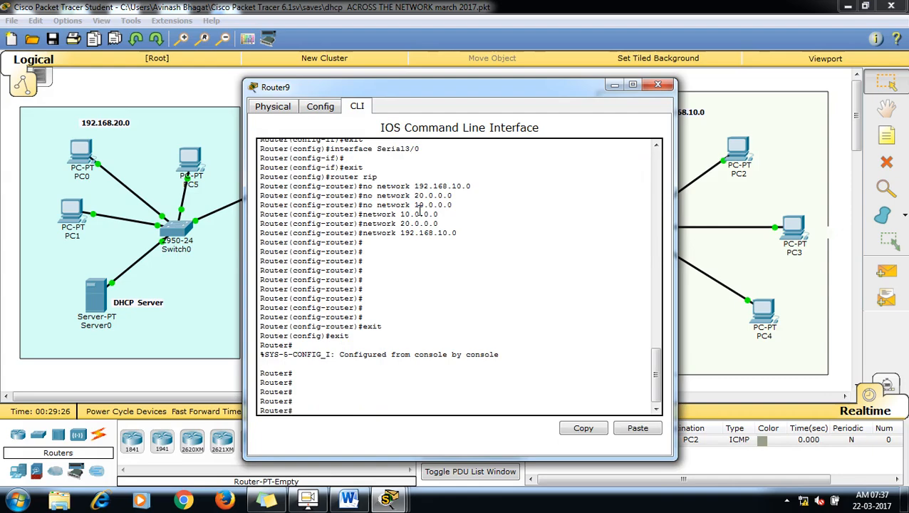
Run en, conf term and int fa0/0 on Router9, and move its window clear of the 192.168.10.0 network
{"action": "type", "text": "en"}
{"action": "key", "text": "Return"}
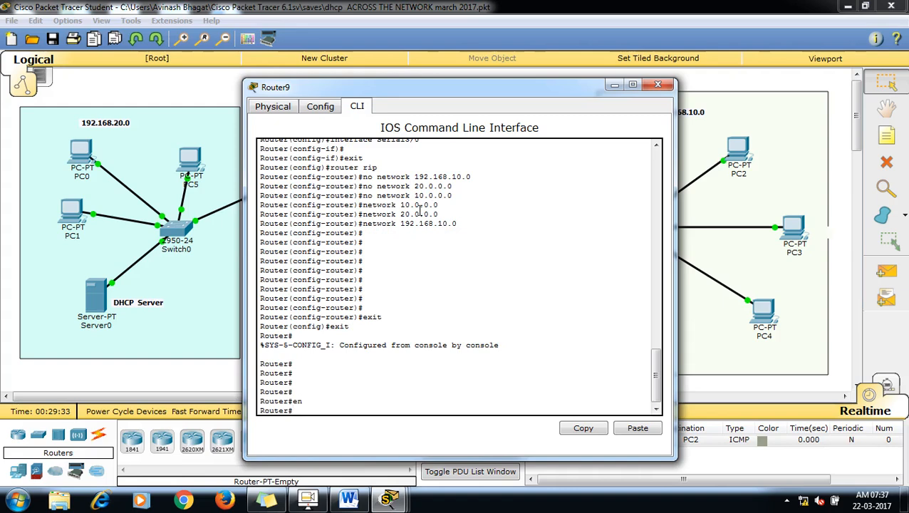
{"action": "type", "text": "conf term"}
{"action": "key", "text": "Return"}
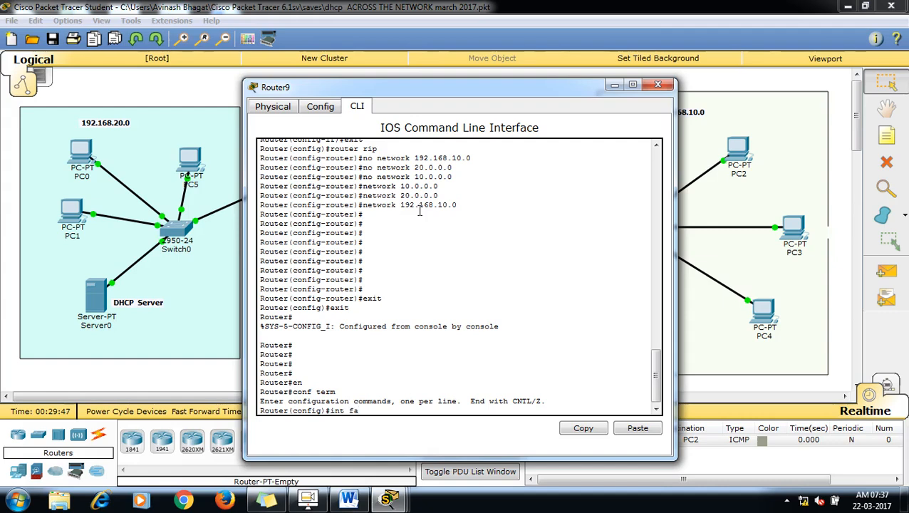
{"action": "type", "text": "int fa0/0"}
{"action": "key", "text": "Return"}
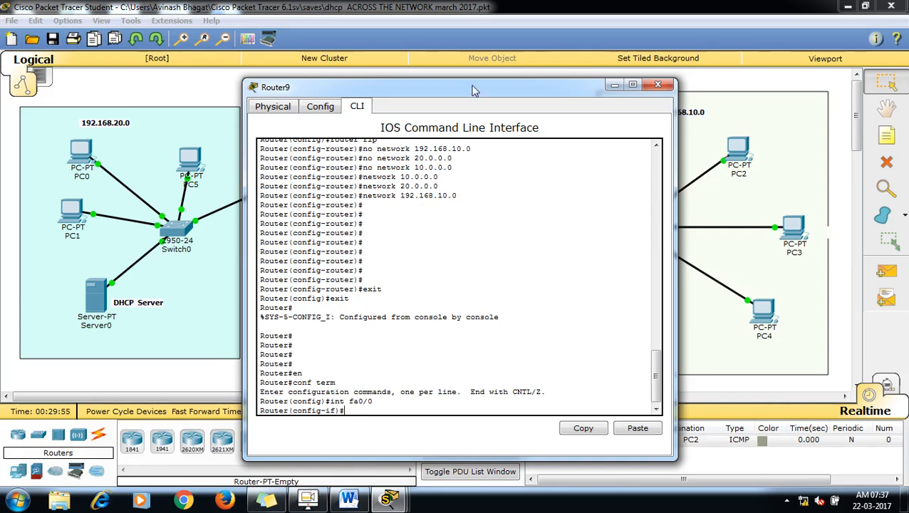
{"action": "left_click_drag", "start_coordinate": [474, 92], "coordinate": [409, 57]}
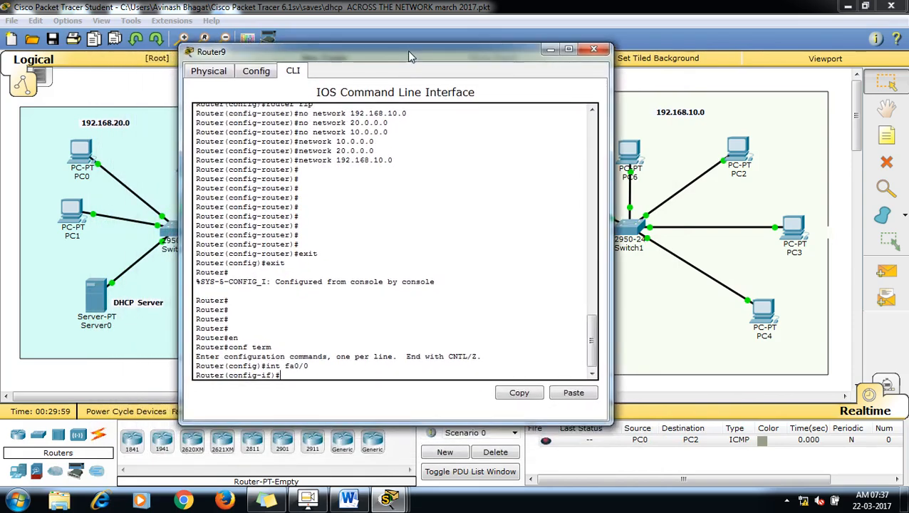
Try to set the DHCP helper on Router9's fa0/0 with the command "ip helper-adress 192.168.20.2"
{"action": "type", "text": "ip helper-adress"}
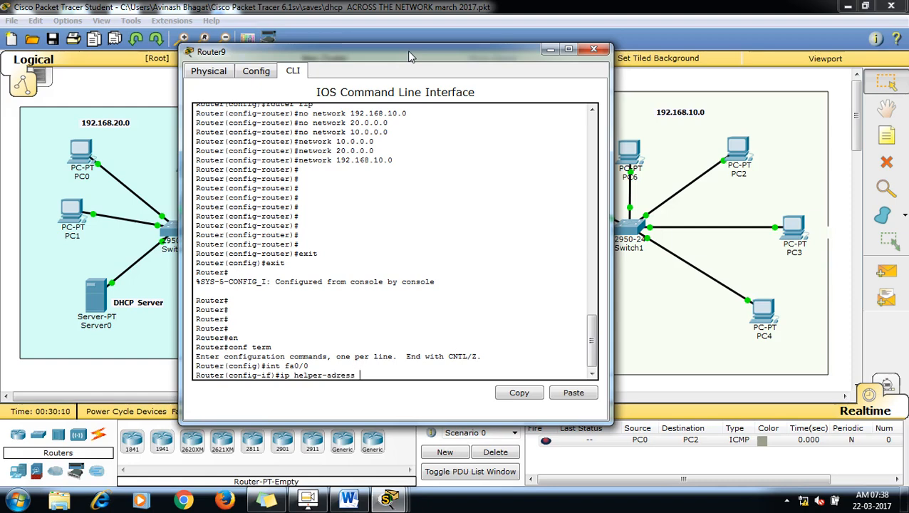
{"action": "type", "text": " 192.168.20.2"}
{"action": "key", "text": "Return"}
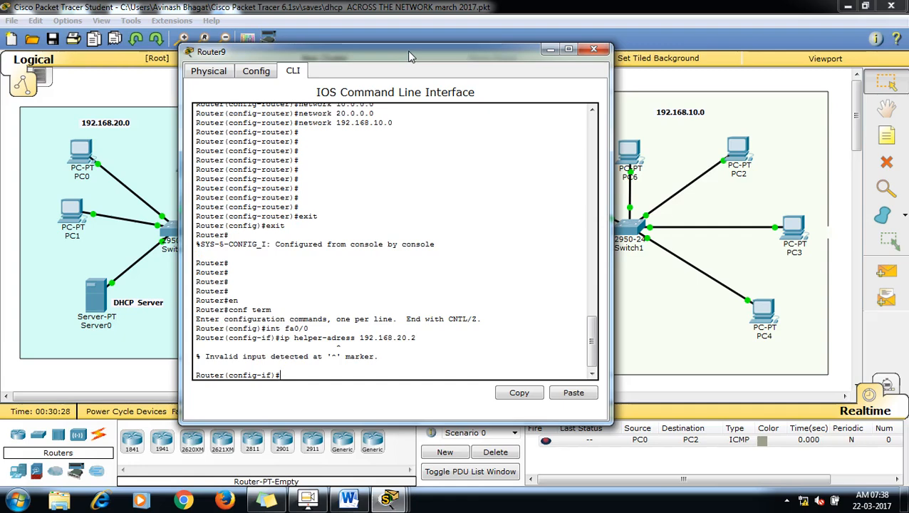
Run ip helper-address 192.168.20.2 on Router9's fa0/0, exit both configuration levels and close the router window
{"action": "type", "text": "ip "}
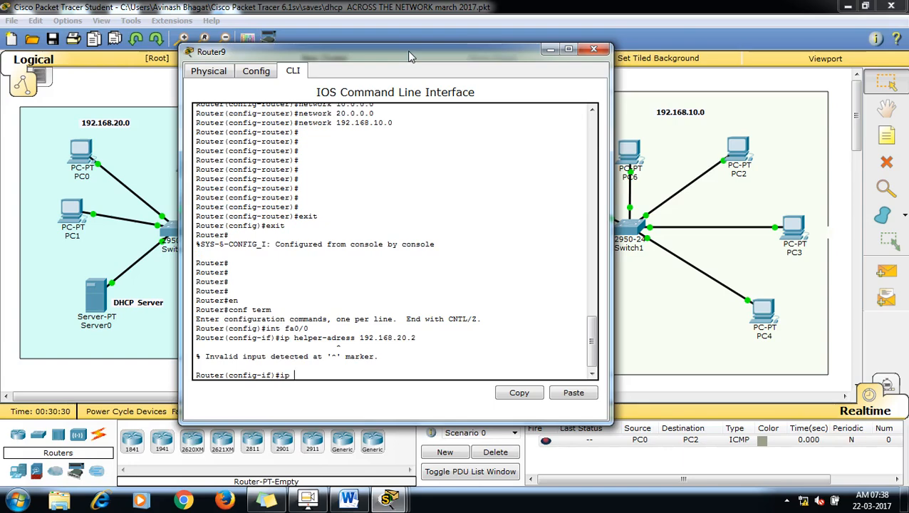
{"action": "type", "text": "helper-address 192.168"}
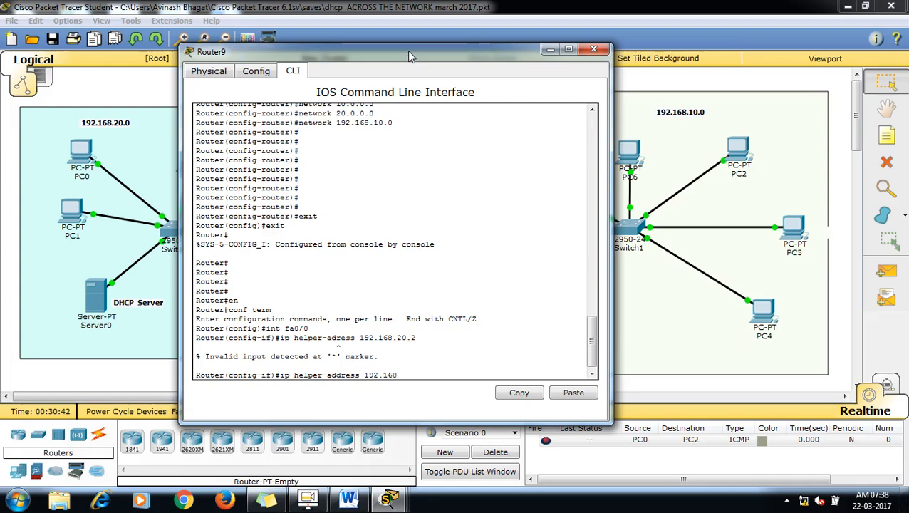
{"action": "type", "text": ".20.2"}
{"action": "key", "text": "Return"}
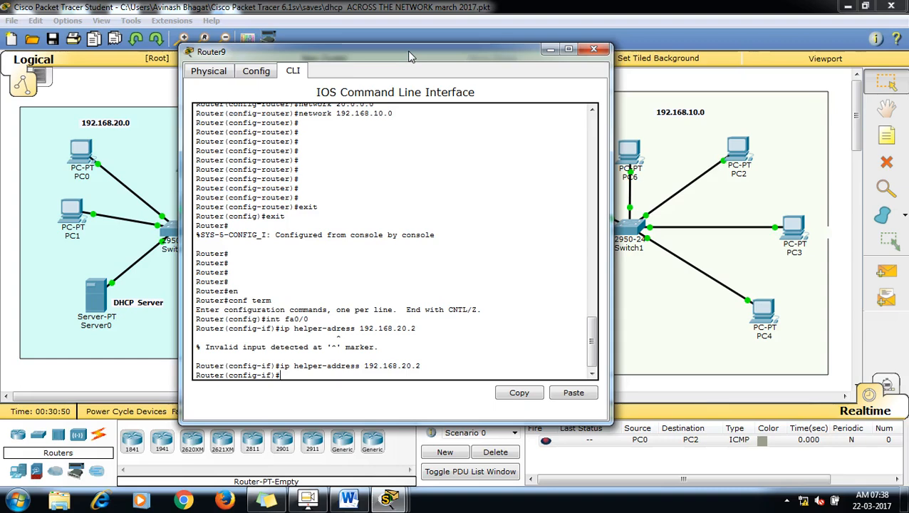
{"action": "type", "text": "exit"}
{"action": "key", "text": "Return"}
{"action": "type", "text": "er(config)#e"}
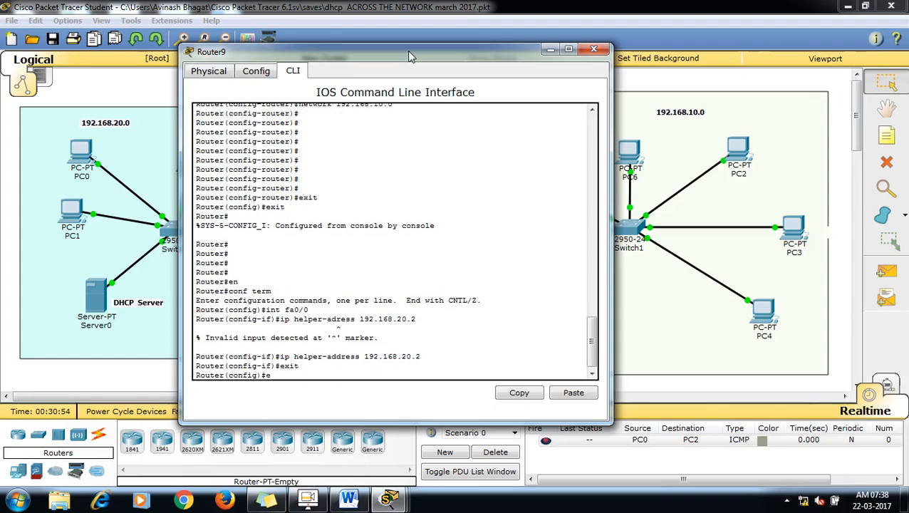
{"action": "type", "text": "xit"}
{"action": "key", "text": "Return"}
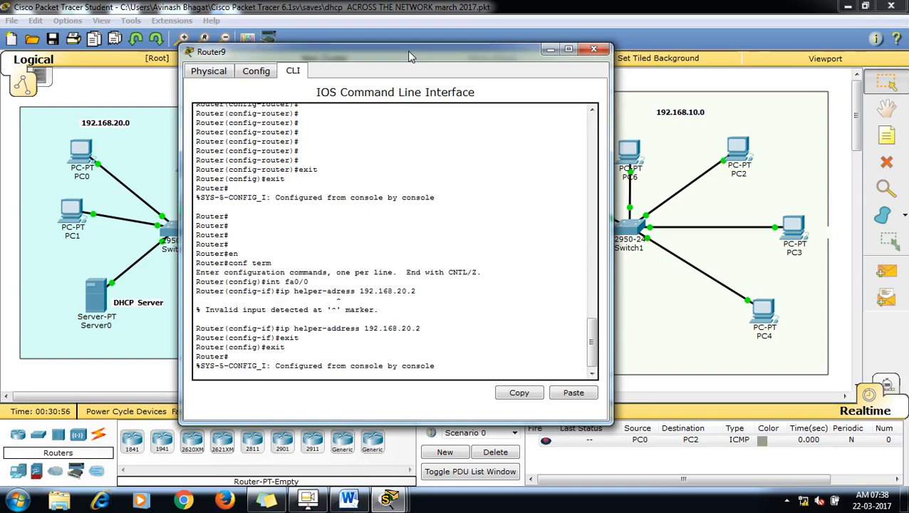
{"action": "left_click", "coordinate": [594, 50]}
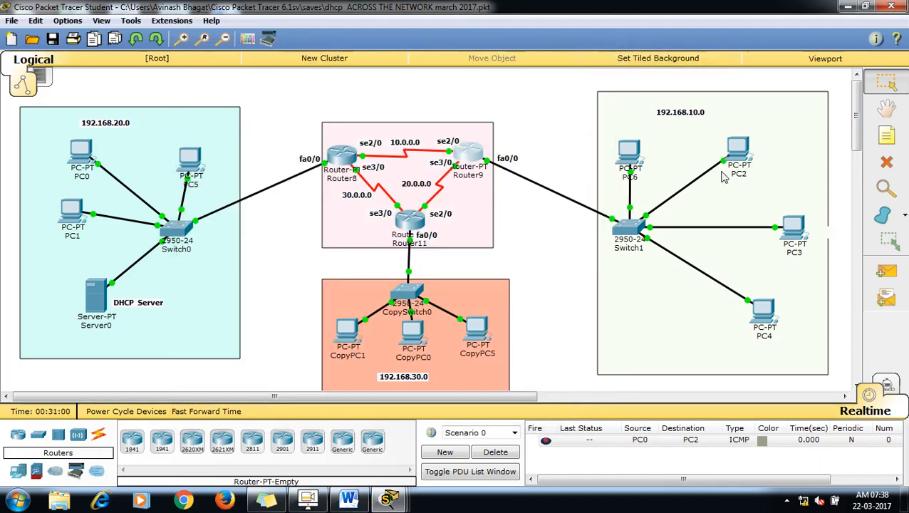
Switch PC6's IP configuration to Static and back to DHCP to request a new address, and close its window
{"action": "left_click", "coordinate": [631, 158]}
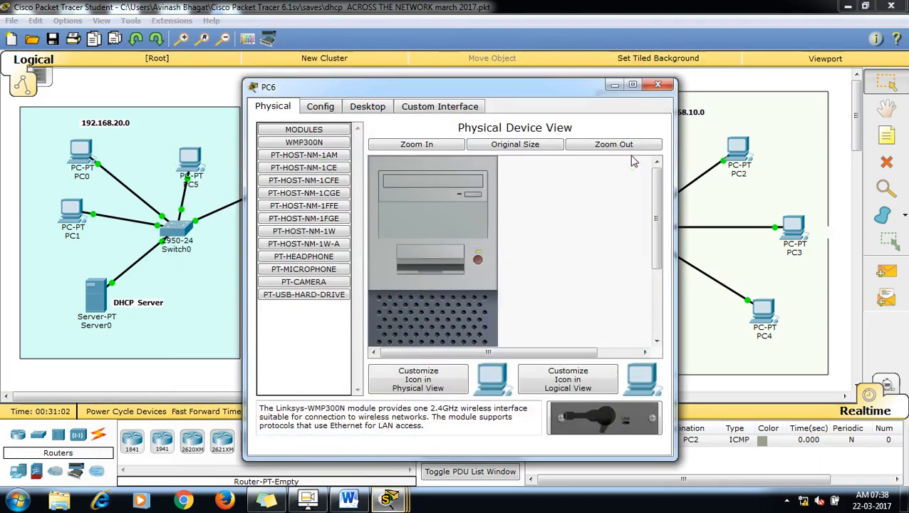
{"action": "left_click", "coordinate": [380, 106]}
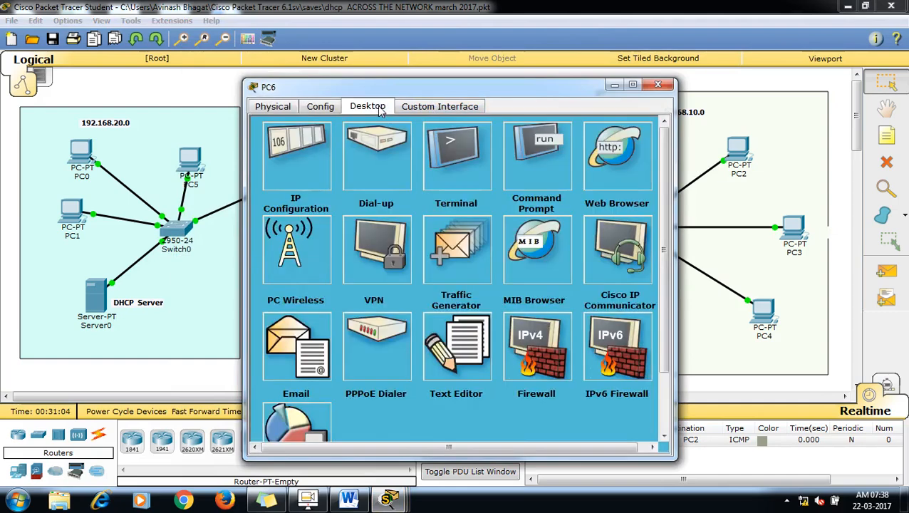
{"action": "left_click", "coordinate": [318, 134]}
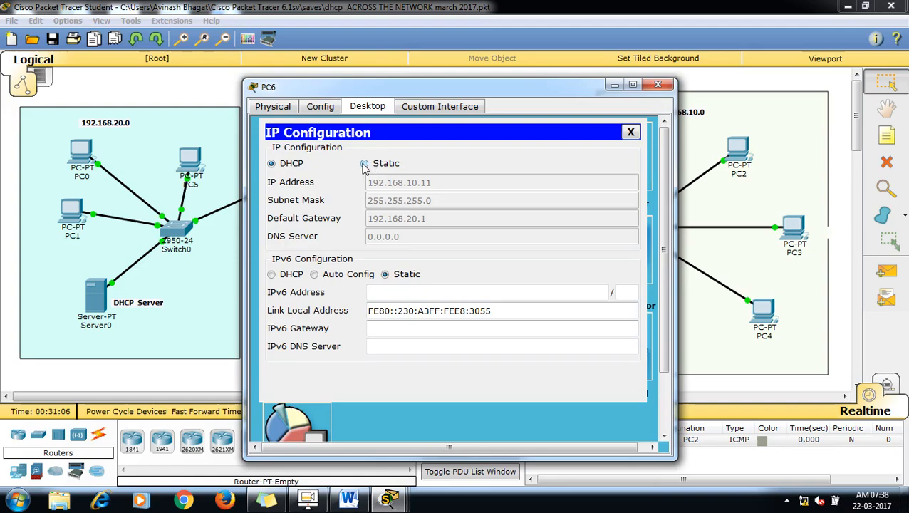
{"action": "left_click", "coordinate": [364, 163]}
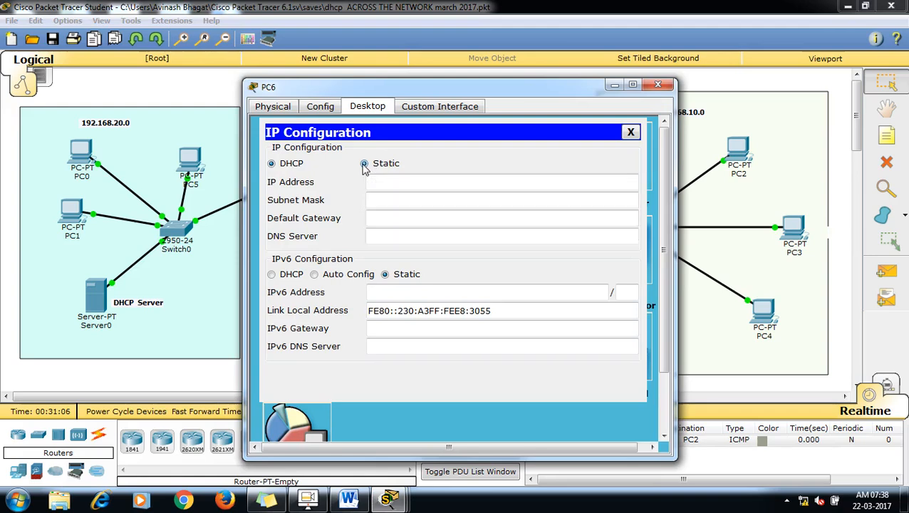
{"action": "left_click", "coordinate": [271, 164]}
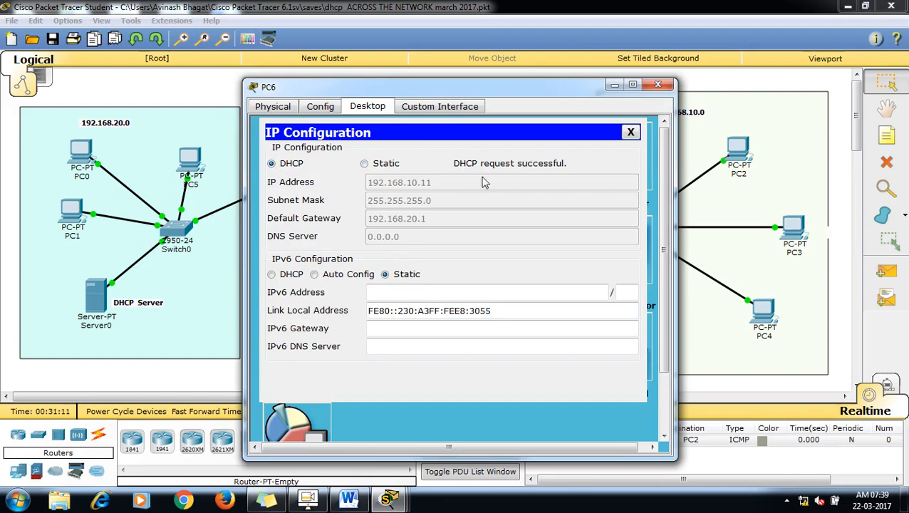
{"action": "left_click_drag", "start_coordinate": [524, 95], "coordinate": [401, 80]}
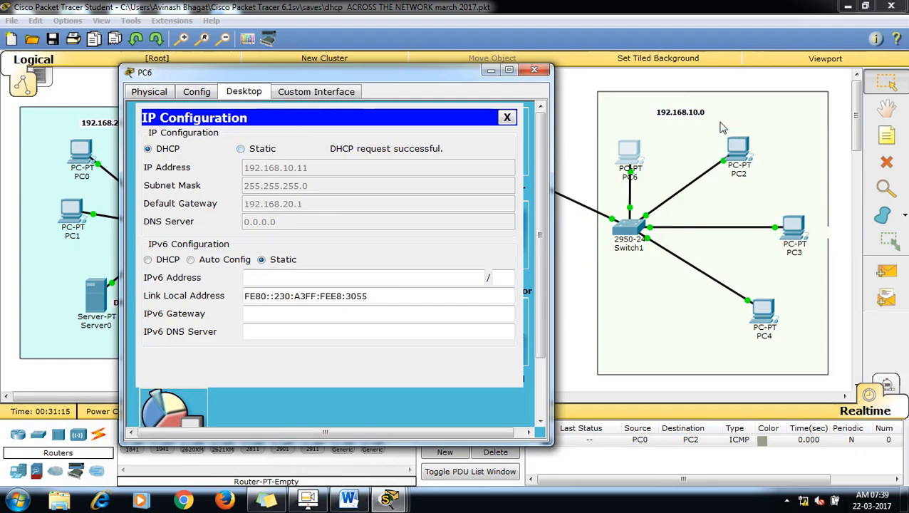
{"action": "left_click", "coordinate": [539, 72]}
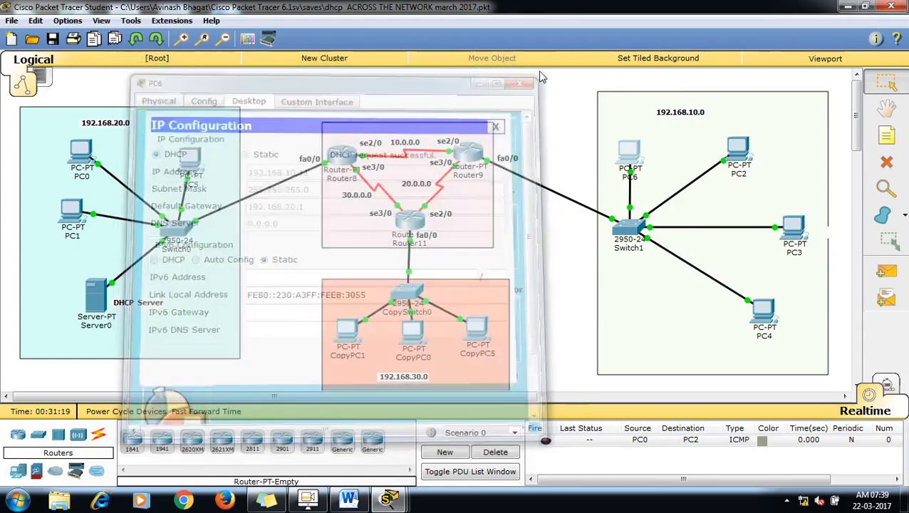
Open Router11's command line and exit RIP router and global configuration modes to the privileged prompt
{"action": "left_click", "coordinate": [418, 227]}
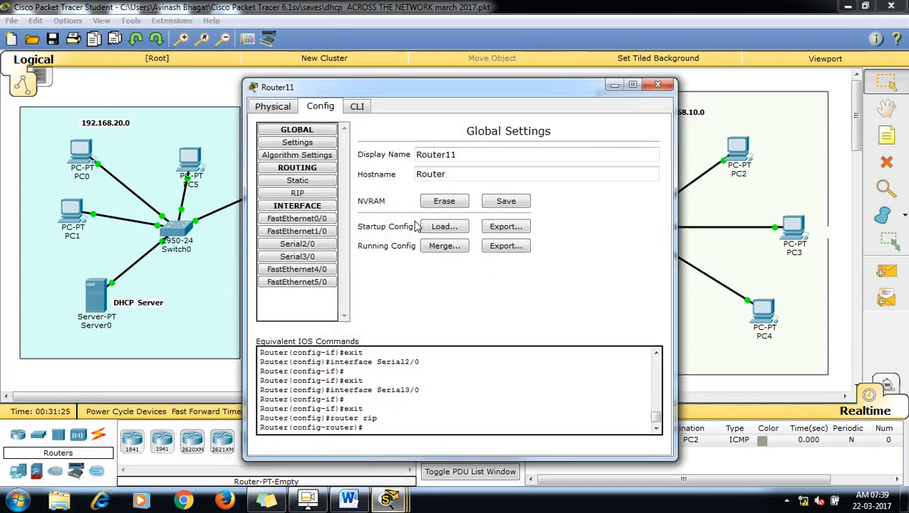
{"action": "left_click", "coordinate": [358, 107]}
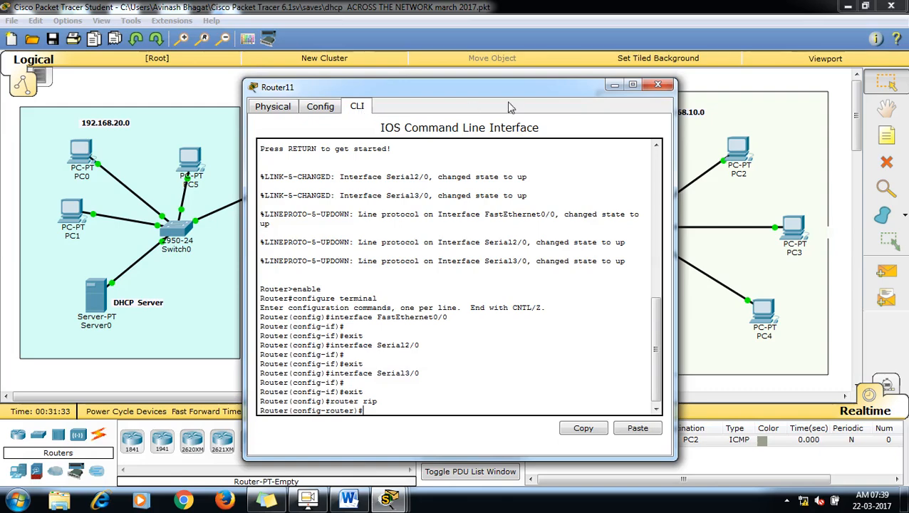
{"action": "left_click_drag", "start_coordinate": [652, 321], "coordinate": [648, 349]}
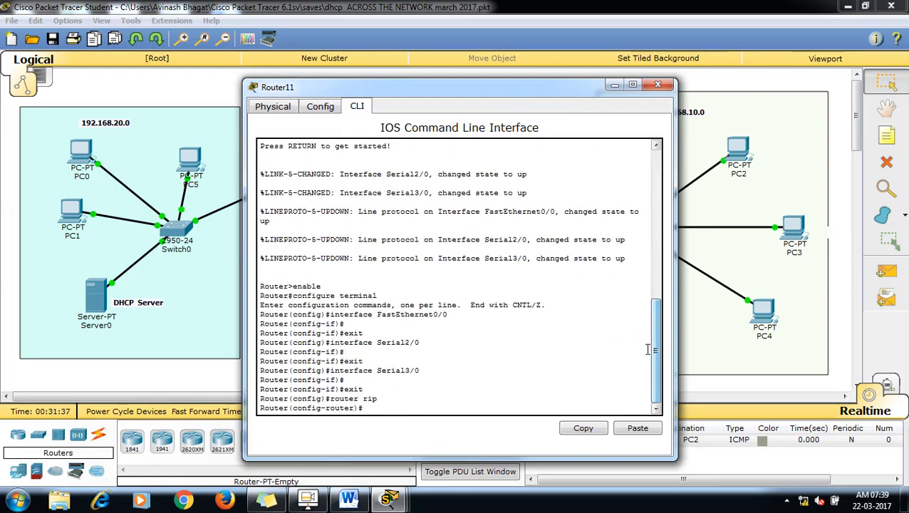
{"action": "type", "text": "xit"}
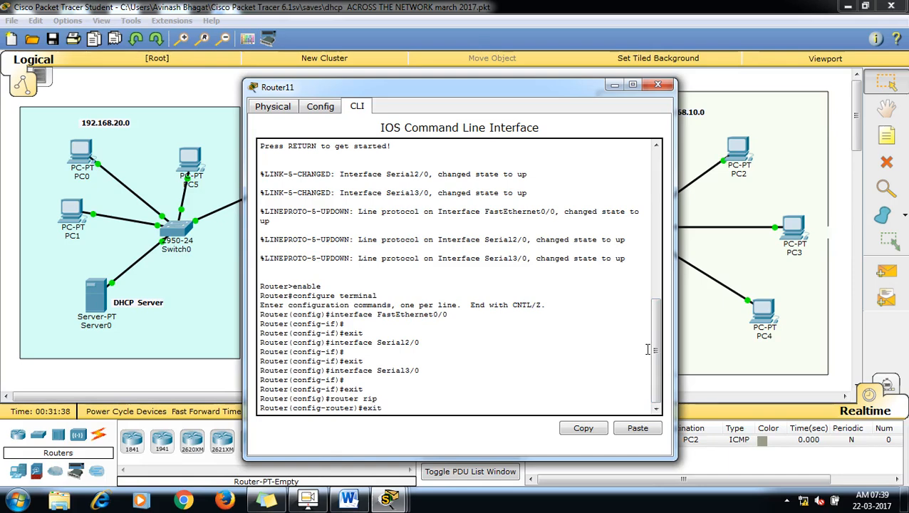
{"action": "key", "text": "Return"}
{"action": "type", "text": "exit"}
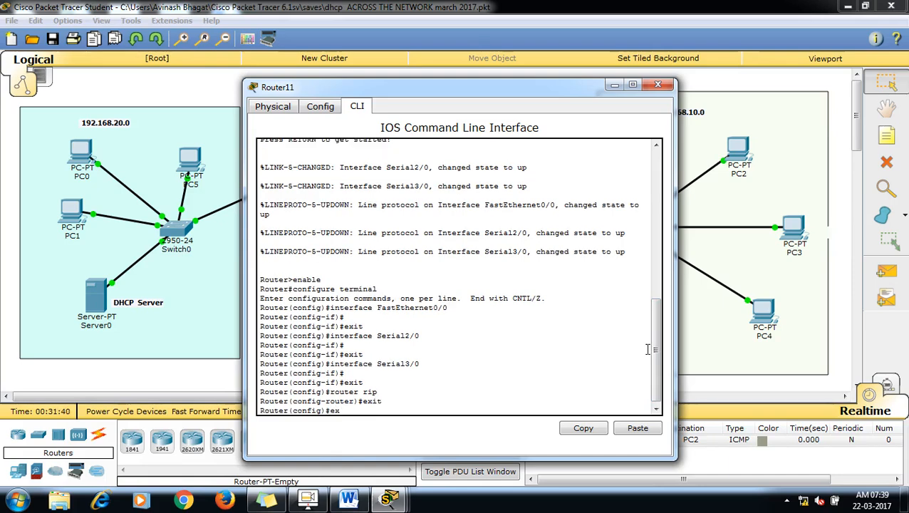
{"action": "key", "text": "Return"}
{"action": "key", "text": "Return"}
{"action": "key", "text": "Return"}
{"action": "key", "text": "Return"}
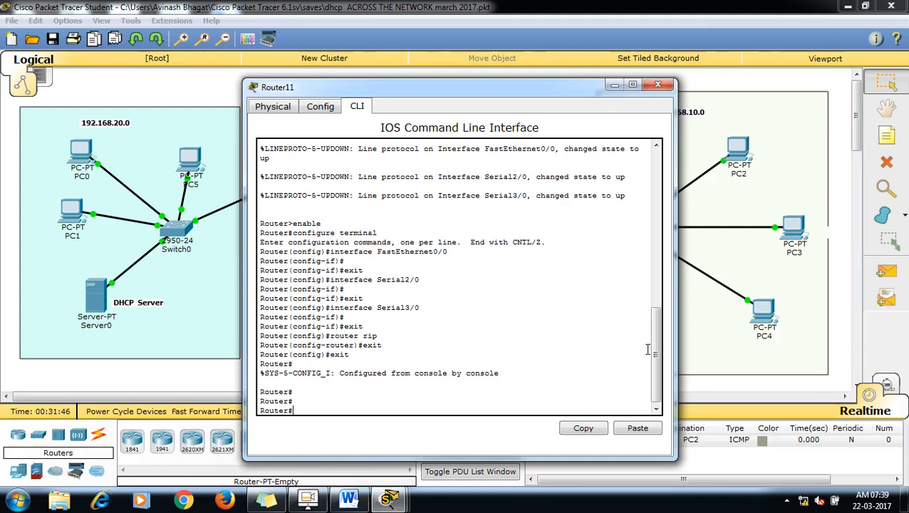
Run en on Router11 and try to enter global configuration mode with the command "con term"
{"action": "type", "text": "en"}
{"action": "key", "text": "Return"}
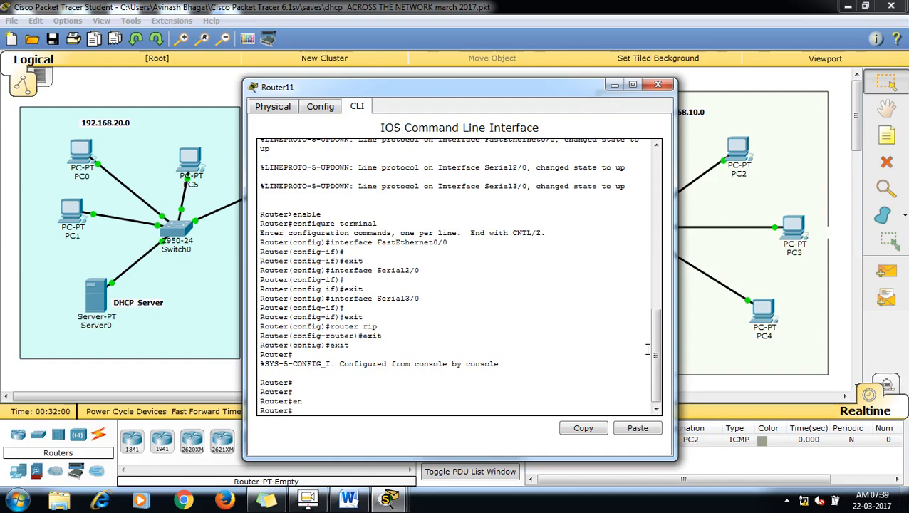
{"action": "type", "text": "int"}
{"action": "key", "text": "BackSpace"}
{"action": "key", "text": "BackSpace"}
{"action": "key", "text": "BackSpace"}
{"action": "type", "text": "con term"}
{"action": "key", "text": "Return"}
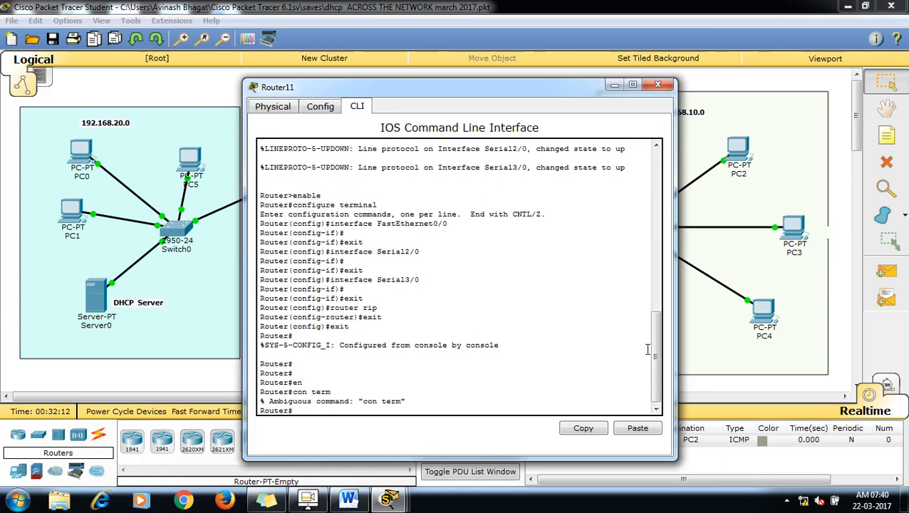
Run conf term and int fa0/0 on Router11 to enter configuration of its FastEthernet0/0 interface
{"action": "type", "text": "conf term"}
{"action": "key", "text": "Return"}
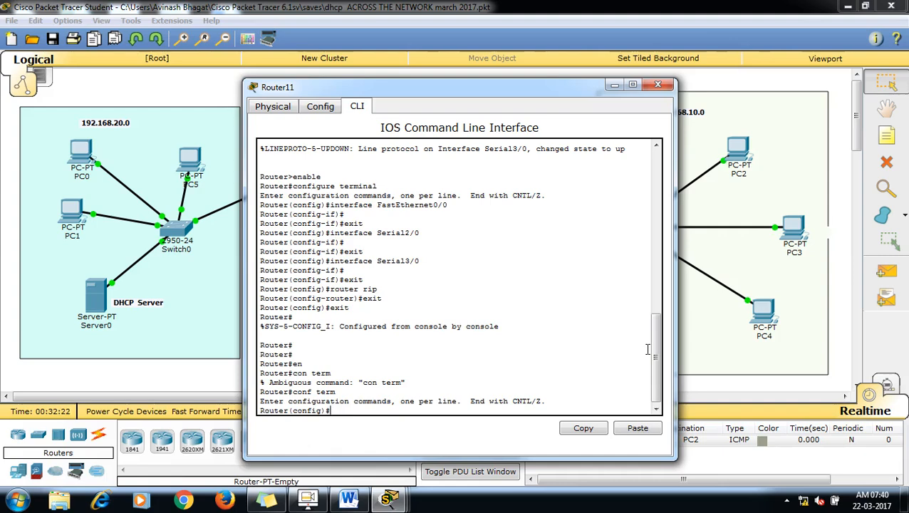
{"action": "type", "text": "int fa0/0"}
{"action": "key", "text": "Return"}
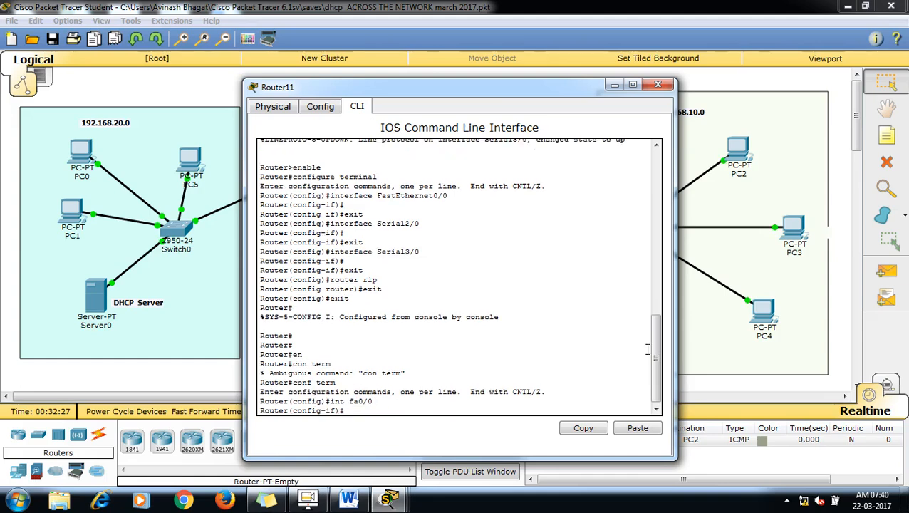
Set the DHCP helper on Router11's fa0/0 with the command ip helper-address 192.168.20.2
{"action": "type", "text": "ip helper-"}
{"action": "type", "text": "address"}
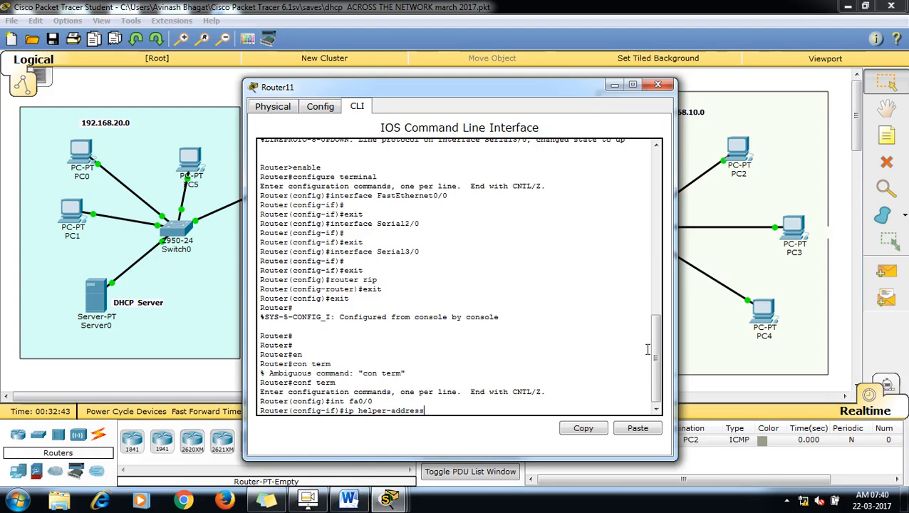
{"action": "type", "text": " 192.168.2"}
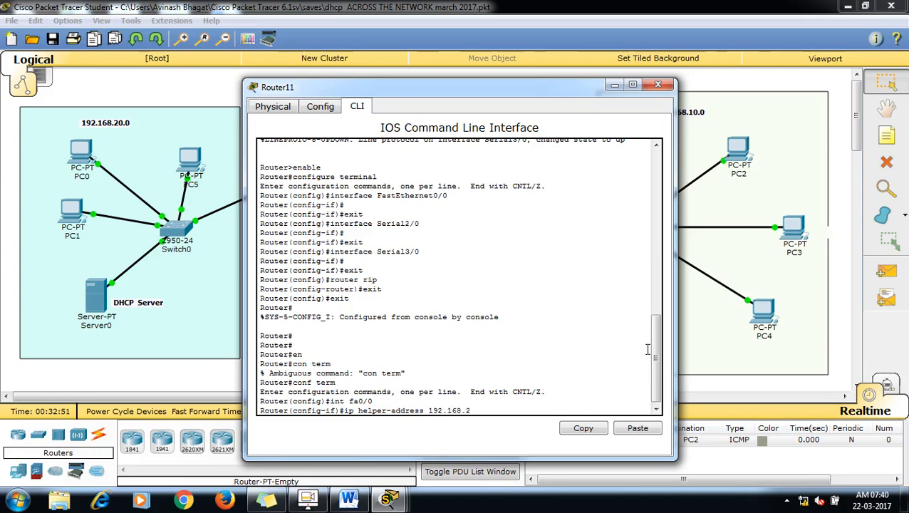
{"action": "type", "text": "0.2"}
{"action": "key", "text": "Return"}
Exit interface and global configuration modes on Router11 and close the router window
{"action": "type", "text": "ex"}
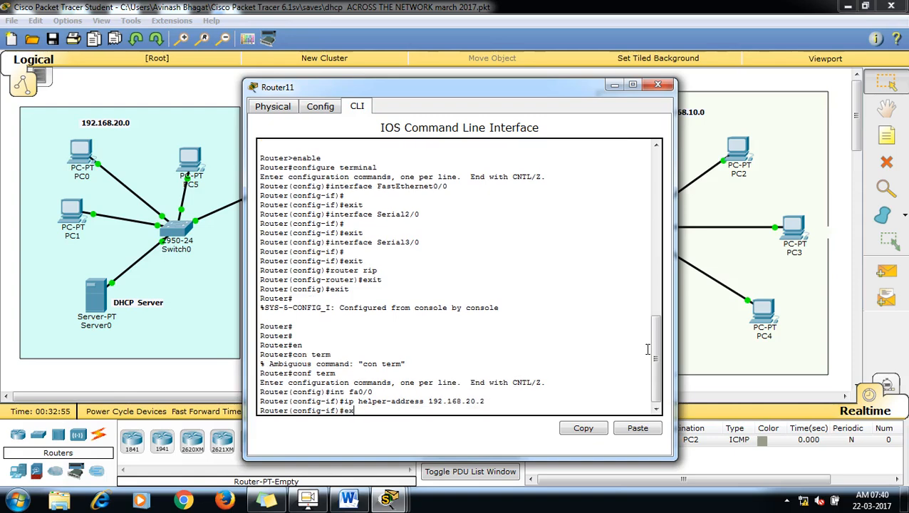
{"action": "type", "text": "it"}
{"action": "key", "text": "Return"}
{"action": "type", "text": "ex"}
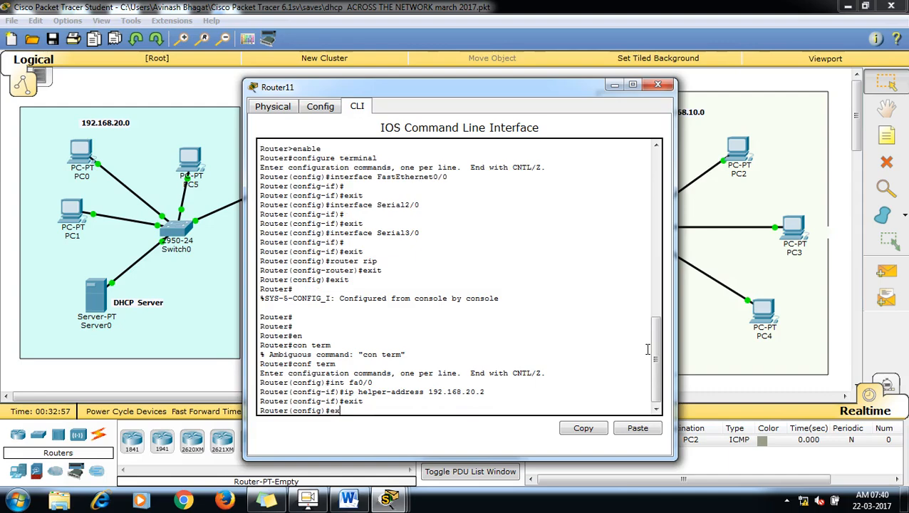
{"action": "type", "text": "it"}
{"action": "key", "text": "Return"}
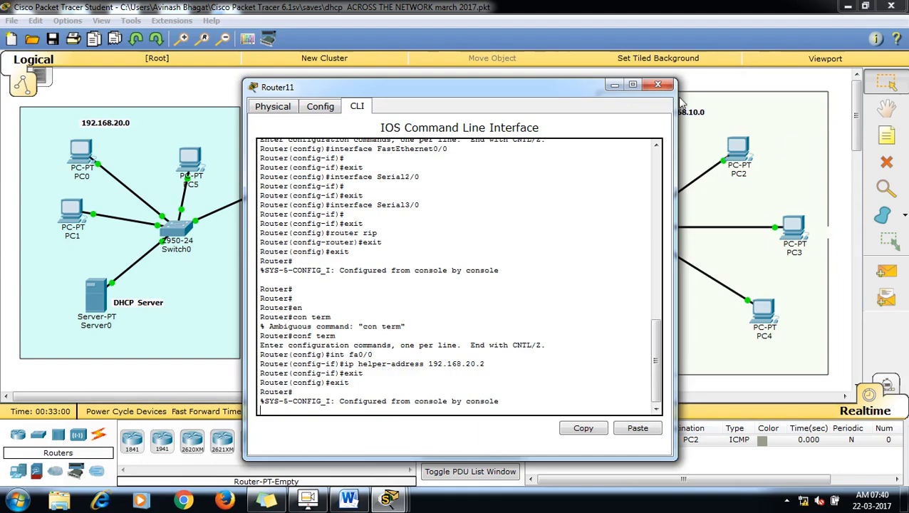
{"action": "left_click", "coordinate": [658, 85]}
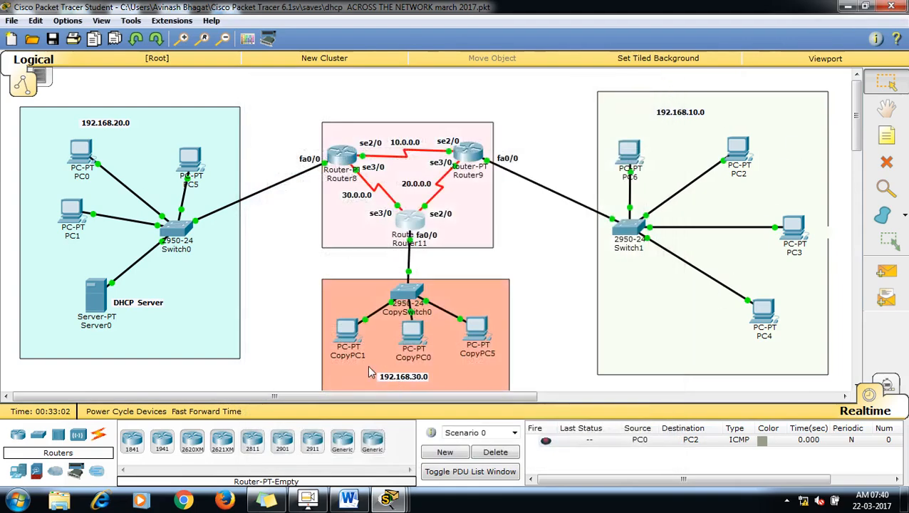
Switch CopyPC1's IP configuration to Static and back to DHCP to request a new address, and close its window
{"action": "left_click", "coordinate": [348, 330]}
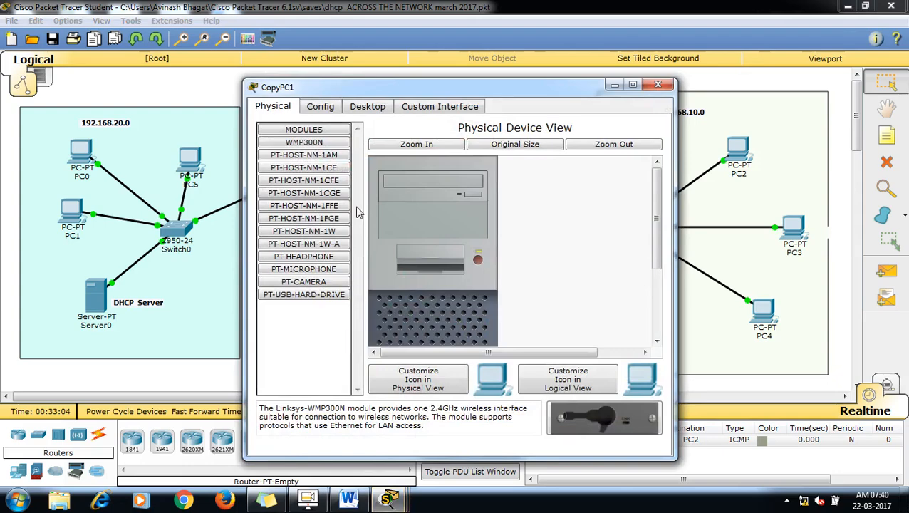
{"action": "left_click", "coordinate": [374, 105]}
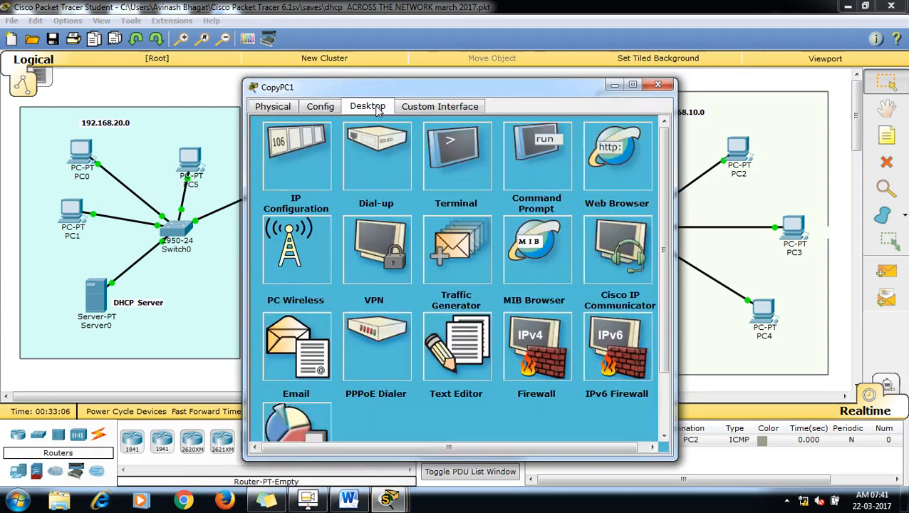
{"action": "left_click", "coordinate": [303, 173]}
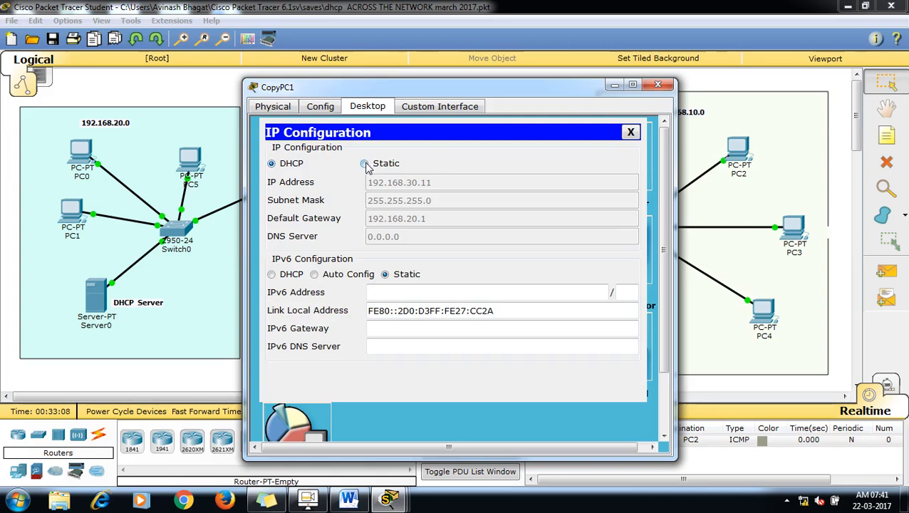
{"action": "left_click", "coordinate": [366, 164]}
{"action": "left_click", "coordinate": [298, 167]}
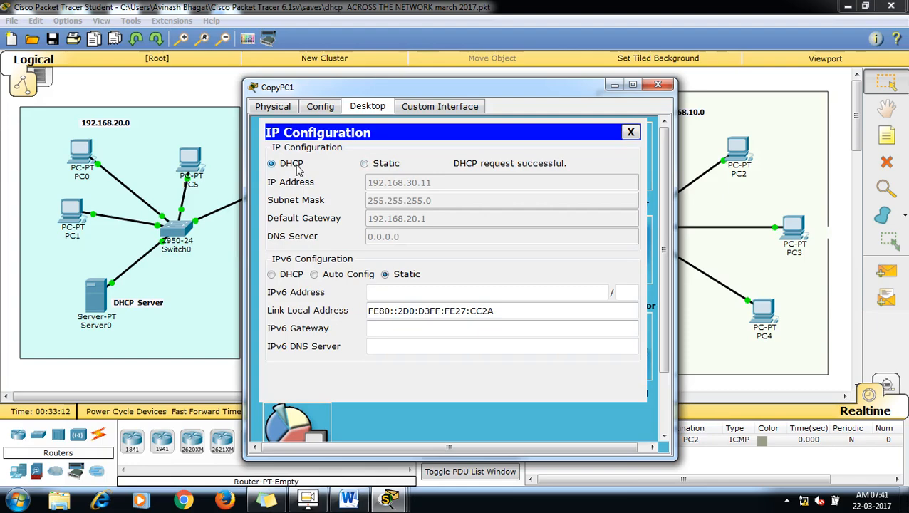
{"action": "left_click", "coordinate": [658, 86]}
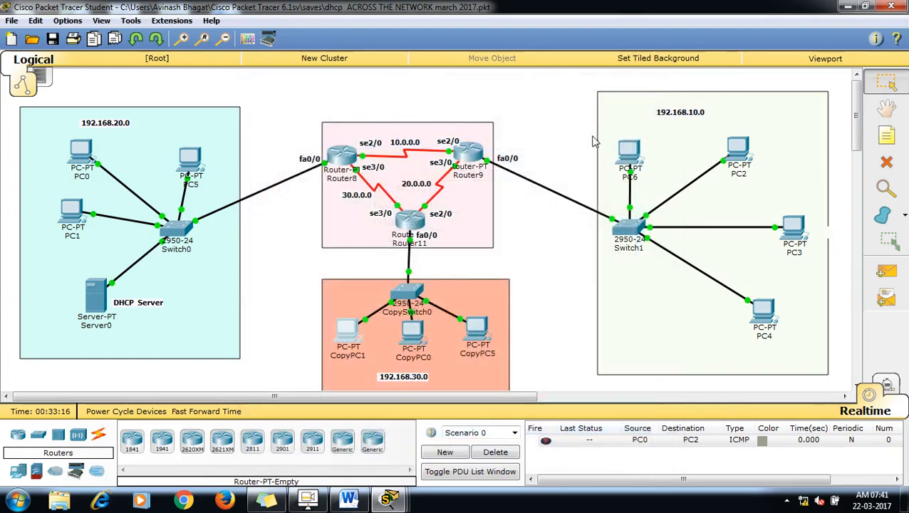
Open CopyPC5's IP configuration in the 192.168.30.0 network and set it to DHCP
{"action": "left_click", "coordinate": [478, 343]}
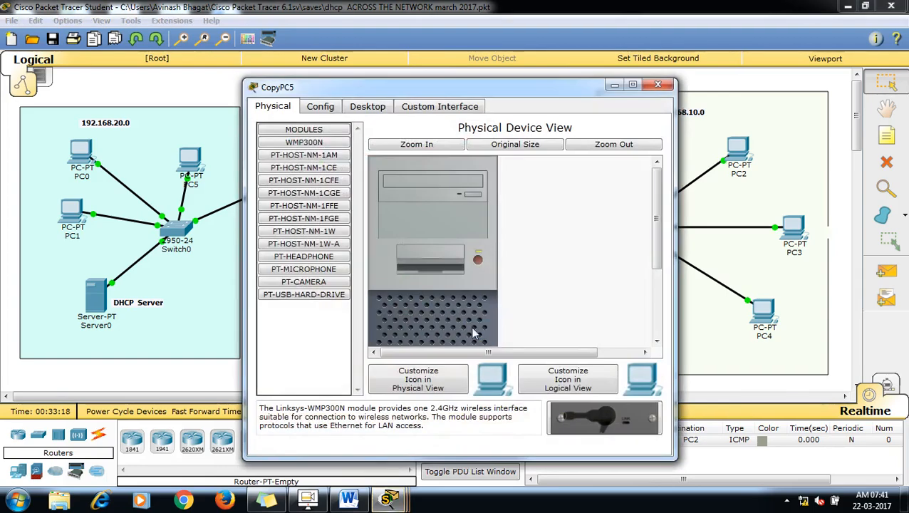
{"action": "left_click", "coordinate": [381, 107]}
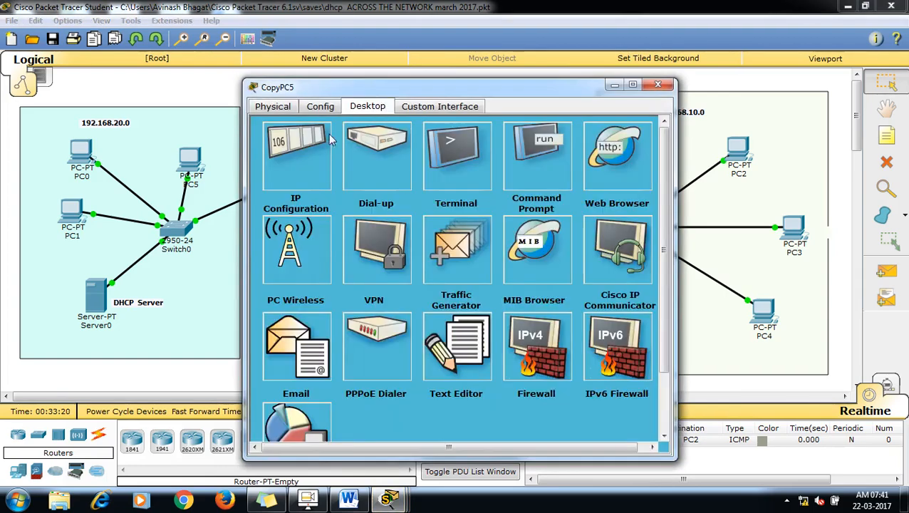
{"action": "left_click", "coordinate": [311, 147]}
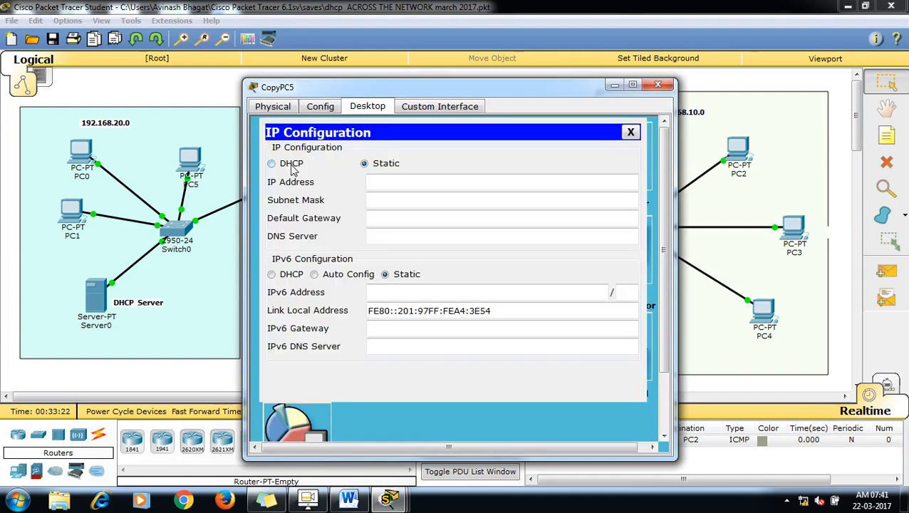
{"action": "left_click", "coordinate": [292, 166]}
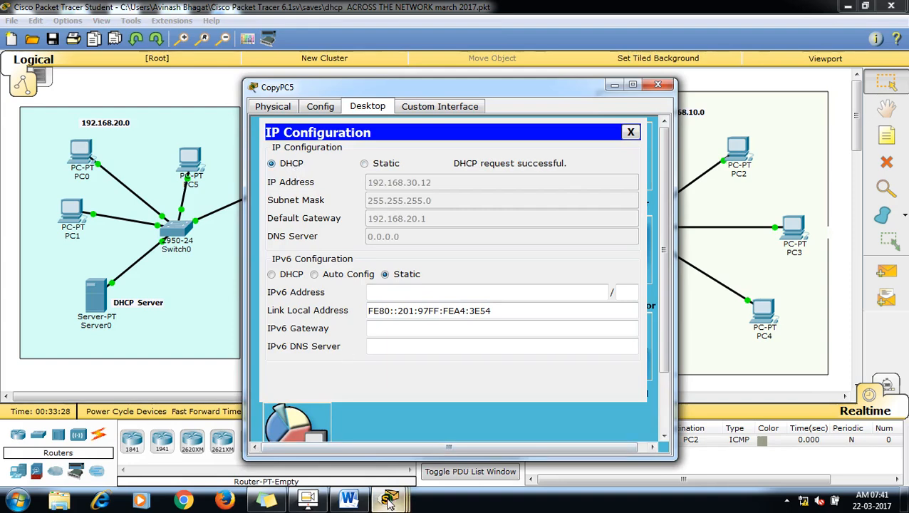
{"action": "left_click", "coordinate": [319, 501]}
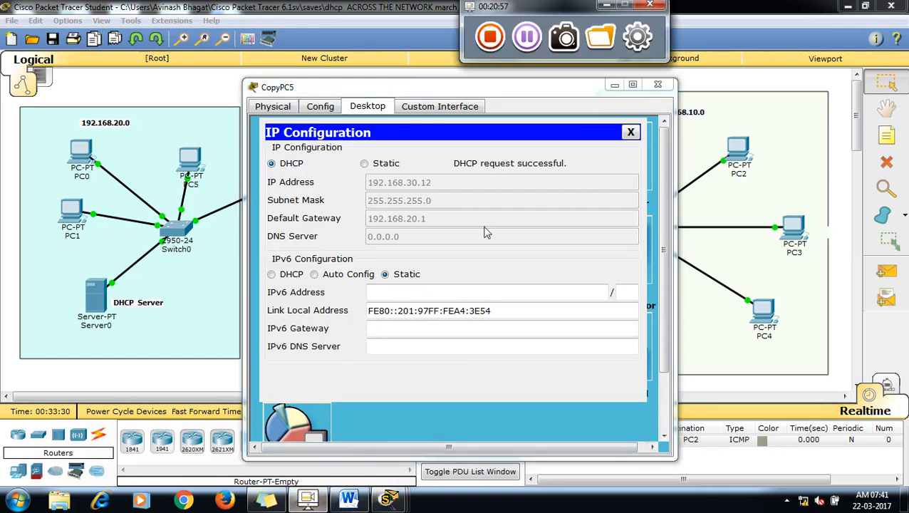